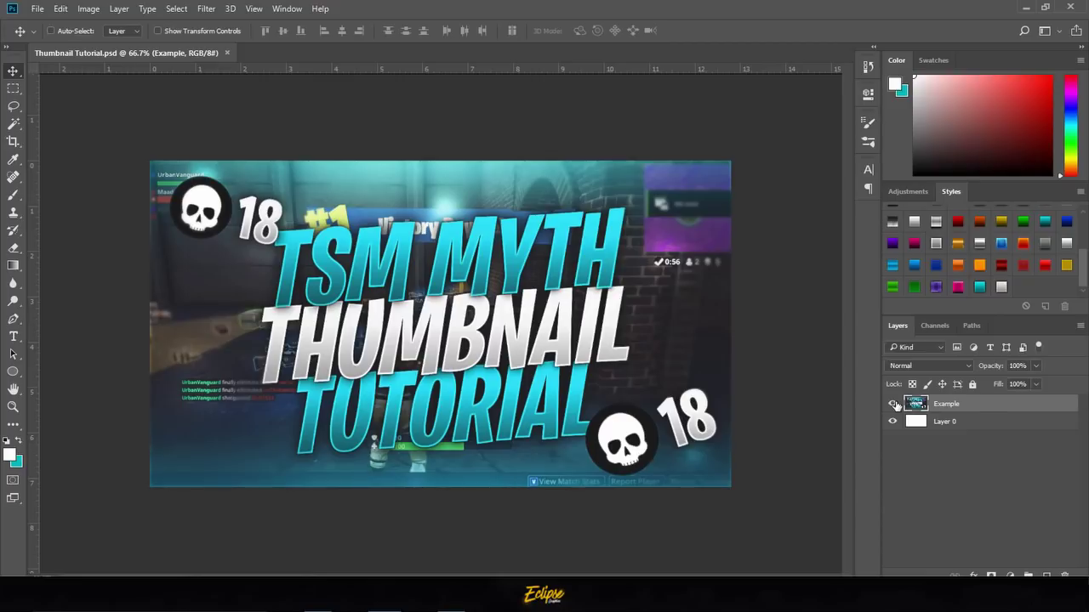
Hide the Example layer and copy the picture from Background-Image.png into the thumbnail document as a layer above Layer 0.
left_click(893, 405)
left_click(987, 423)
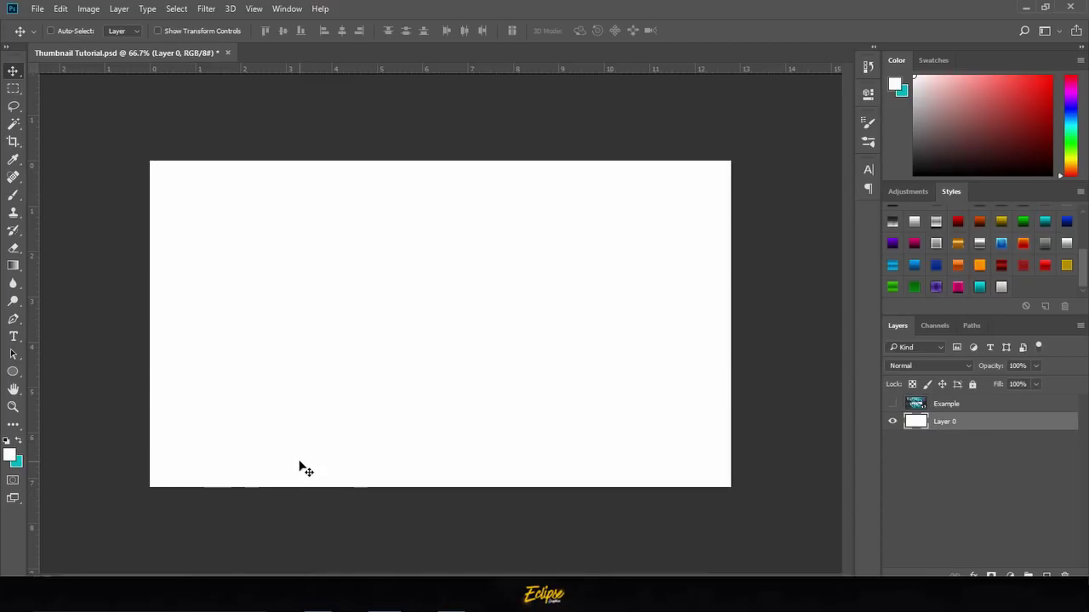
key("ctrl+o")
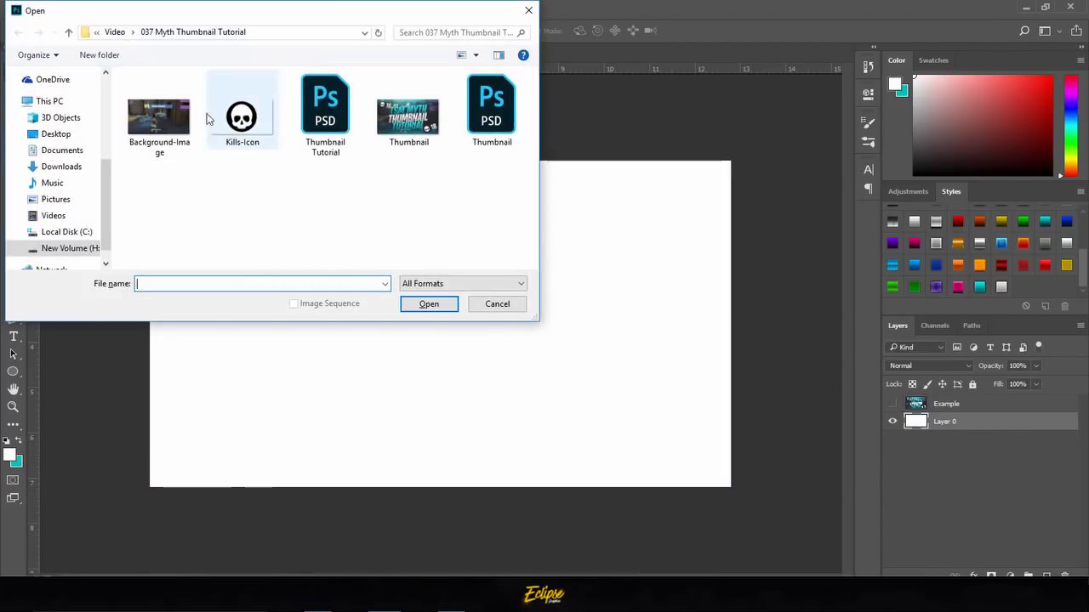
left_click(159, 117)
left_click(428, 303)
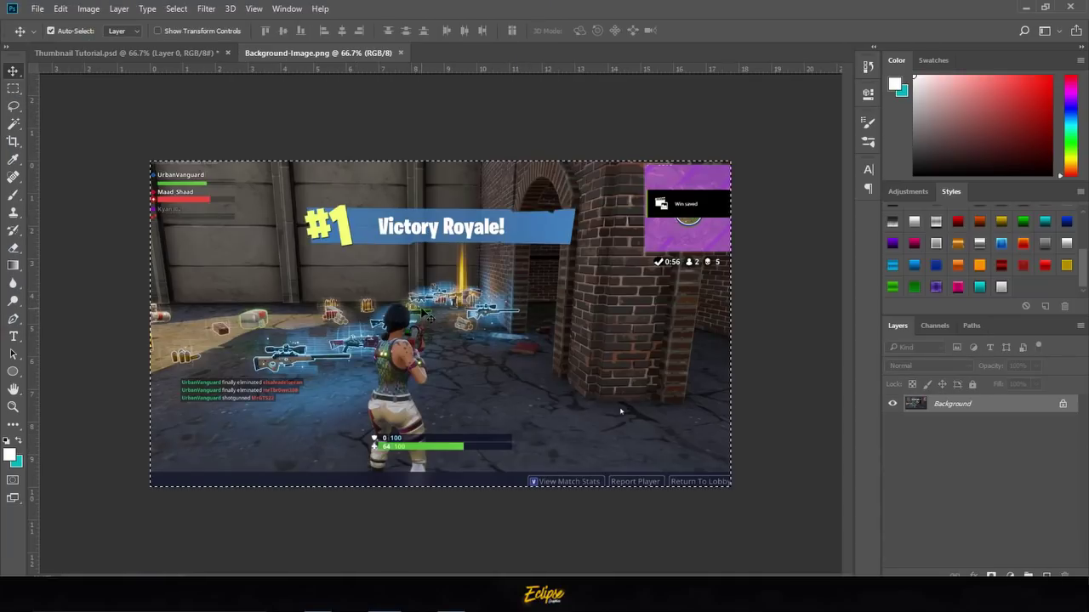
key("ctrl+w")
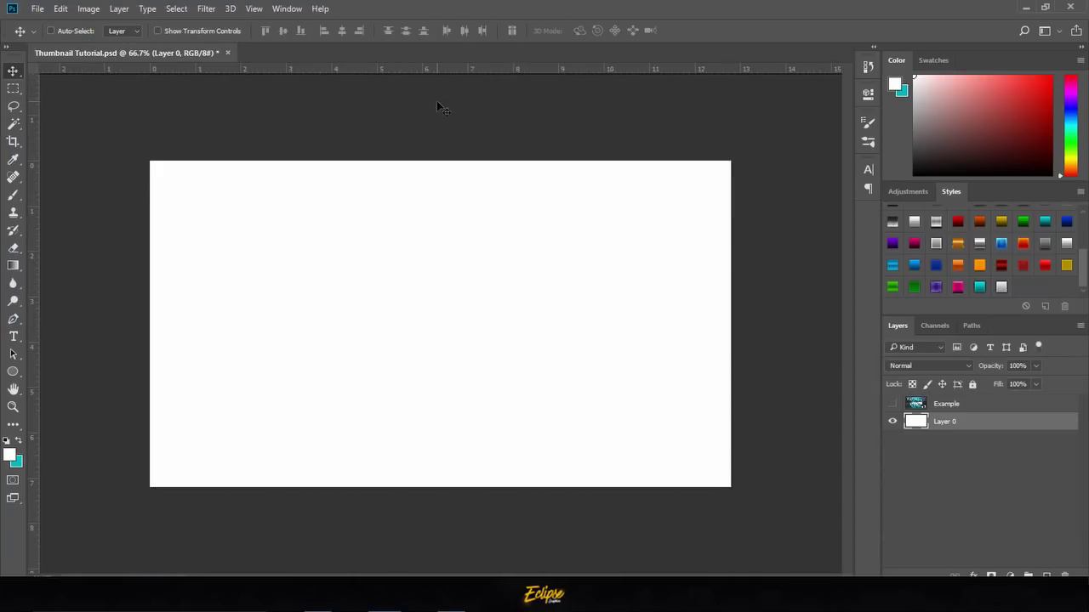
key("ctrl+v")
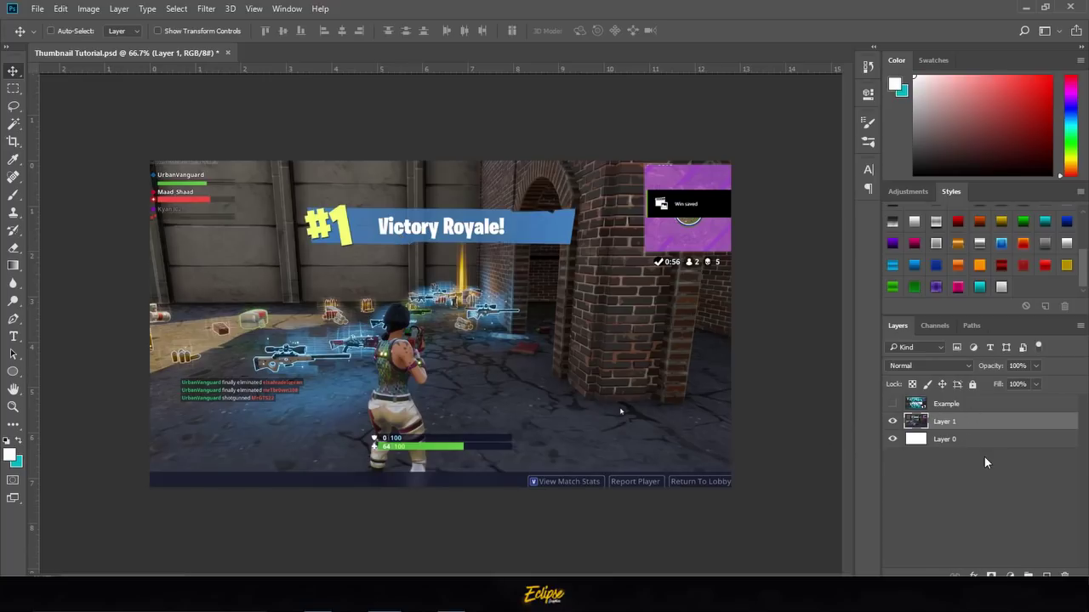
Group the pasted game screenshot layer with Layer 0 and name the group Background.
left_click(965, 442, "ctrl")
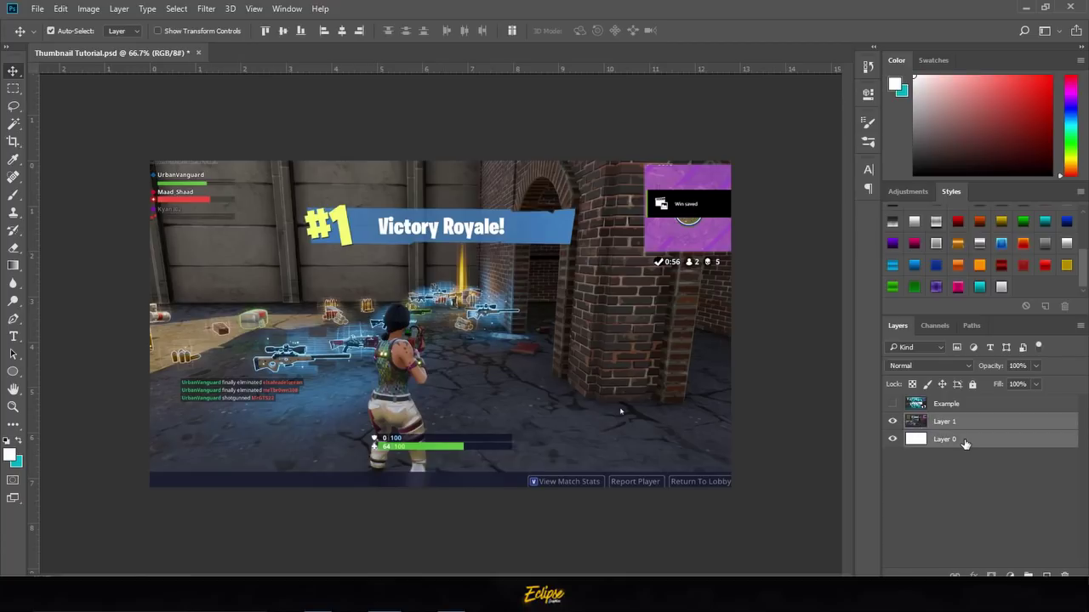
key("ctrl+g")
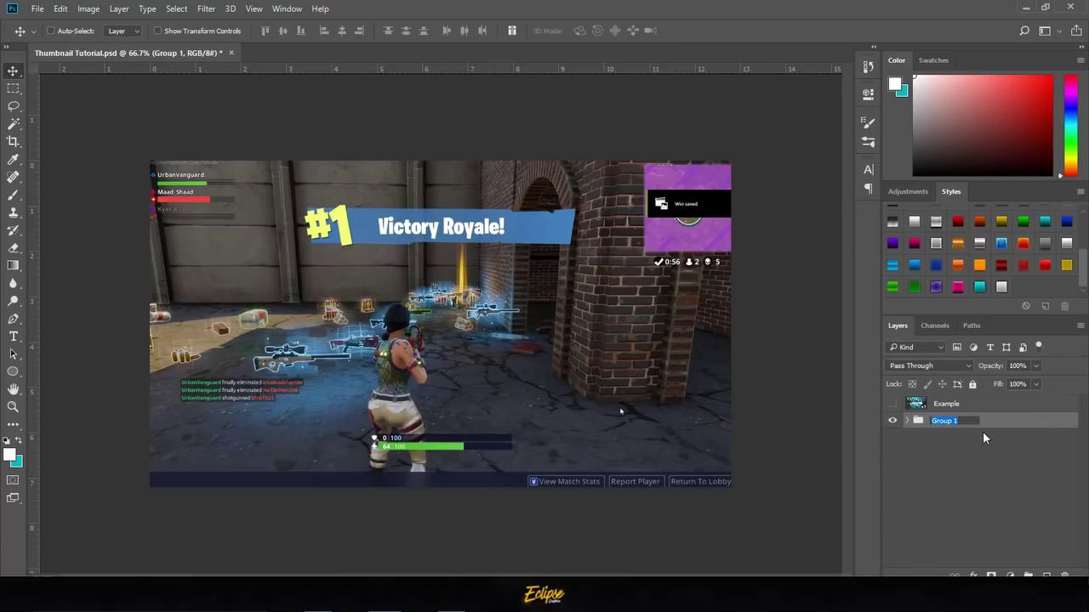
type("Background")
key("Return")
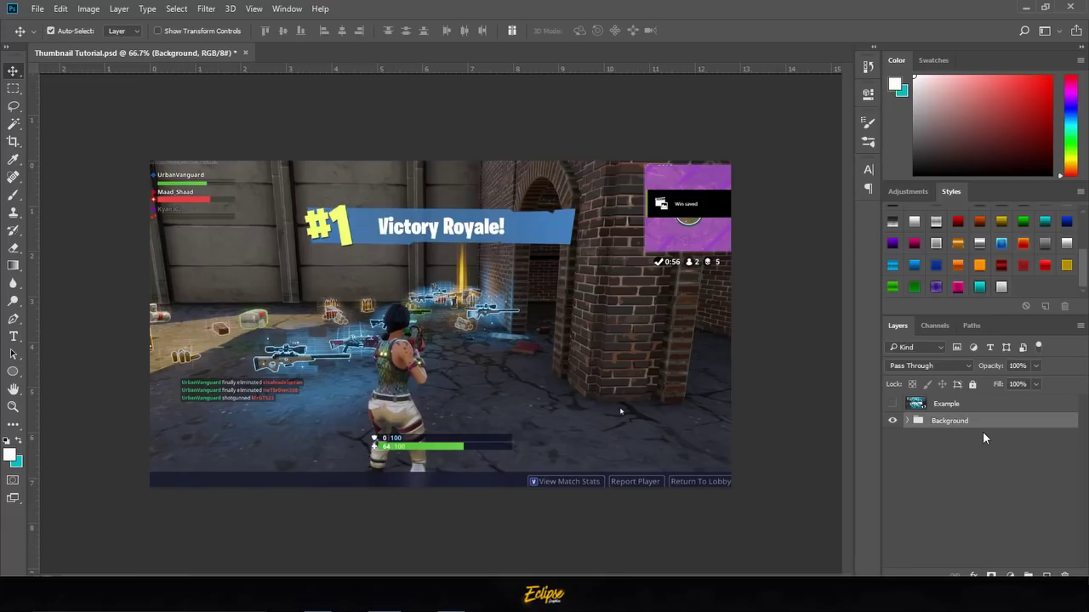
Put the Background group inside a new parent group named Thumbnail.
key("ctrl+g")
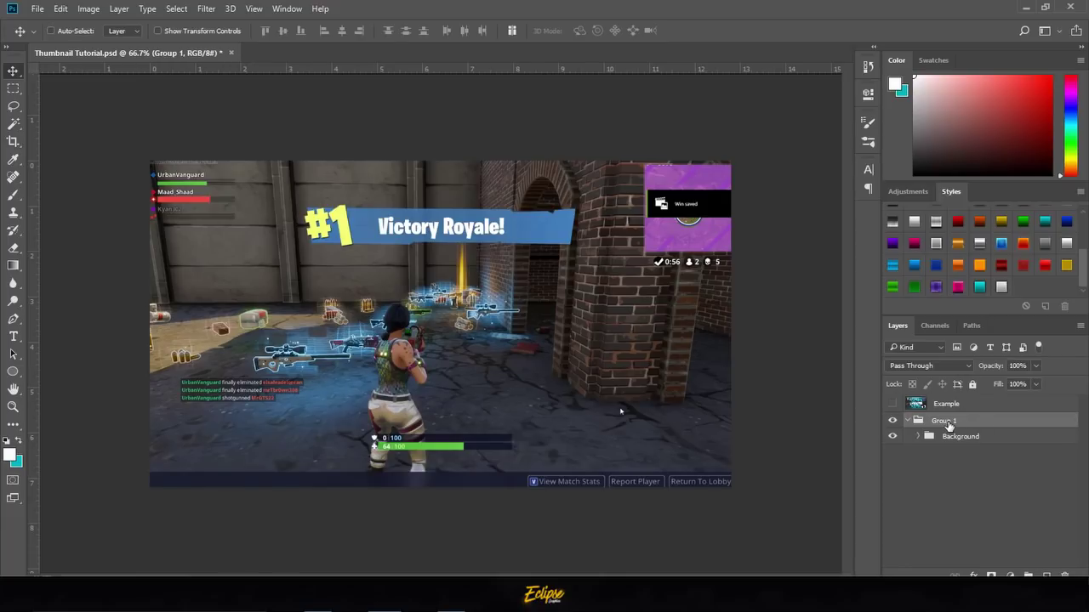
double_click(948, 422)
type("Thumv")
type("nail")
key("Return")
Select Layer 0 inside the Background group and set the Brush's foreground color to black (000000).
left_click(918, 435)
left_click(970, 472)
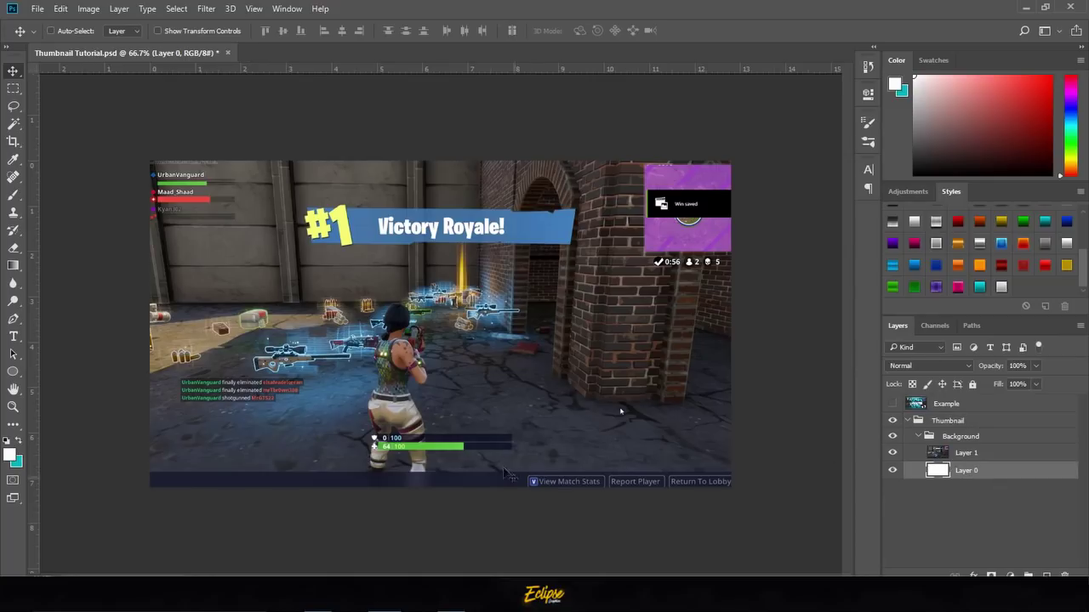
key("b")
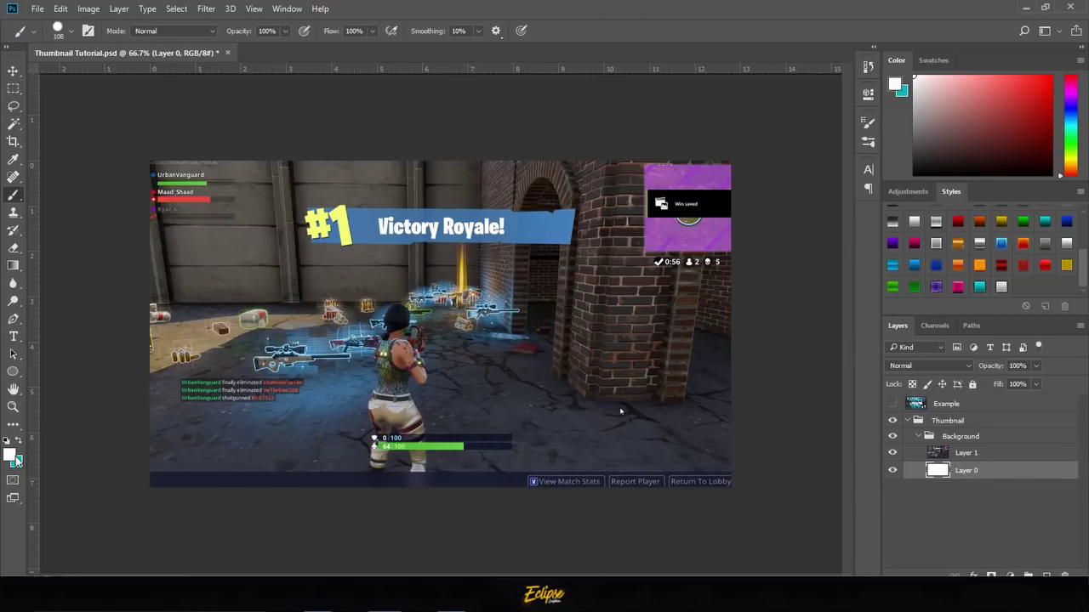
left_click(12, 457)
type("000000")
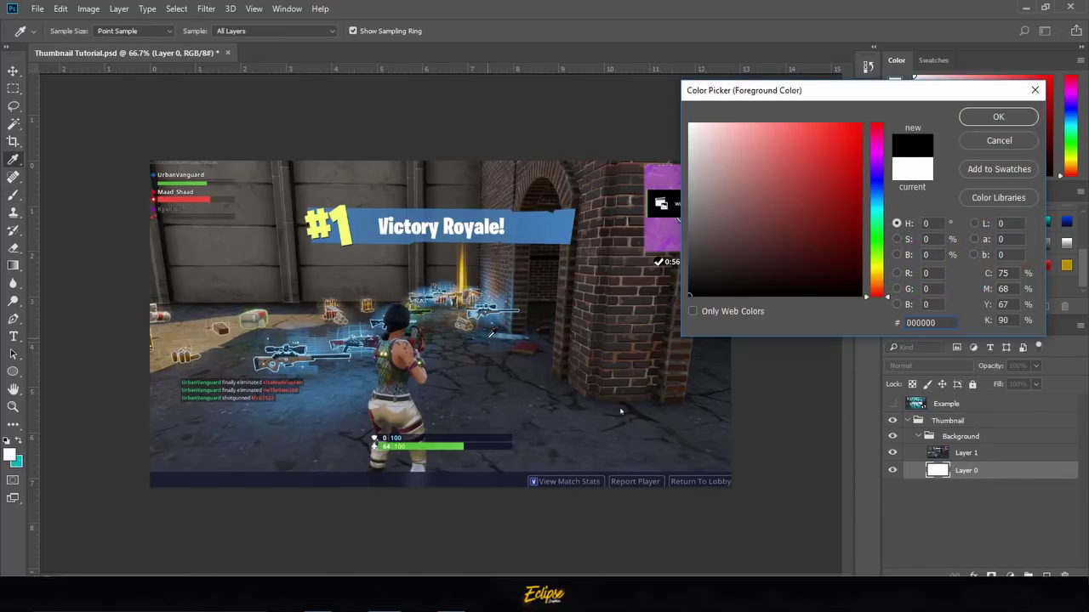
key("Return")
Enlarge the brush to 1200 px, paint all of Layer 0 black, and reduce the brush to 700 px.
right_click(461, 313, "alt")
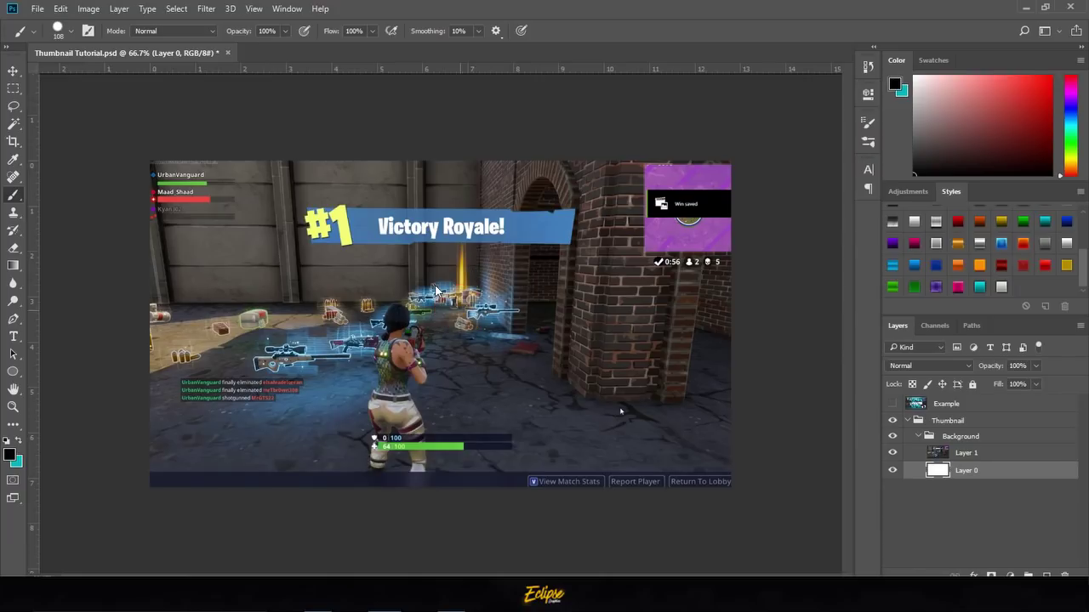
key("]")
key("]")
key("]")
key("]")
key("]")
key("]")
key("]")
key("]")
key("]")
key("]")
key("]")
key("]")
key("]")
key("]")
key("]")
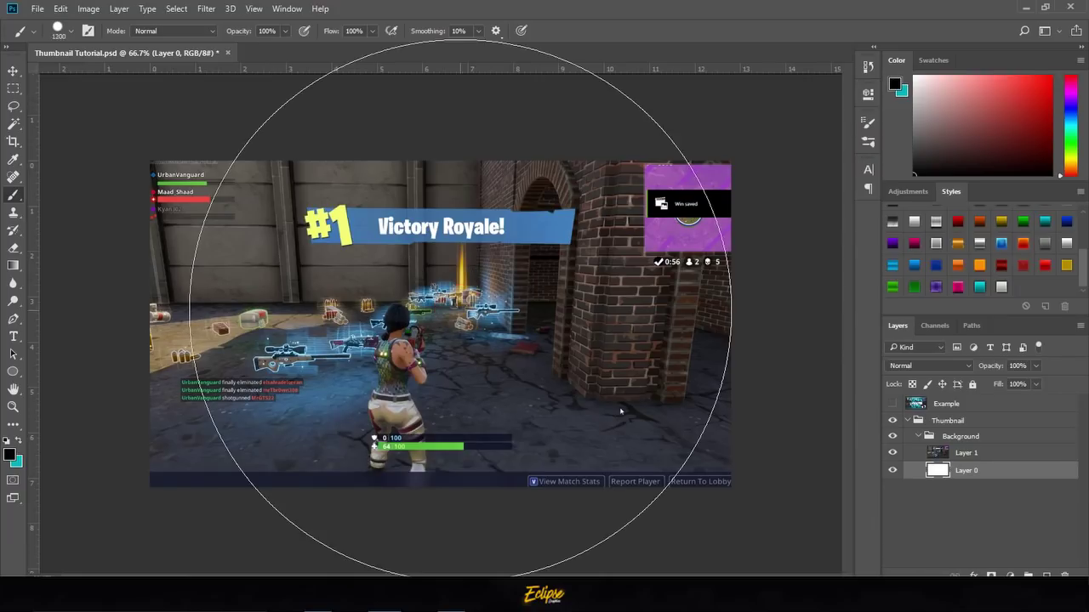
mouse_move(213, 247)
left_mouse_down()
mouse_move(506, 326)
mouse_move(712, 462)
mouse_move(607, 342)
mouse_move(438, 306)
left_mouse_up()
key("[")
key("[")
key("[")
key("[")
key("[")
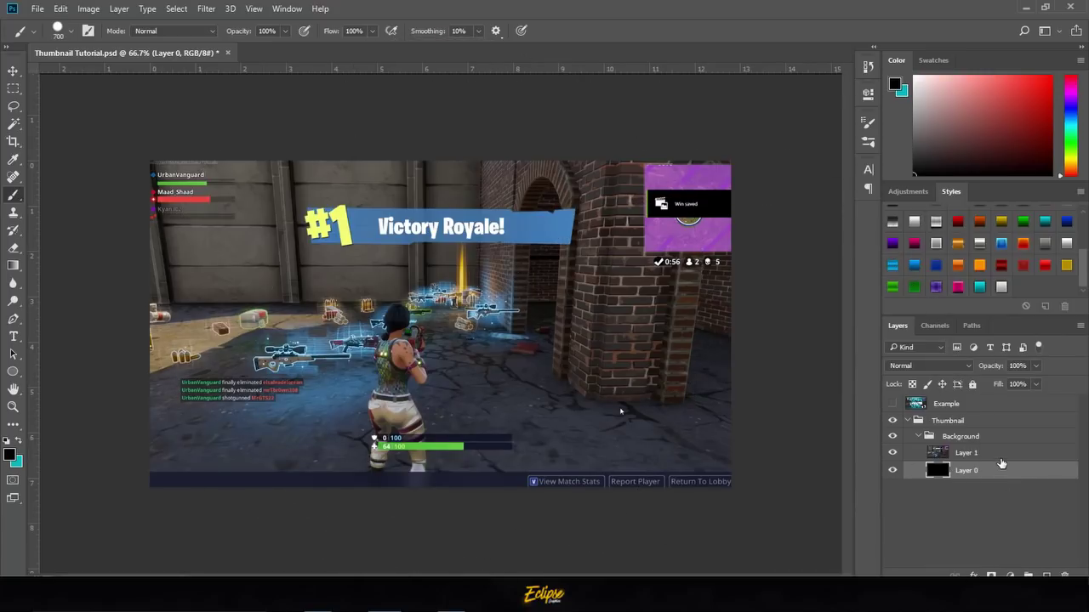
Darken the game screenshot on Layer 1 by setting its opacity to 75%.
left_click(1002, 457)
left_click(1027, 366)
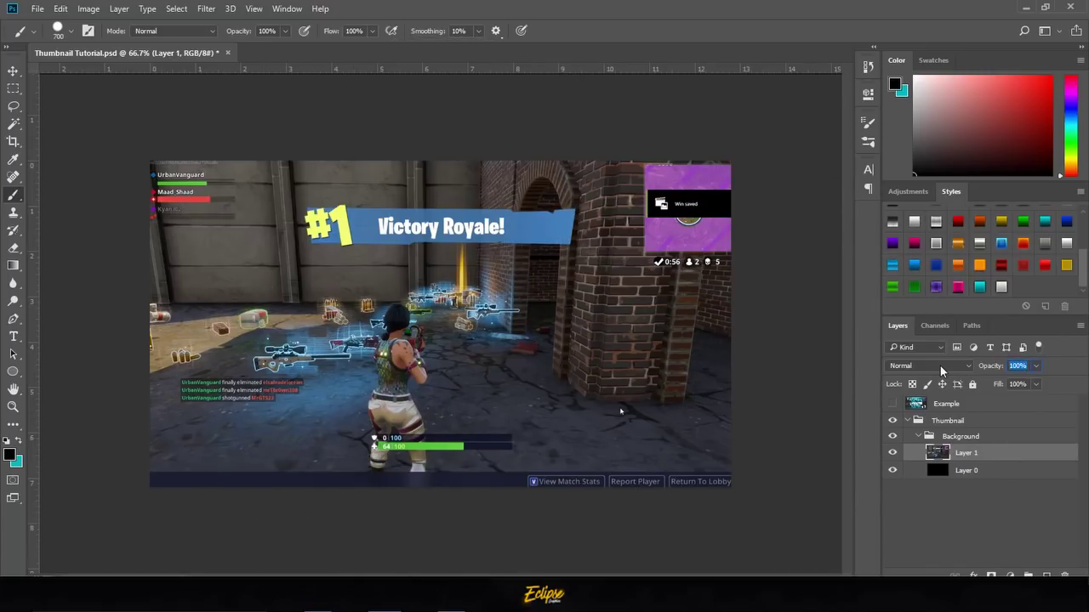
type("75")
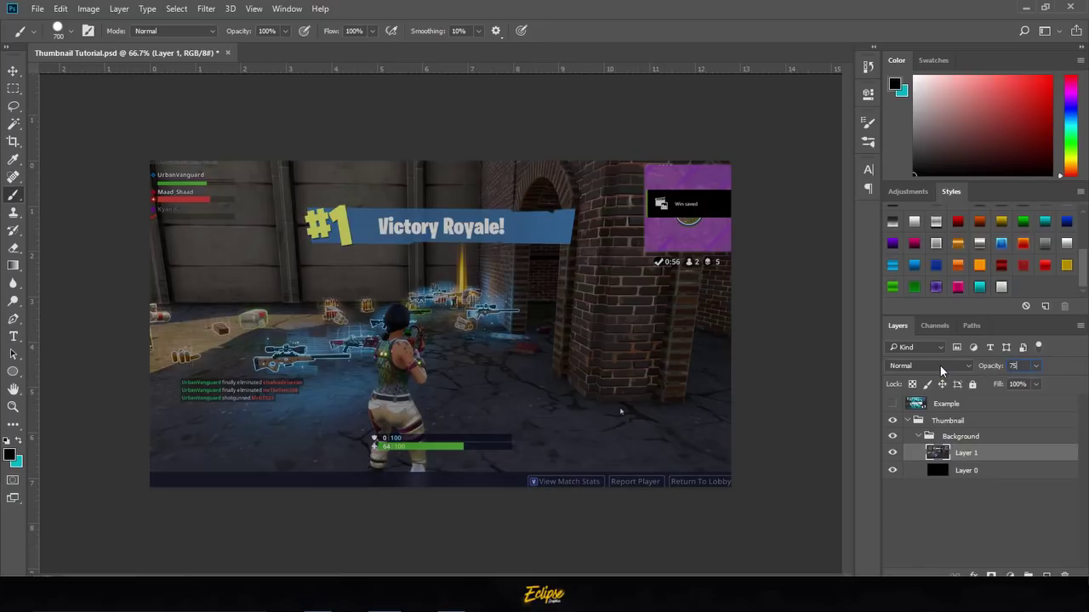
key("Return")
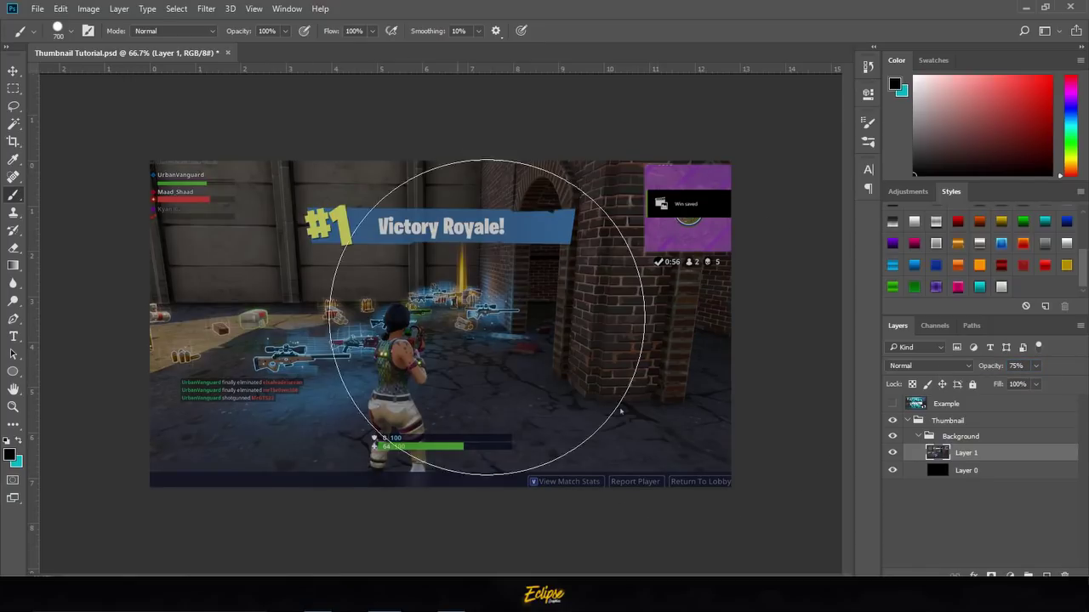
Compare the game screenshot with and without the opacity change on Layer 1.
key("ctrl+z")
key("ctrl+z")
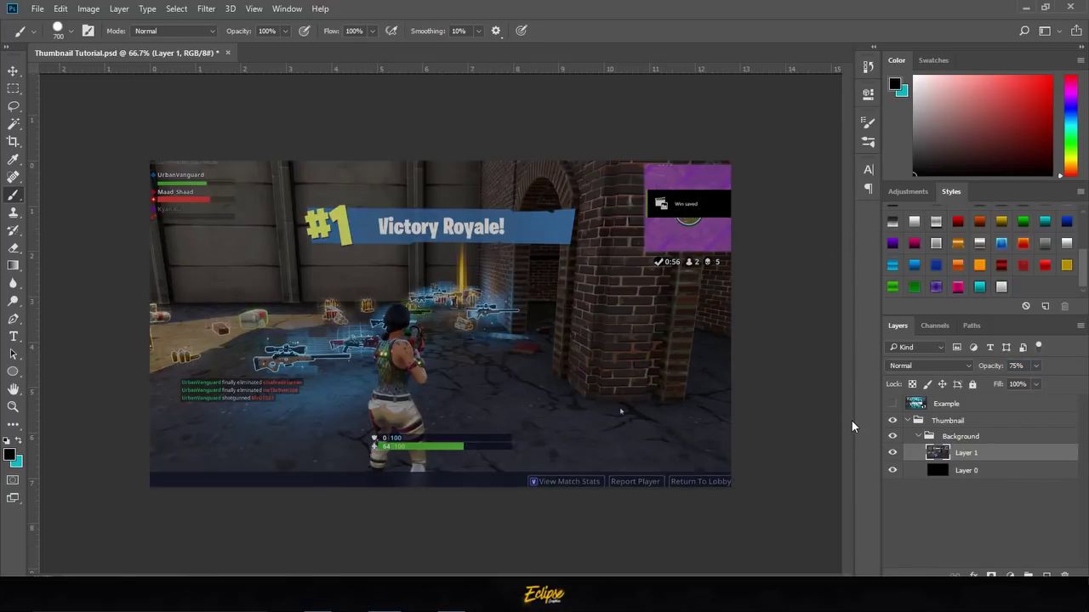
key("ctrl+z")
key("ctrl+z")
key("v")
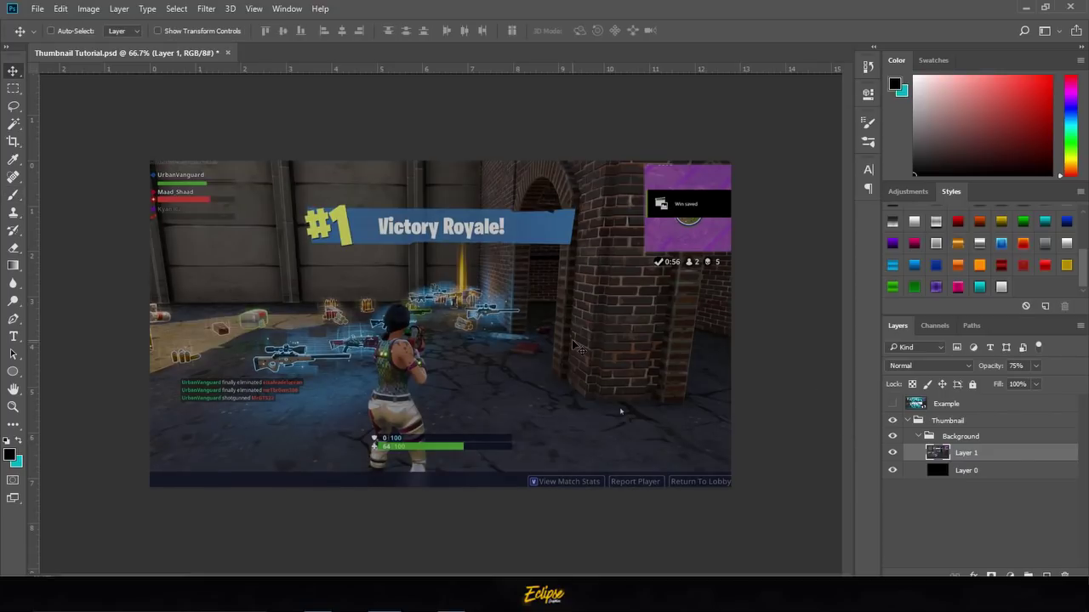
key("b")
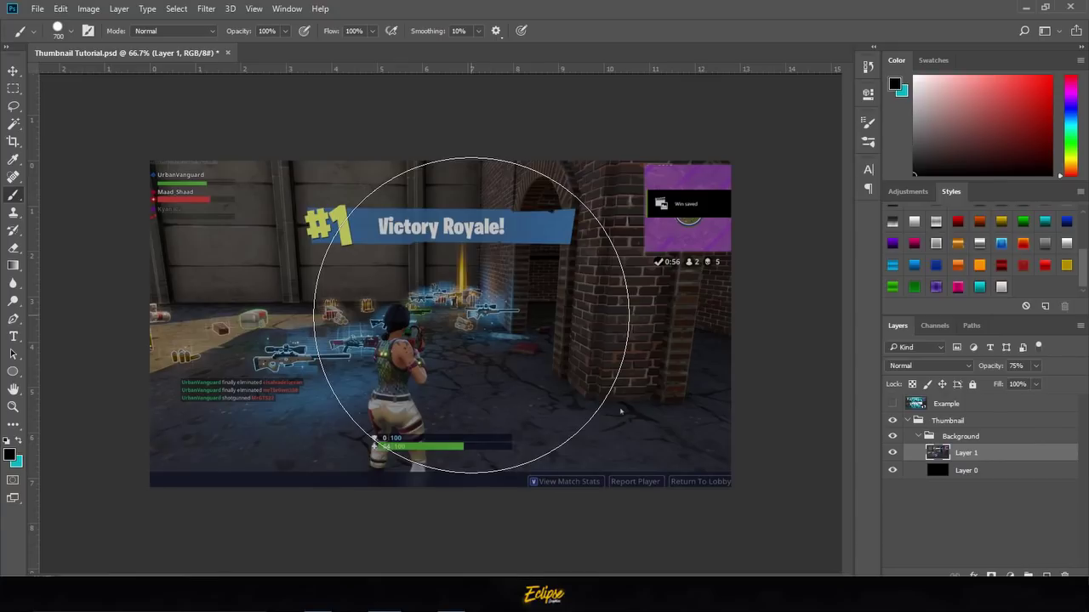
Reduce the brush to 400 px and show the Example layer briefly as a reference for the teal edges.
key("bracketleft")
key("bracketleft")
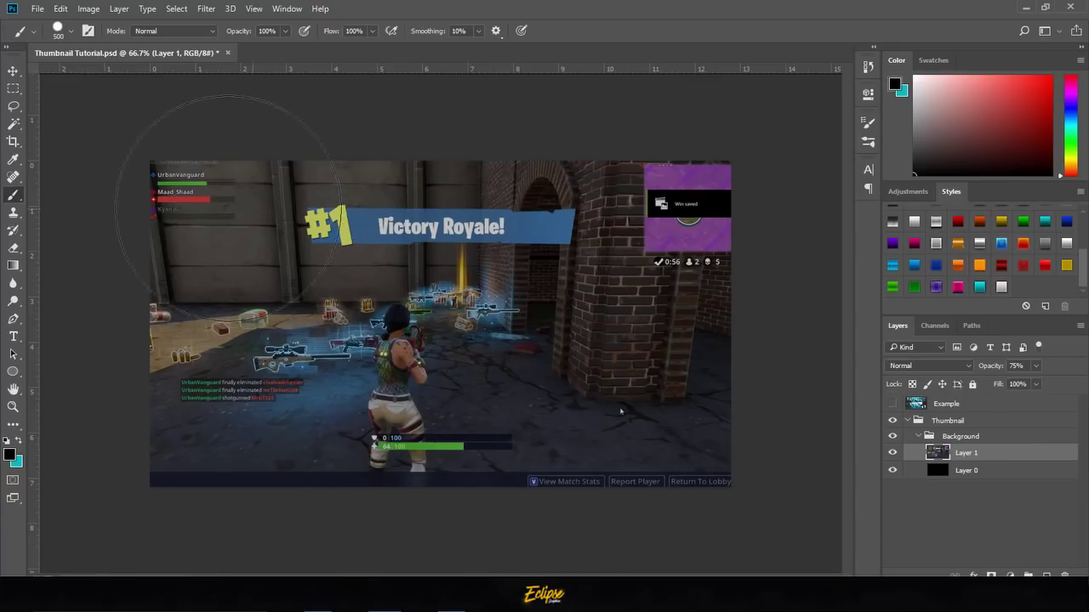
key("bracketleft")
left_click(892, 403)
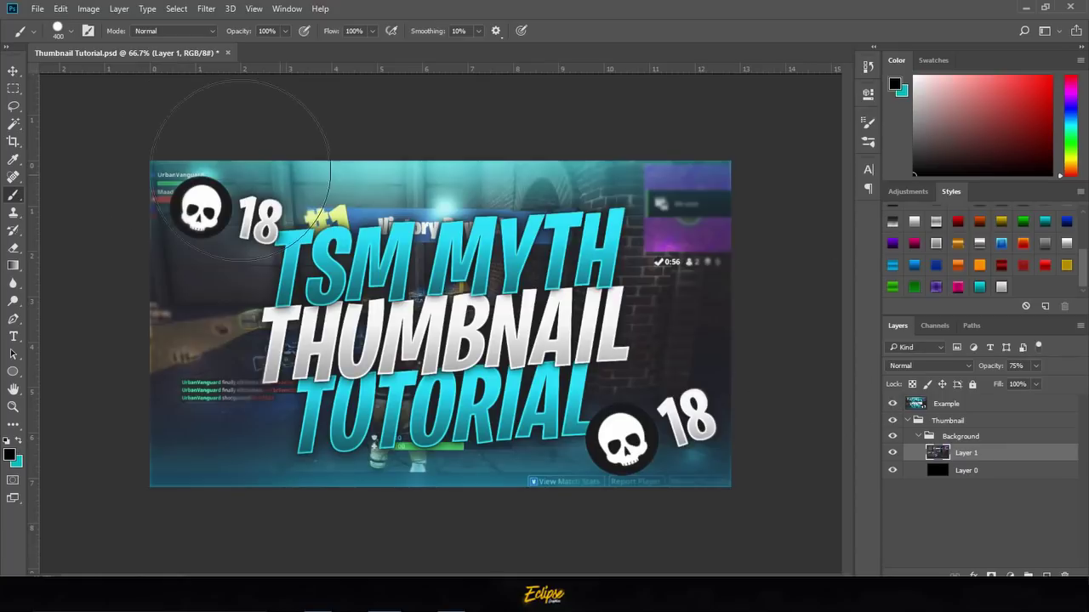
left_click(893, 404)
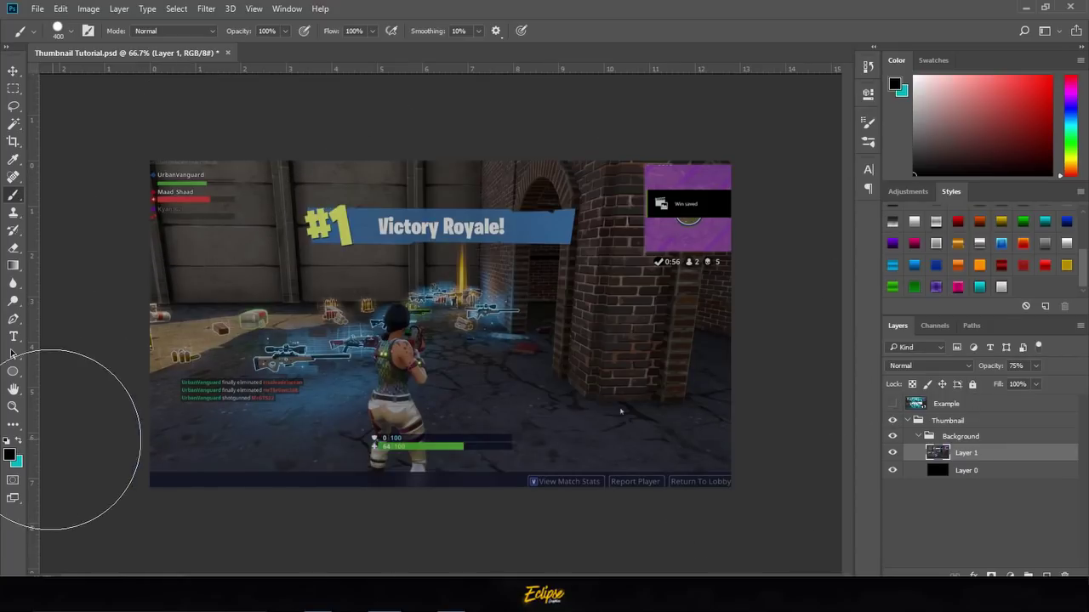
Make teal (00bfbf) the foreground color and add a new empty layer above Layer 1, with the brush at 400 px.
left_click(17, 440)
left_click(10, 455)
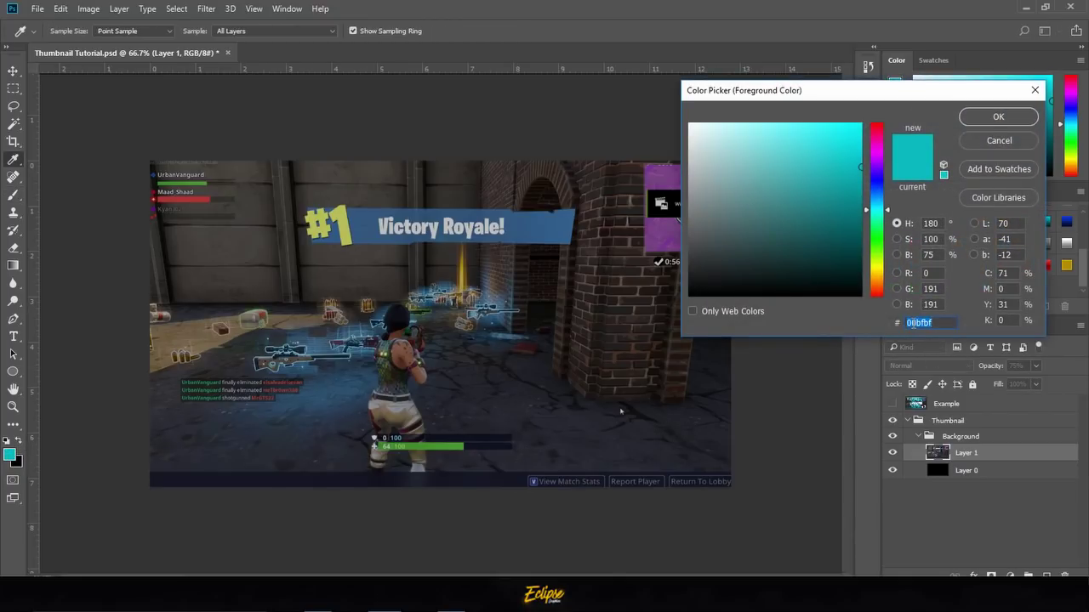
left_click(990, 118)
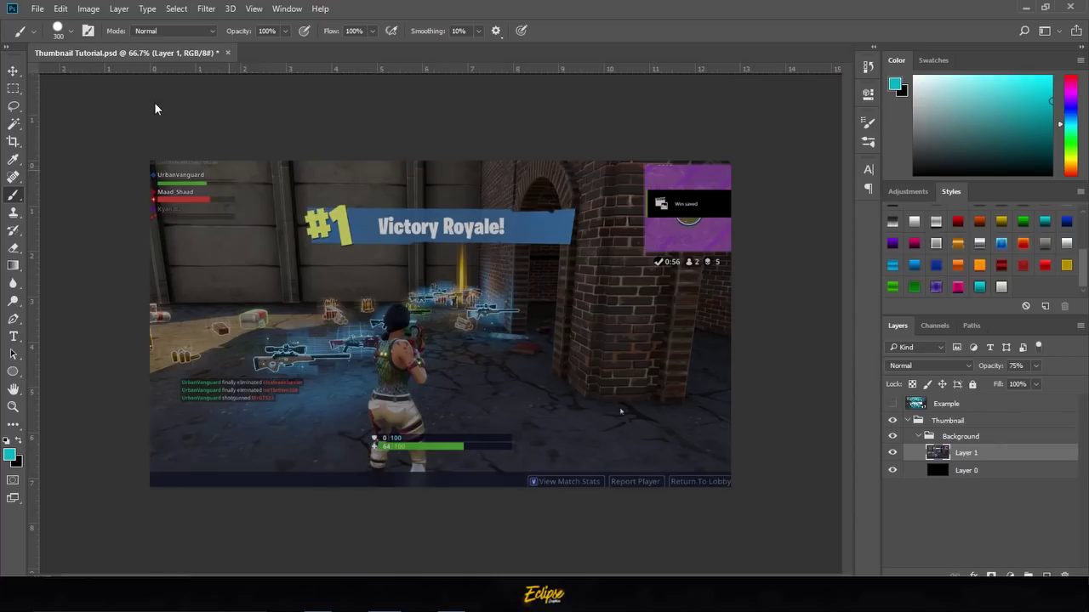
key("bracketright")
key("ctrl+shift+alt+n")
Try a hard-edged teal stroke across the image's upper edge, undo it, and set the brush to 0% hardness and 400 px.
left_click_drag(148, 183, 837, 146)
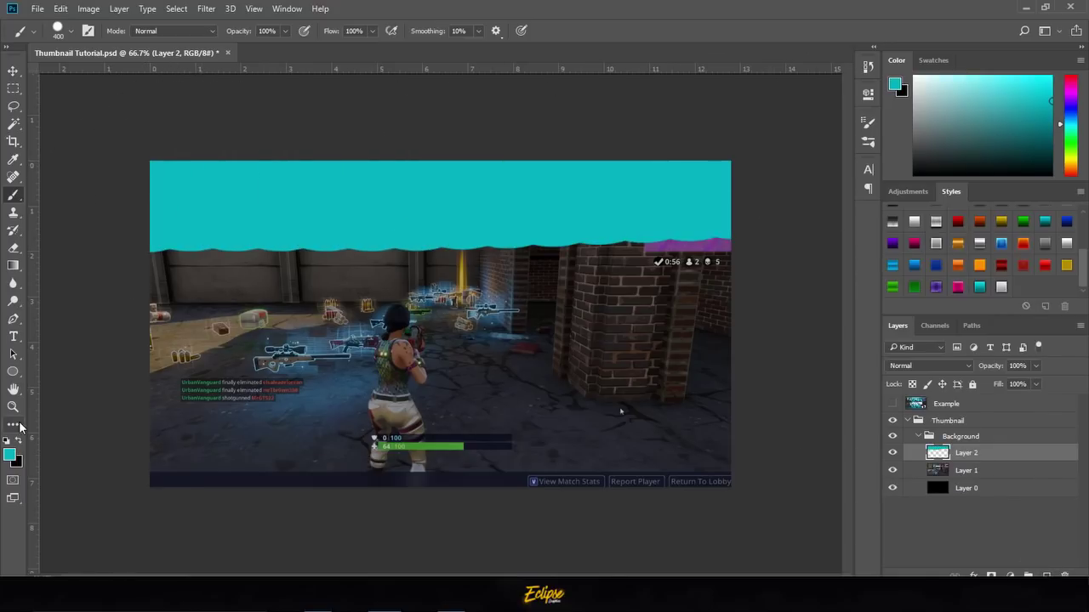
key("ctrl+z")
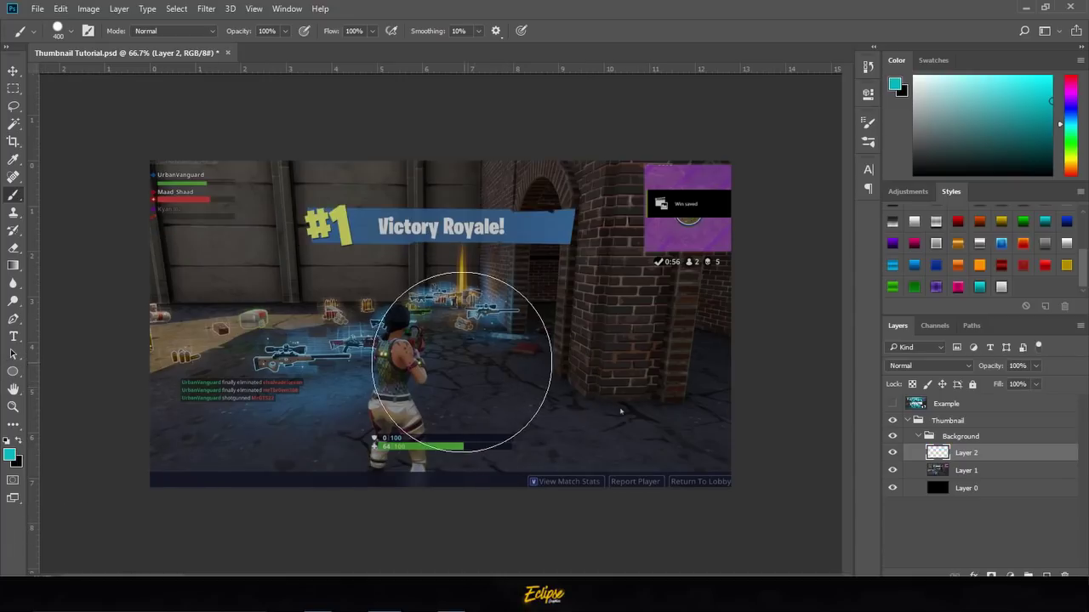
right_click(450, 330, "alt")
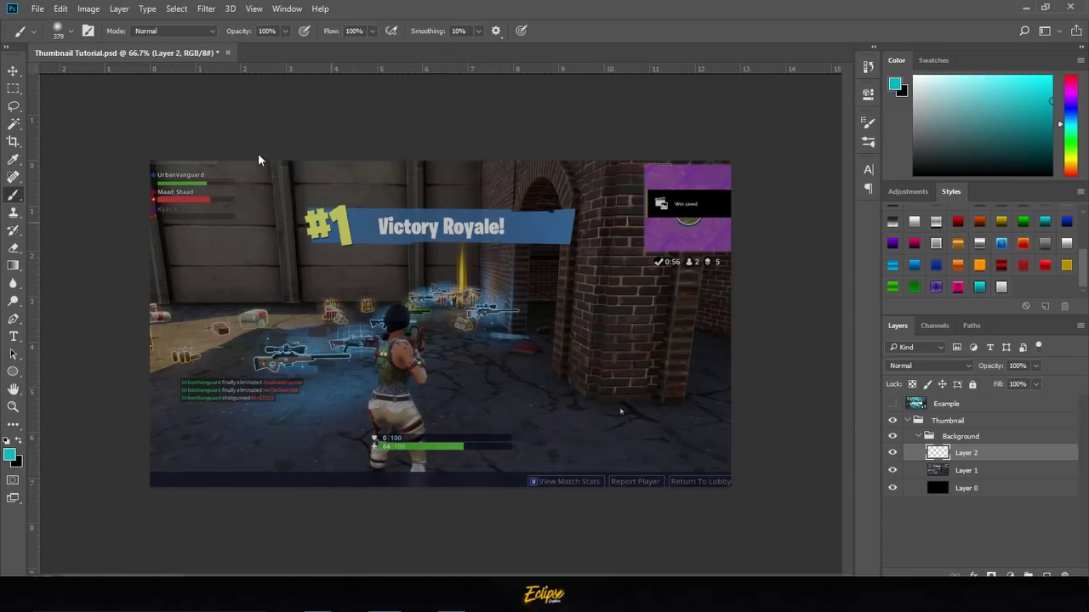
right_click(331, 220)
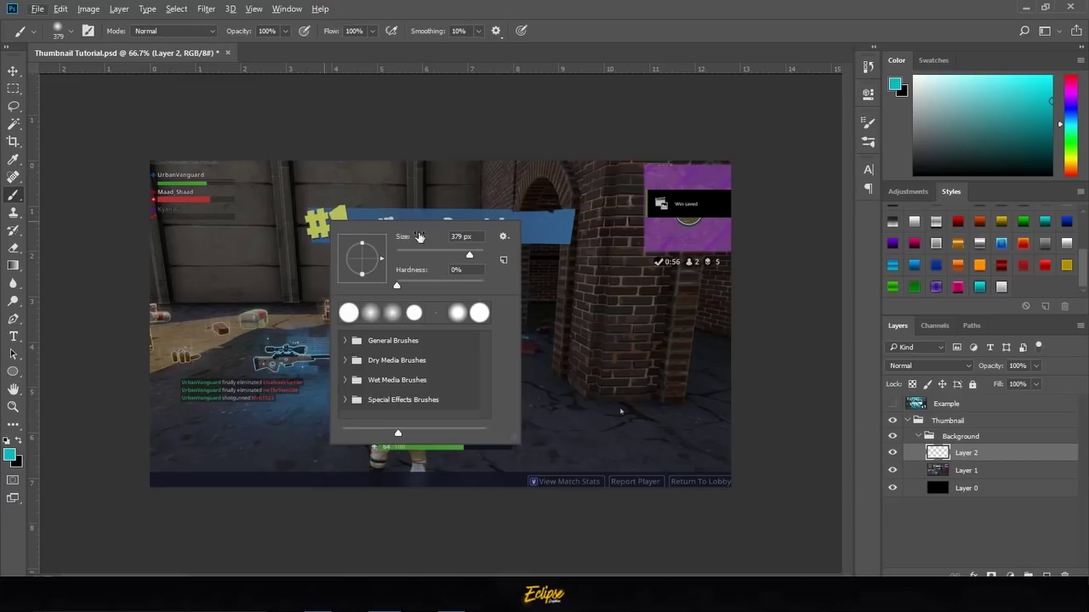
left_click(460, 237)
type("400")
key("Return")
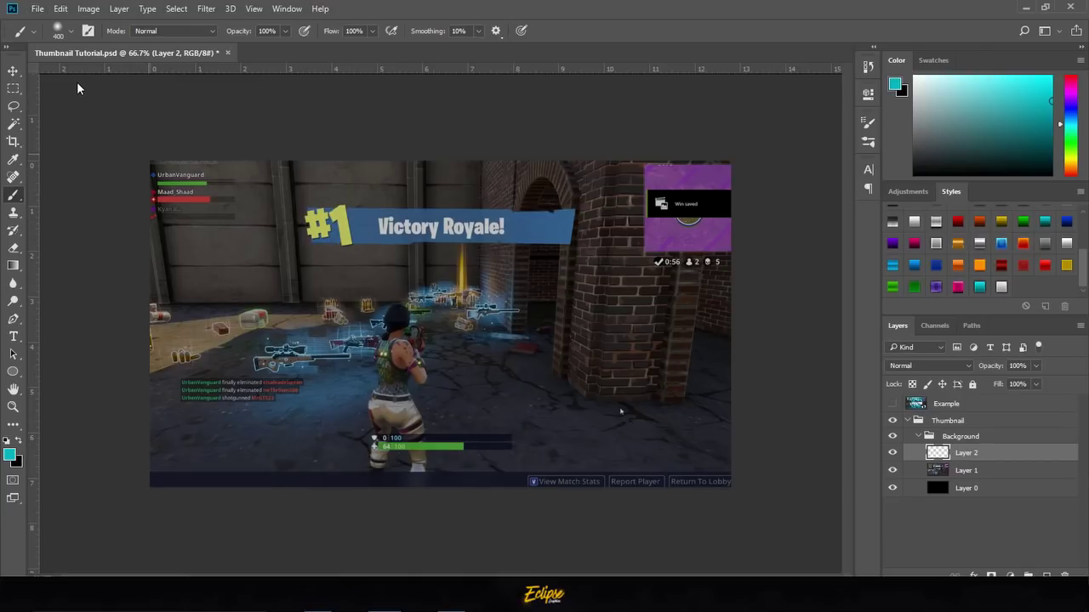
Paint soft teal bands across the full width of the image's upper and lower edges on the new layer.
left_click_drag(75, 93, 813, 85)
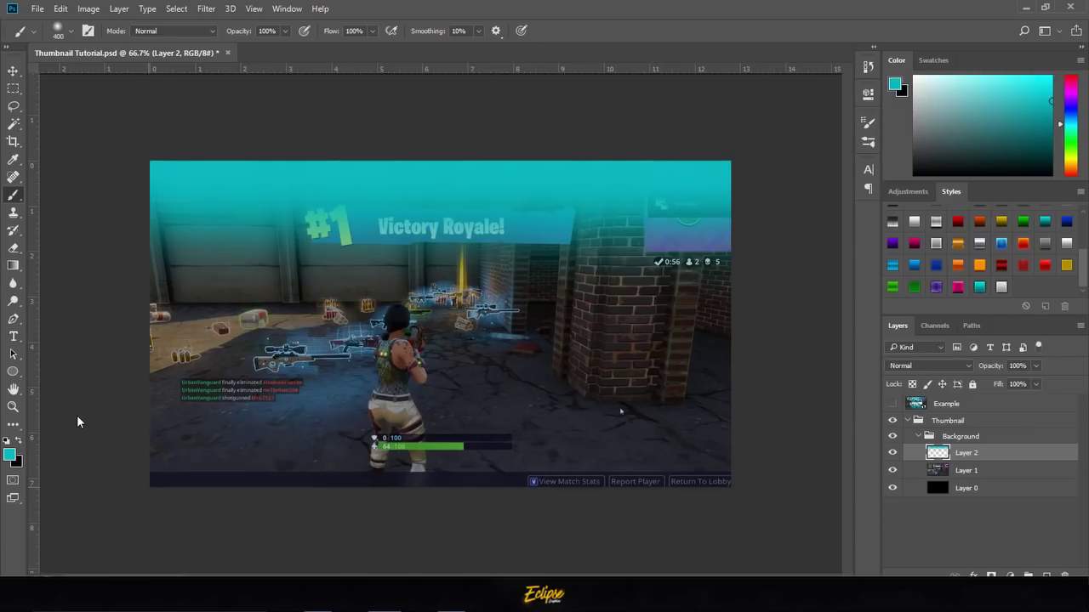
left_click(380, 413, "shift")
key("ctrl+z")
mouse_move(85, 422)
left_mouse_down()
mouse_move(75, 423)
mouse_move(787, 402)
left_mouse_up()
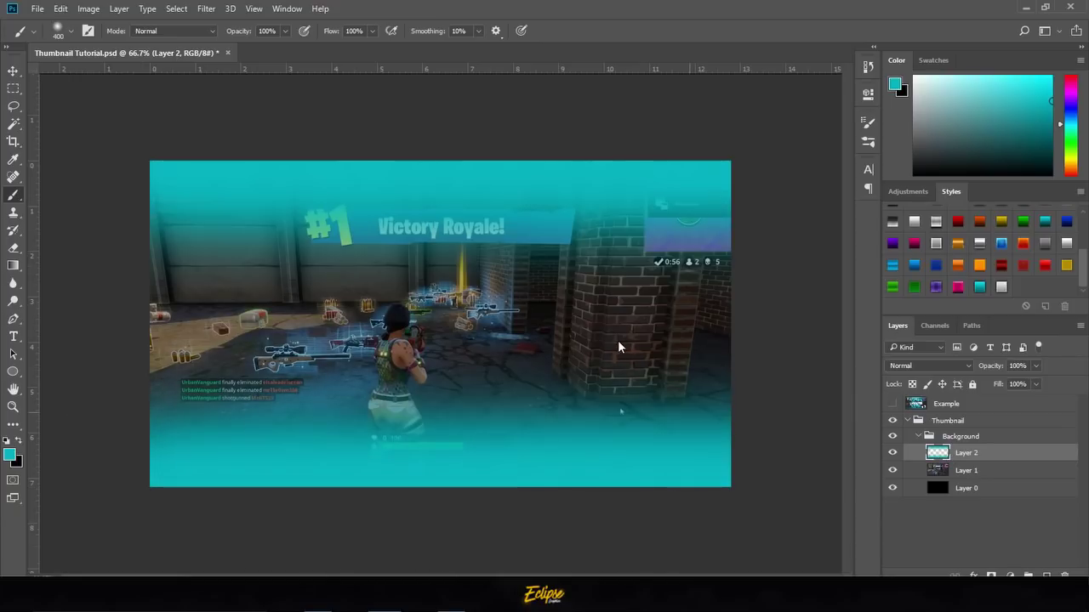
Set the teal edge layer's blend mode to Screen and opacity to 75%, and briefly show the Example layer to compare.
left_click(950, 364)
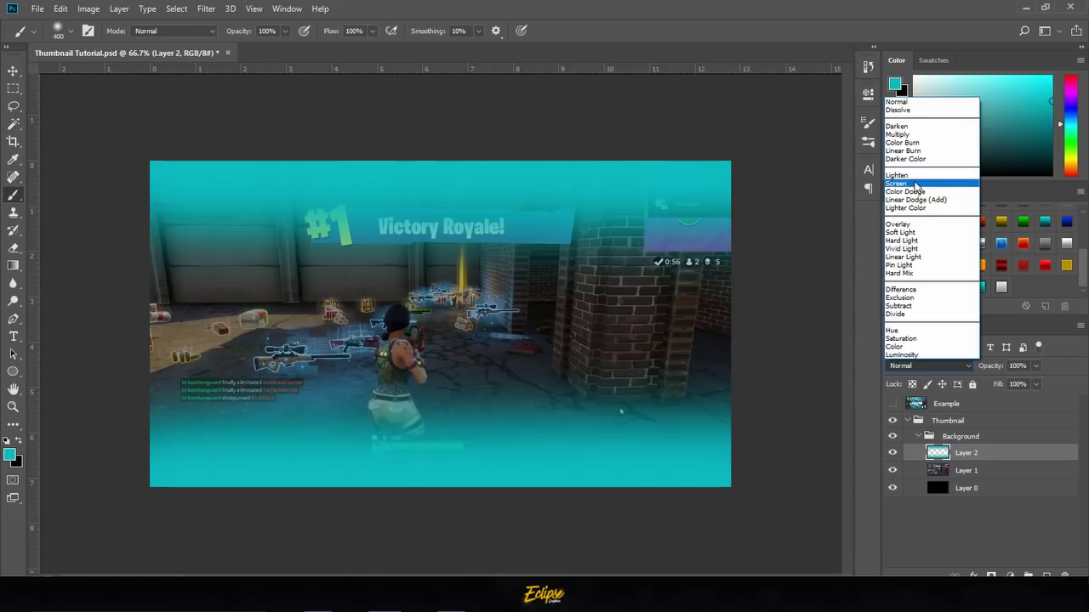
left_click(903, 183)
left_click(1021, 366)
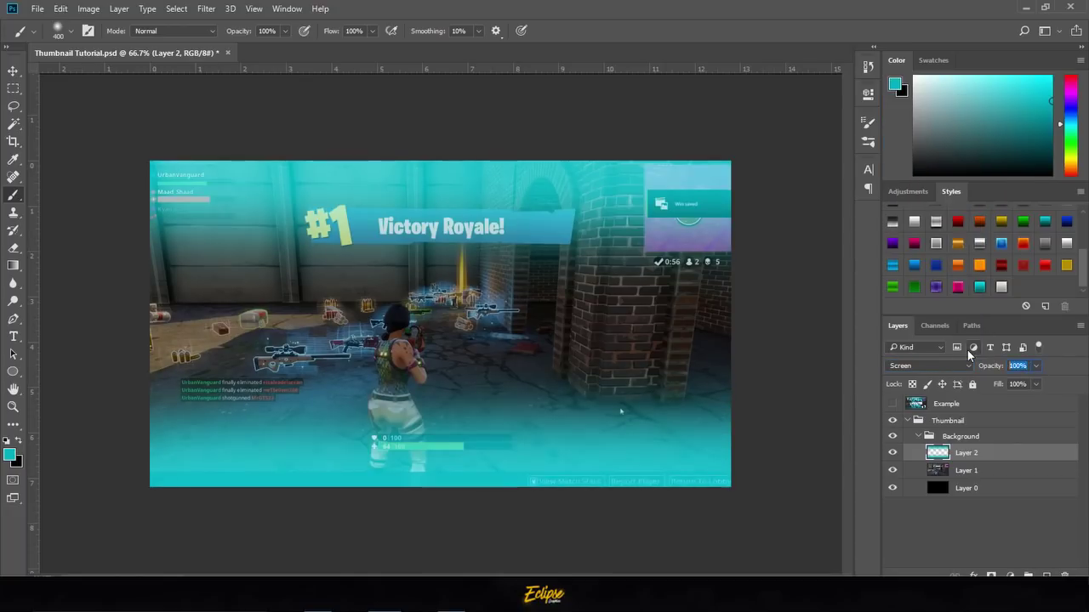
type("75")
key("Return")
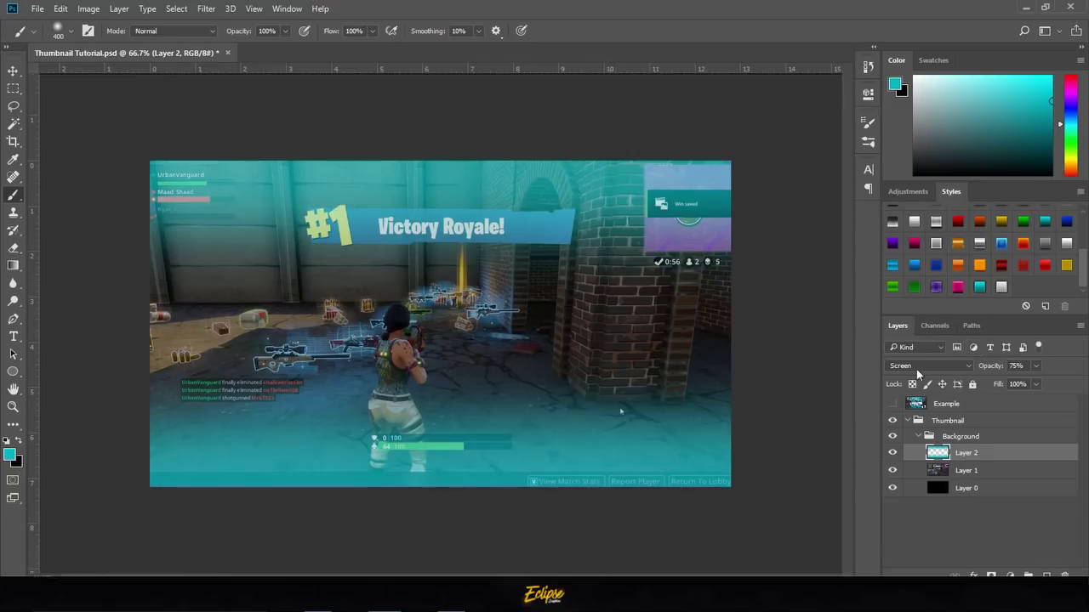
left_click(892, 403)
left_click(893, 403)
Collapse the Background group, add a new layer above it, and ready a 900 px brush with black as the foreground color.
left_click(921, 439)
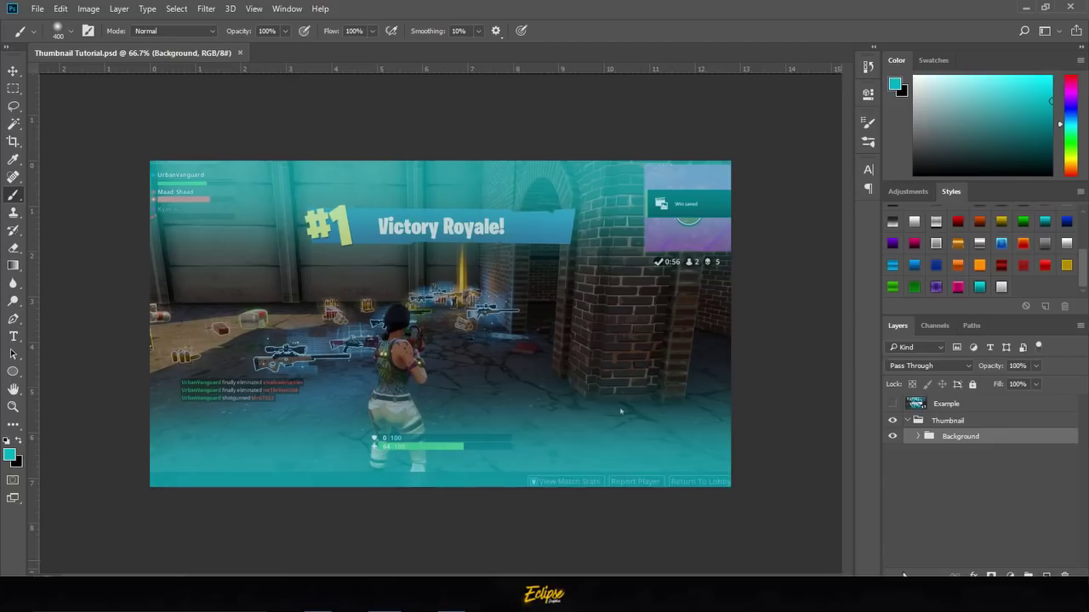
left_click(1046, 576)
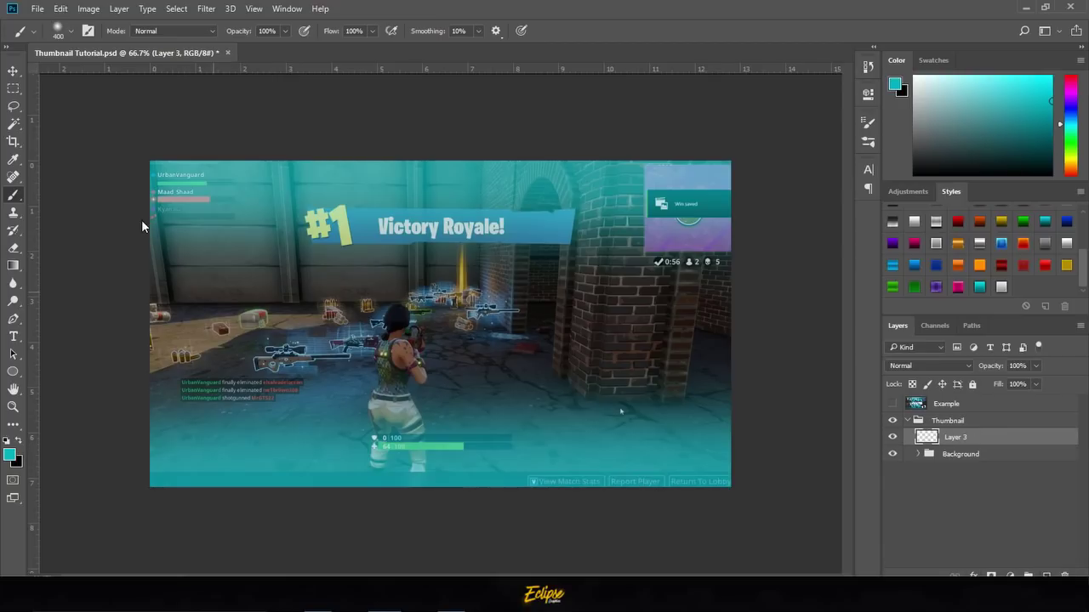
key("bracketright")
key("bracketright")
key("bracketright")
key("bracketright")
key("bracketright")
key("bracketright")
left_click(19, 440)
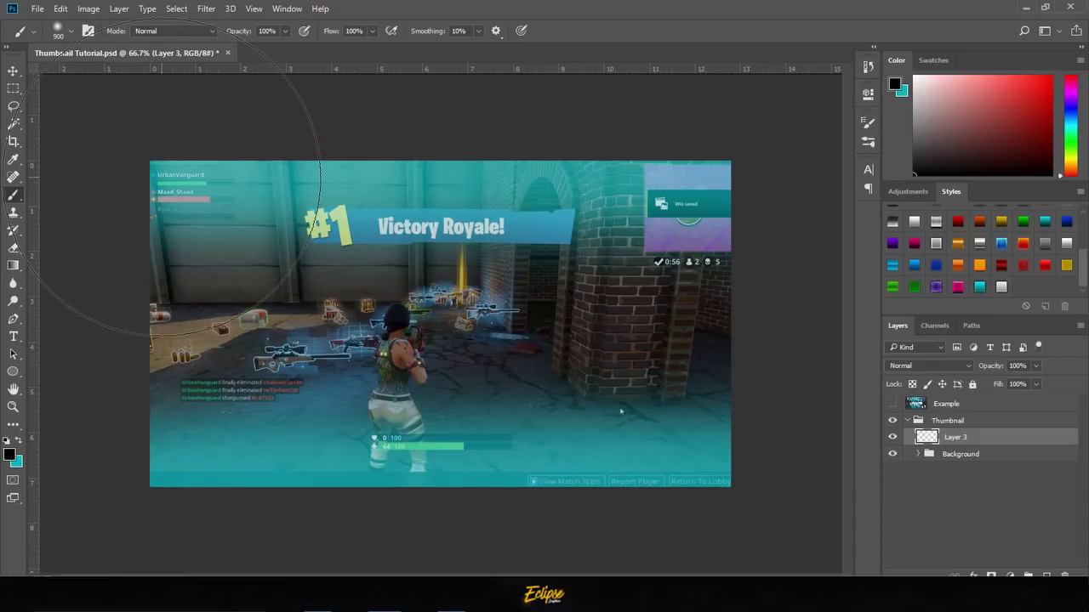
Paint soft black vertical bands down the image's left and right edges on the new layer, undoing and repainting the right one.
key("ctrl+minus")
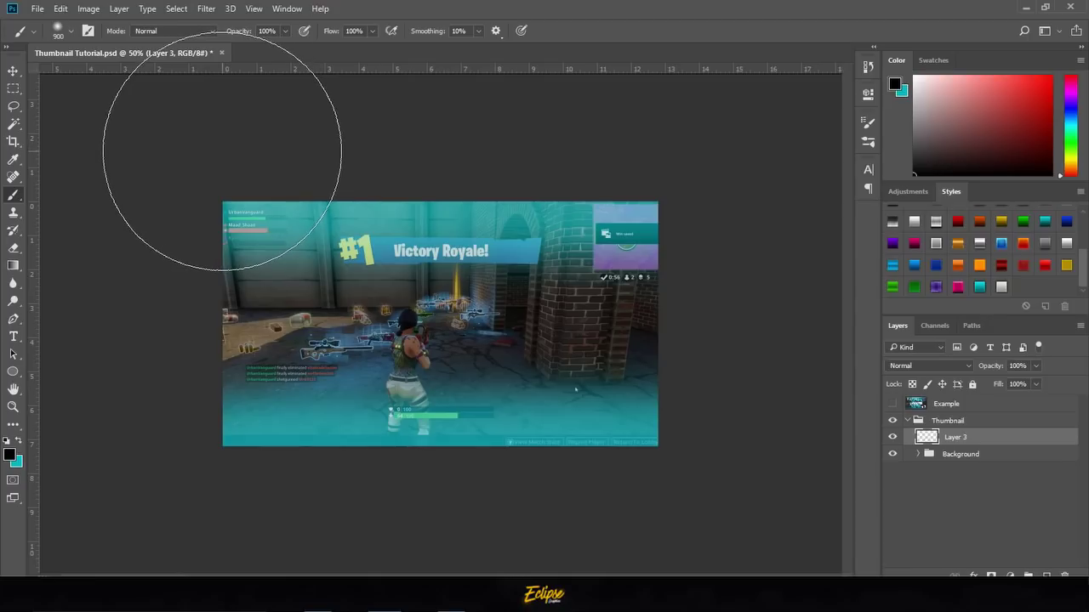
mouse_move(222, 150)
left_mouse_down()
mouse_move(195, 145)
mouse_move(195, 571)
left_mouse_up()
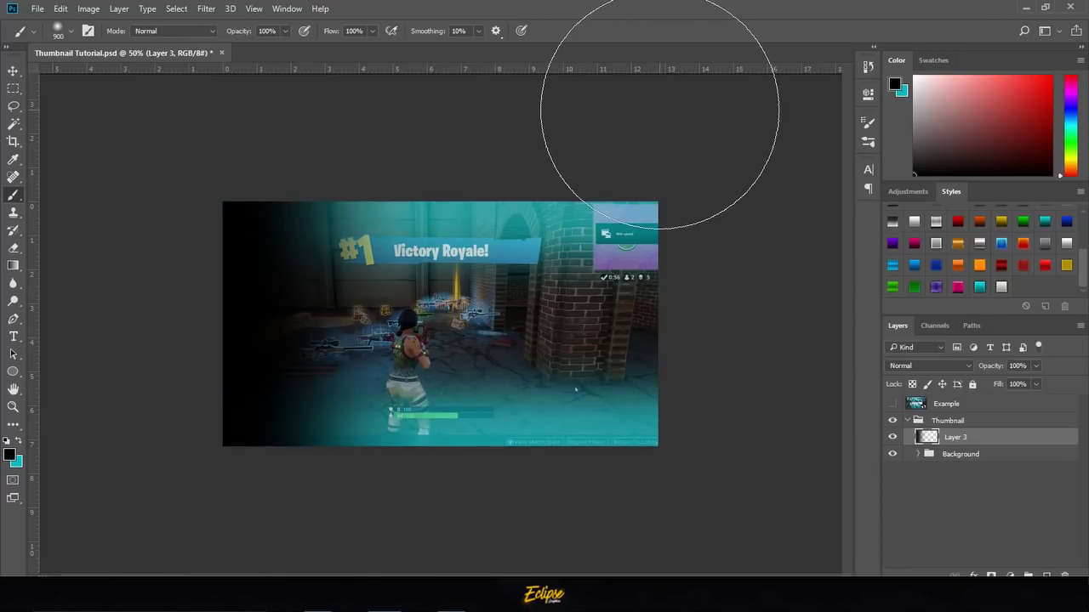
left_click_drag(660, 110, 660, 575)
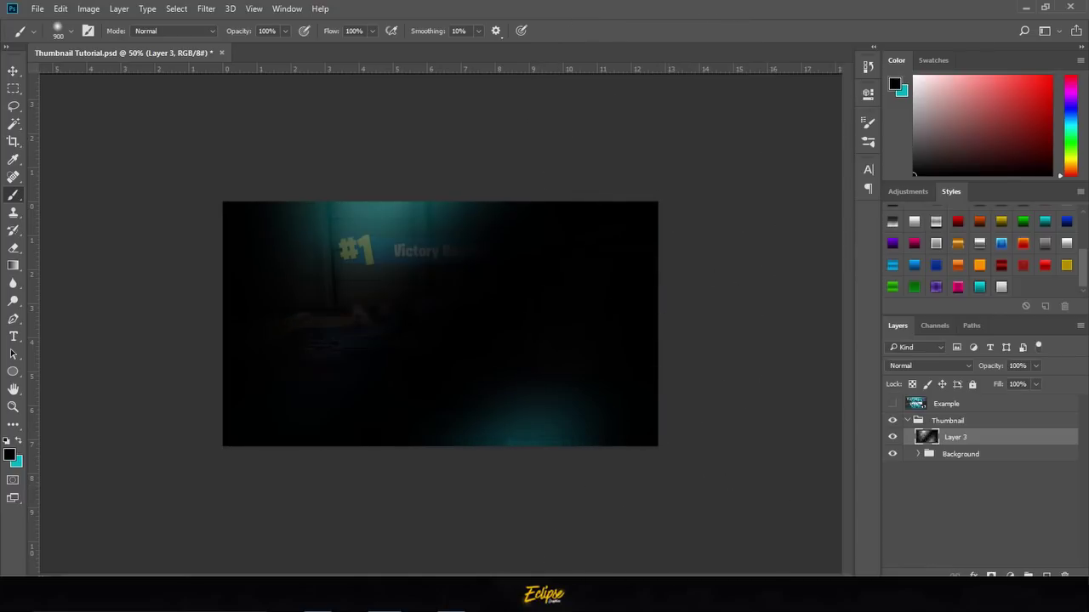
key("ctrl+z")
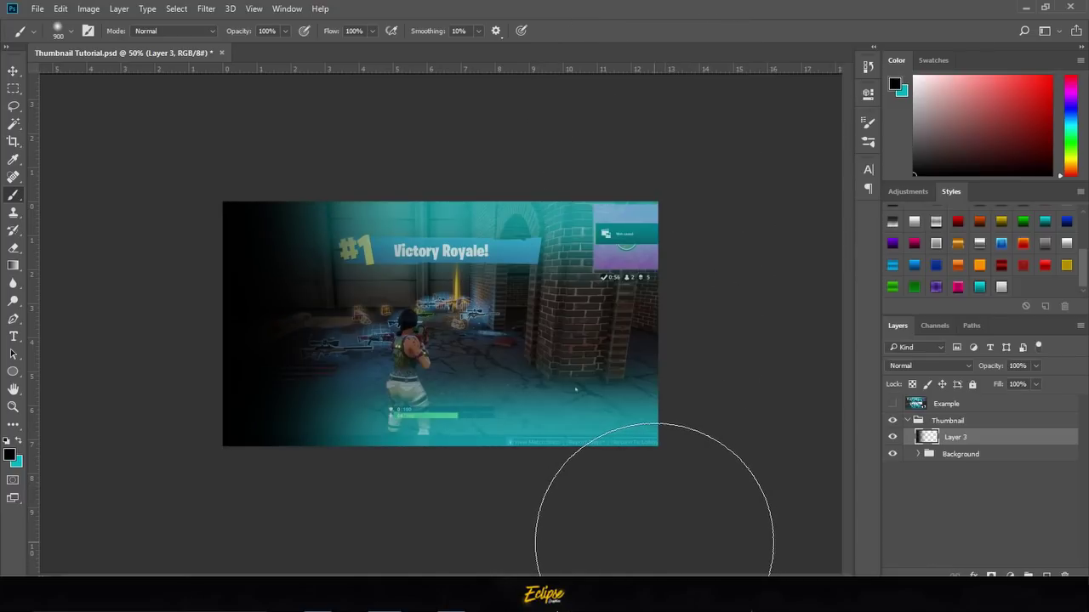
left_click_drag(655, 542, 638, 4)
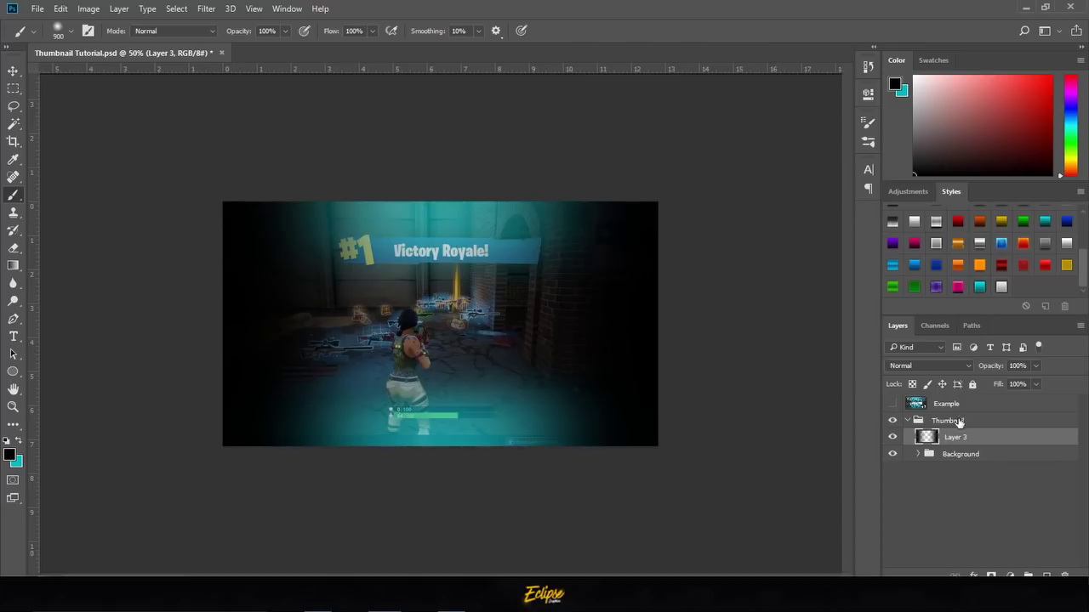
Lower the black edge layer's opacity to 25% and toggle its visibility to compare the darkening.
left_click(1035, 366)
left_click_drag(1037, 380, 1000, 385)
left_click(1016, 368)
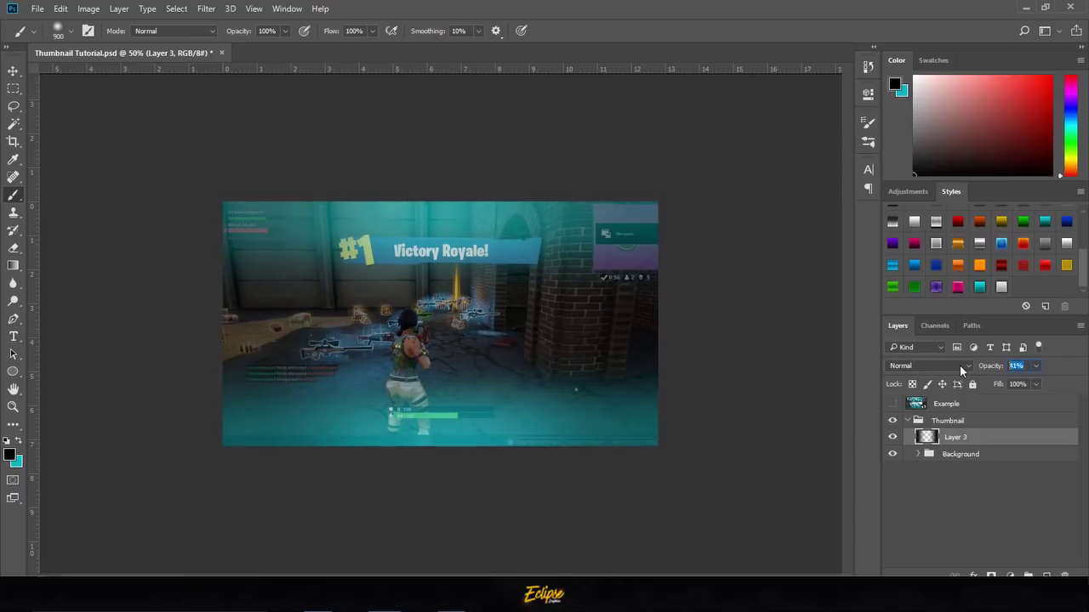
type("25")
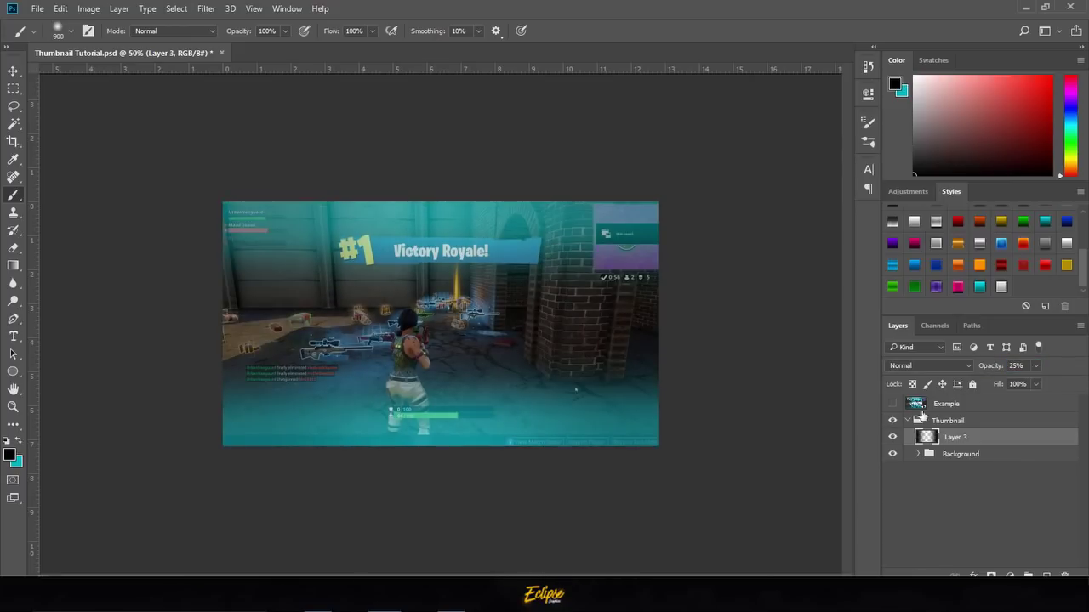
left_click(893, 436)
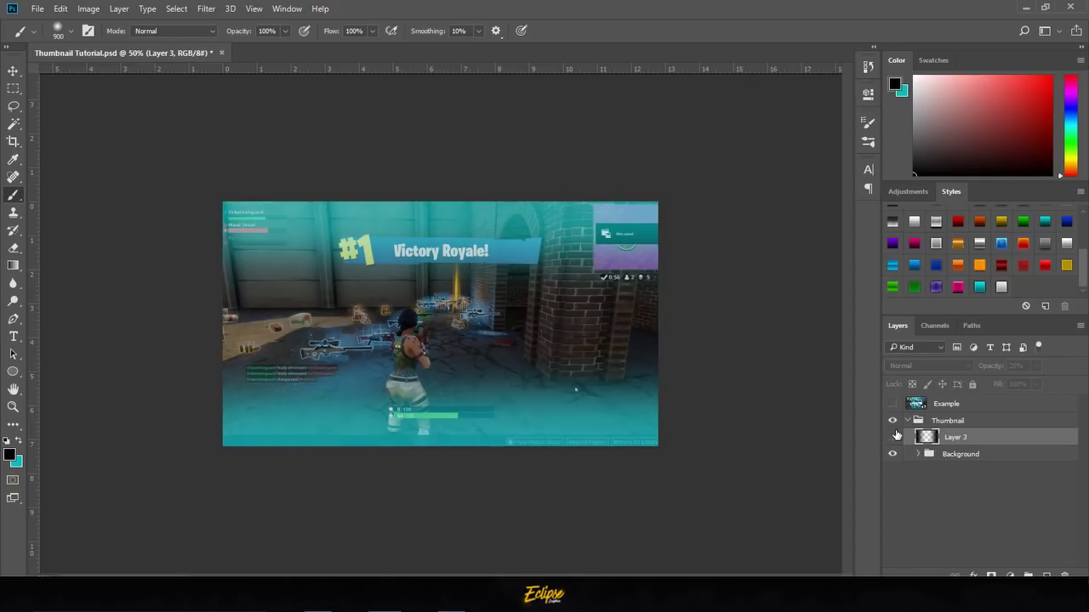
left_click(893, 436)
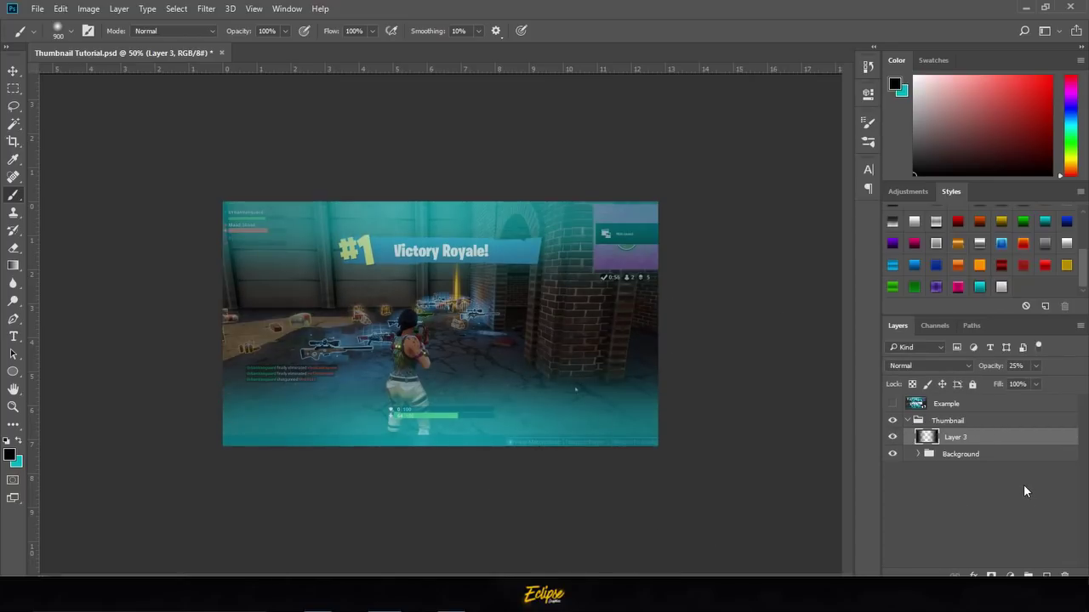
Put the black edge layer into a new group named Lighting.
key("ctrl+g")
double_click(954, 436)
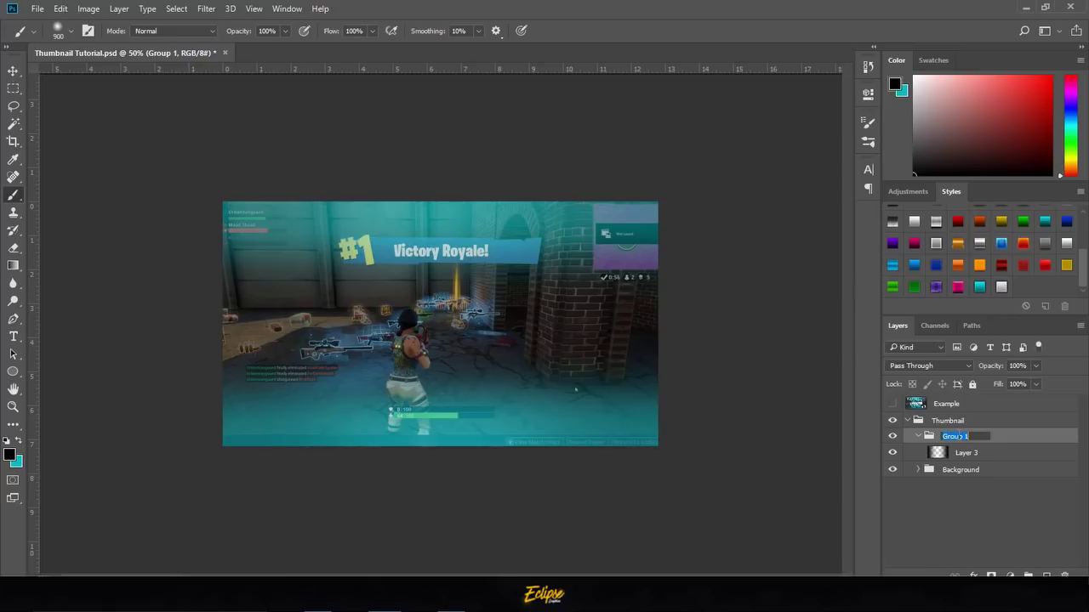
type("Lighting")
key("Return")
Add a new layer above Layer 3 in the Lighting group and make white (ffffff) the brush's foreground color.
left_click(987, 455)
key("ctrl+shift+alt+n")
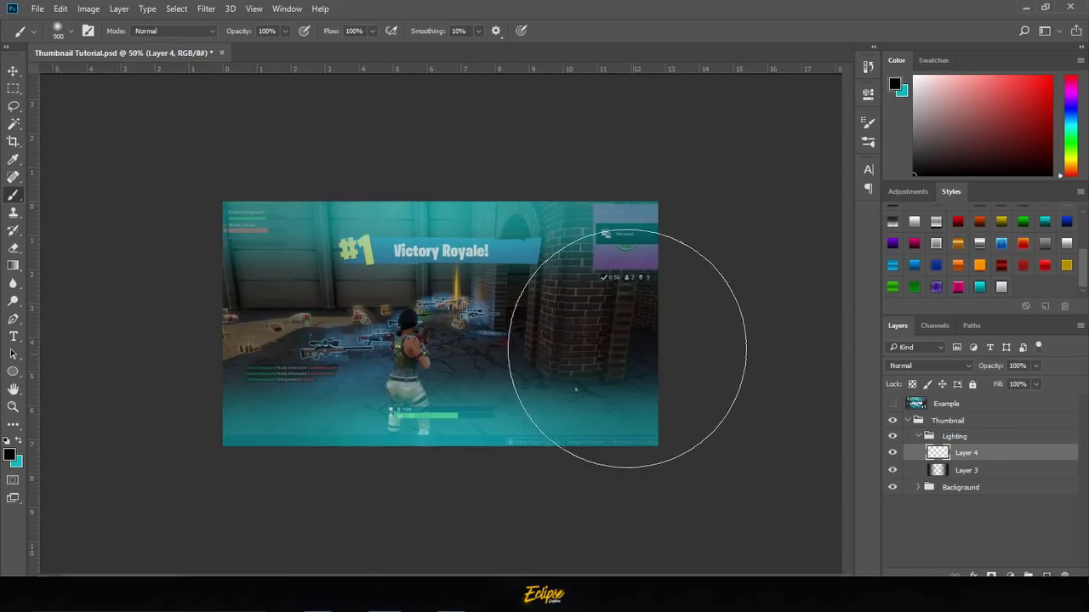
left_click(9, 454)
type("ffffff")
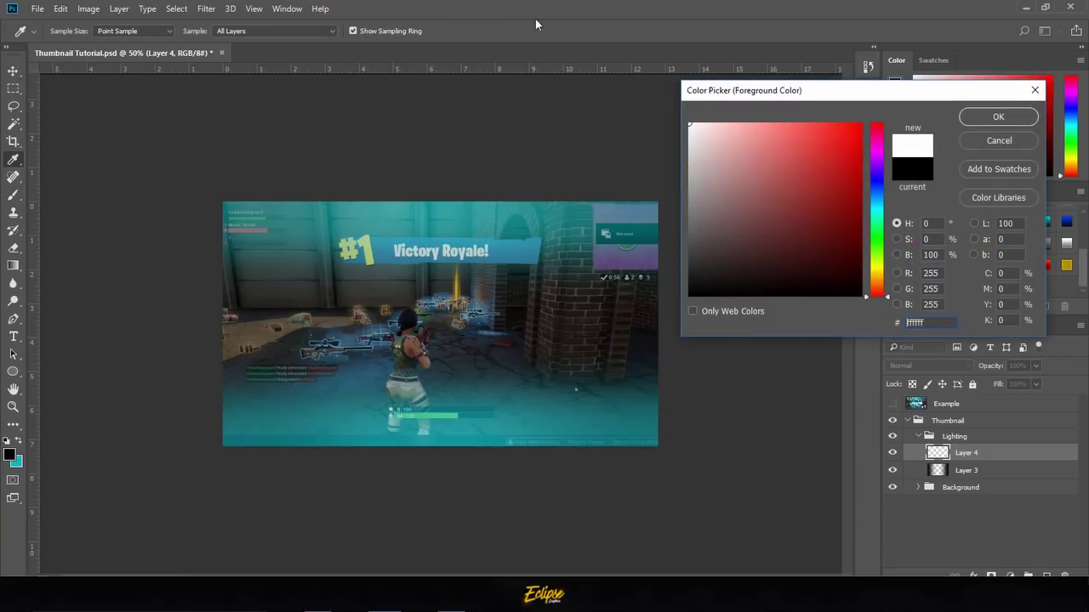
key("Return")
key("b")
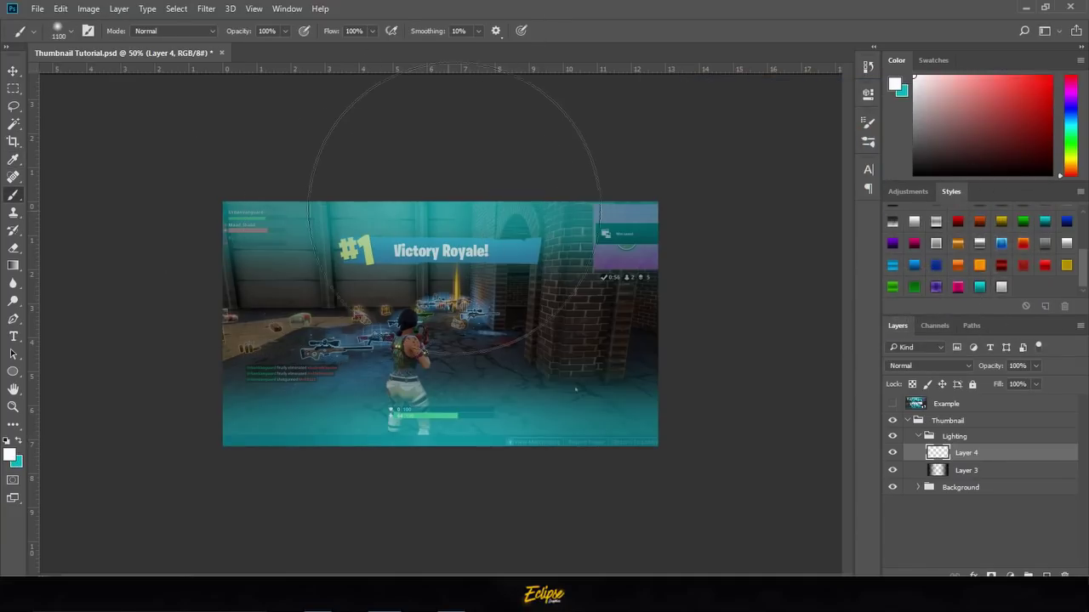
Dab one soft white glow over the middle of the image's upper edge with a 1200 px brush.
key("ctrl+minus")
key("bracketright")
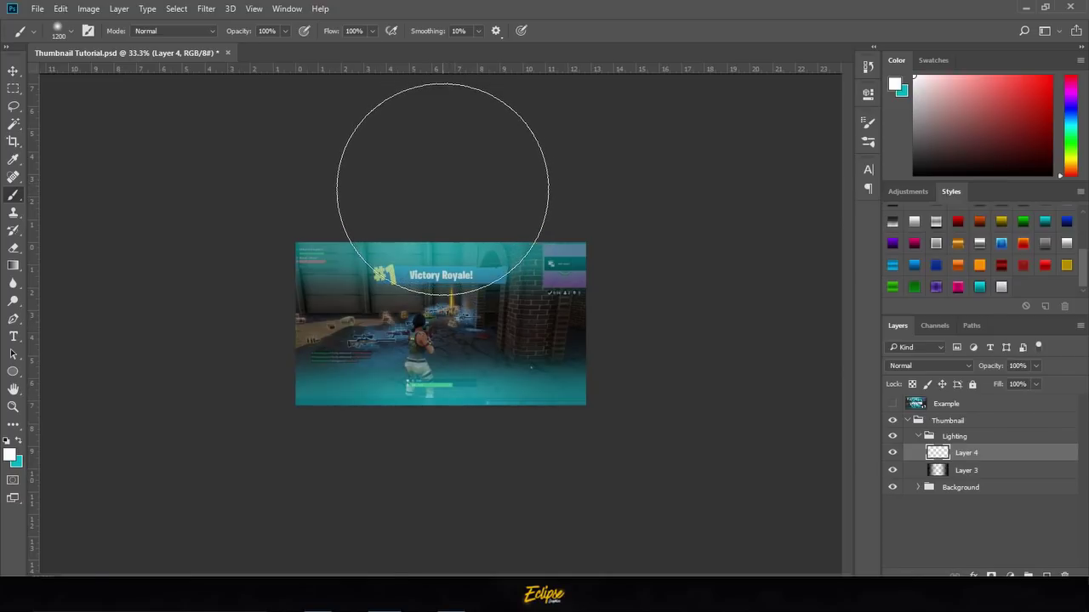
left_click(443, 189)
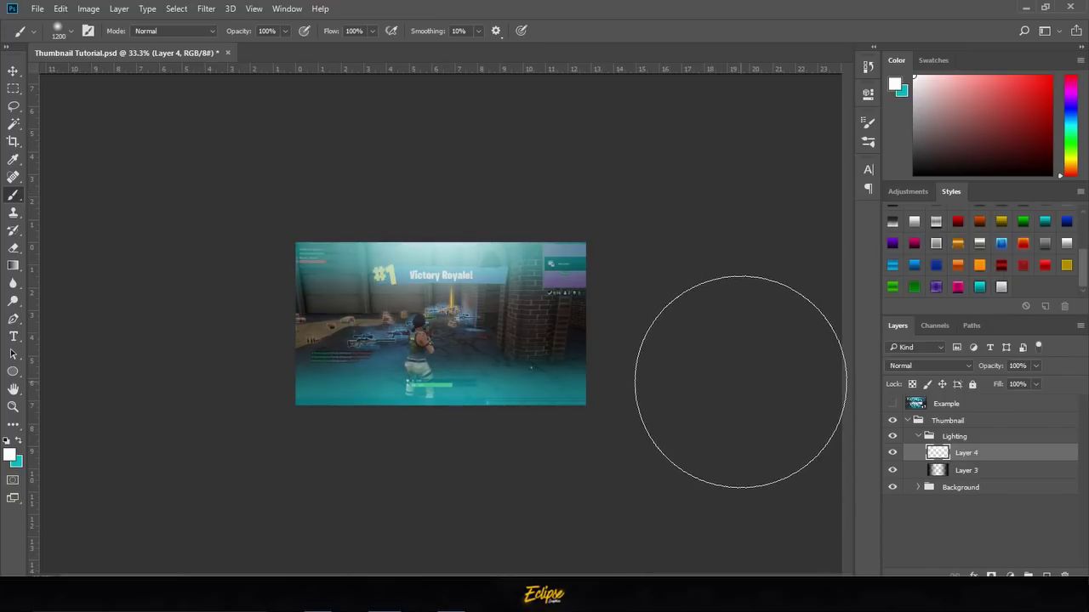
Reduce the opacity of the white glow layer to 50%.
key("ctrl+plus")
key("ctrl+plus")
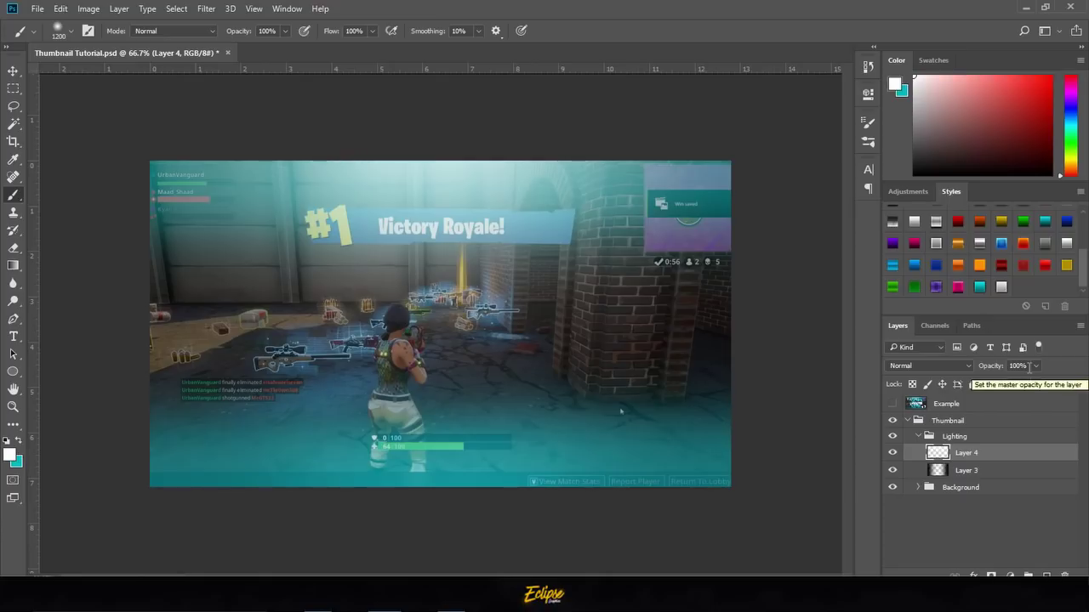
left_click(1019, 366)
type("50")
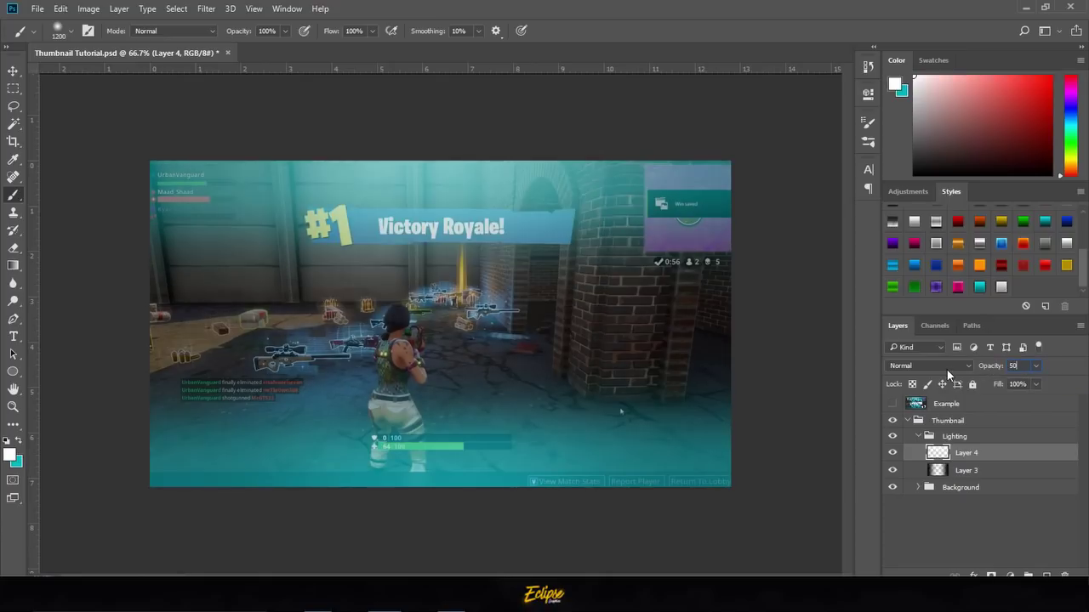
key("Return")
Add another new layer above Layer 4 in the Lighting group and shrink the brush to 250 px.
left_click(1046, 576)
key("bracketleft")
key("bracketleft")
key("bracketleft")
key("bracketleft")
key("bracketleft")
key("bracketleft")
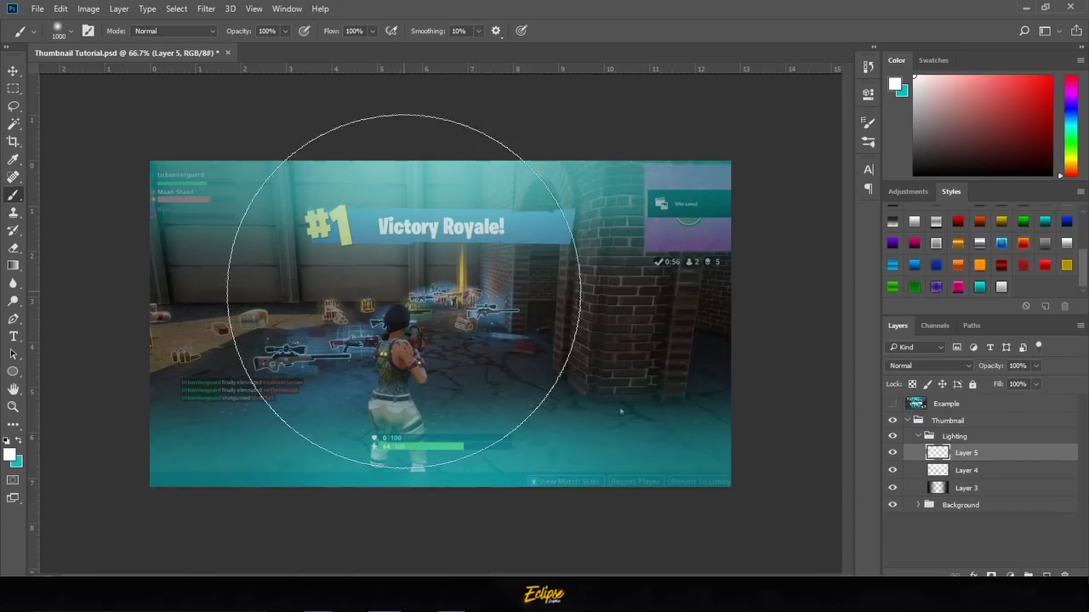
key("bracketleft")
key("bracketleft")
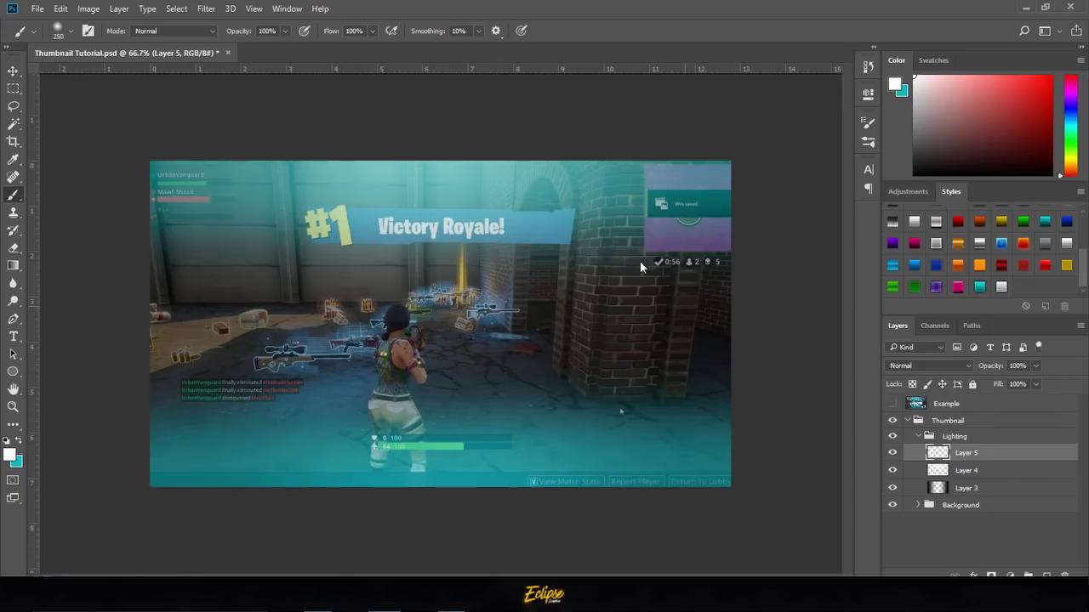
Dab soft white spots over the elimination feed, the character's head and the #1 of the Victory Royale banner.
left_click(166, 356)
key("bracketleft")
key("bracketleft")
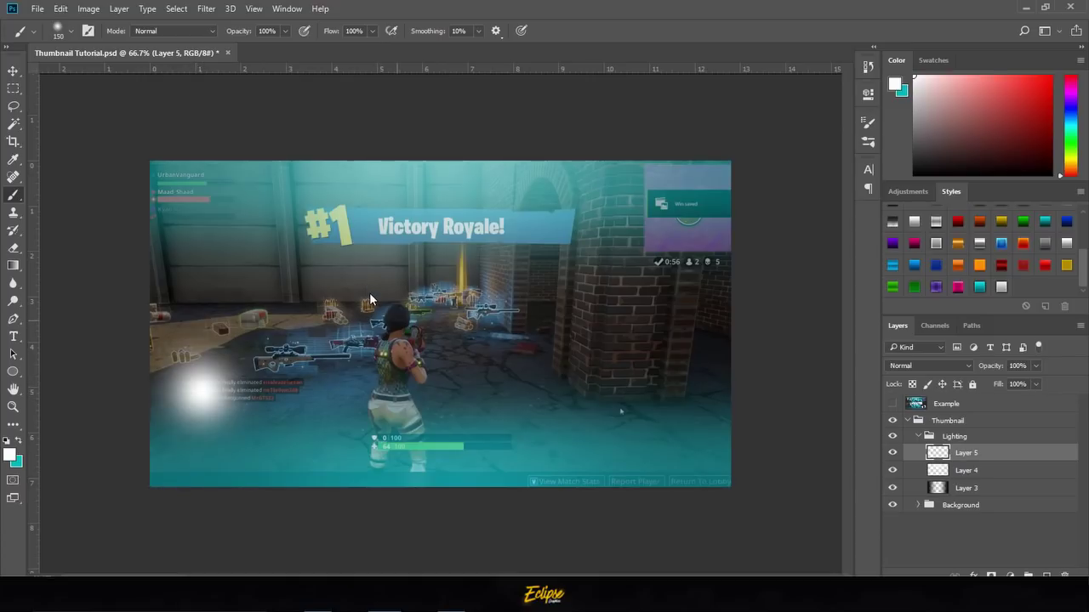
left_click(398, 322)
left_click(299, 195)
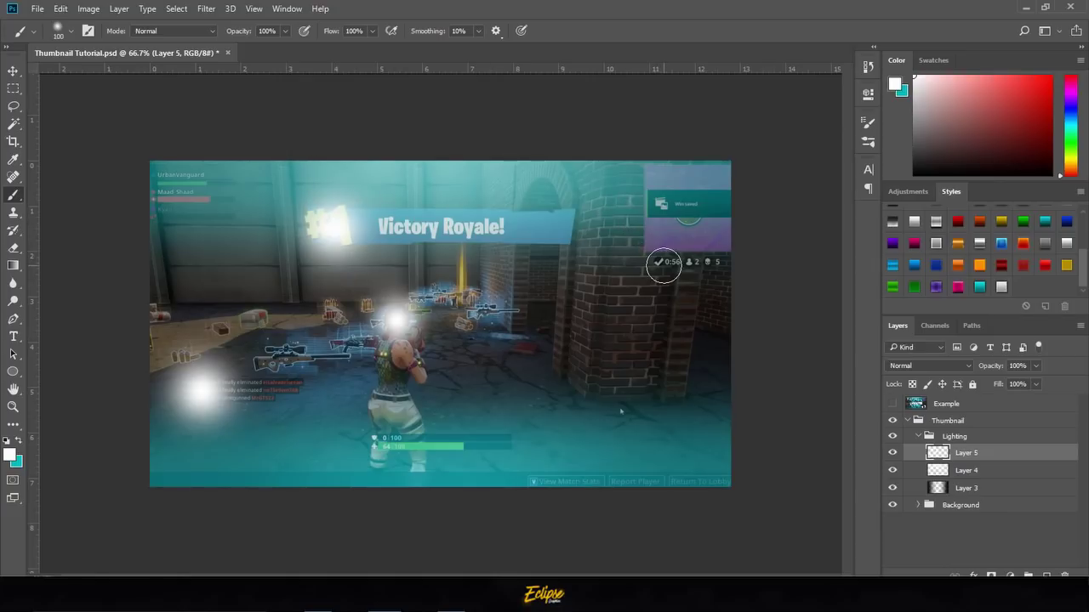
Dab smaller white spots of about 90 to 125 px over the player counter, the upper-left team names and the health bar.
key("bracketleft")
key("bracketleft")
key("bracketleft")
key("bracketleft")
left_click(683, 261)
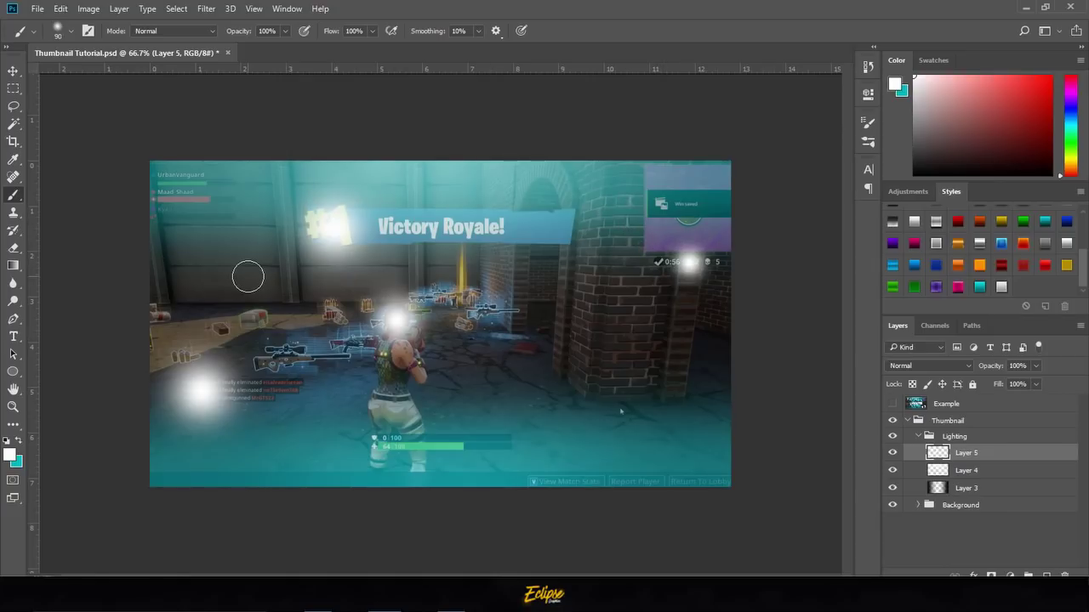
key("bracketright")
left_click(170, 184)
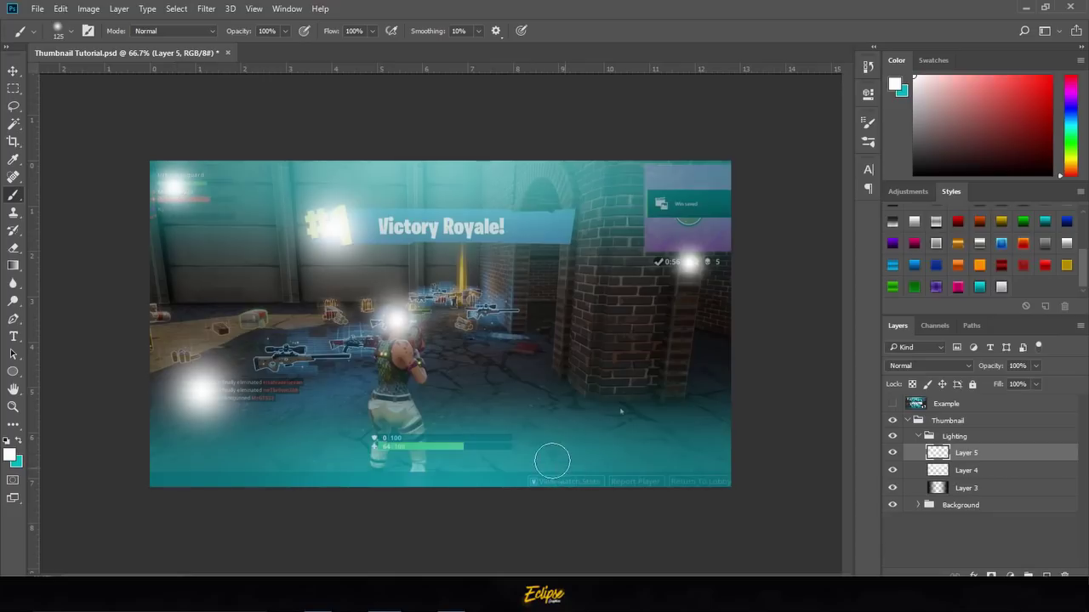
key("bracketleft")
left_click(388, 442)
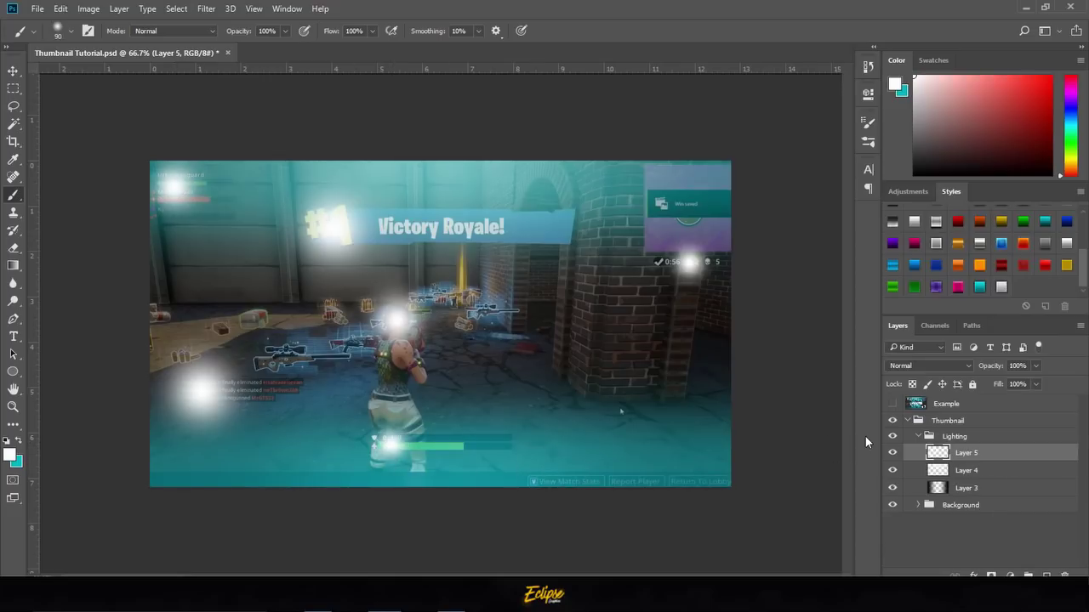
Set the white spots layer to Overlay at 75% opacity and toggle its visibility to compare the effect.
left_click(945, 367)
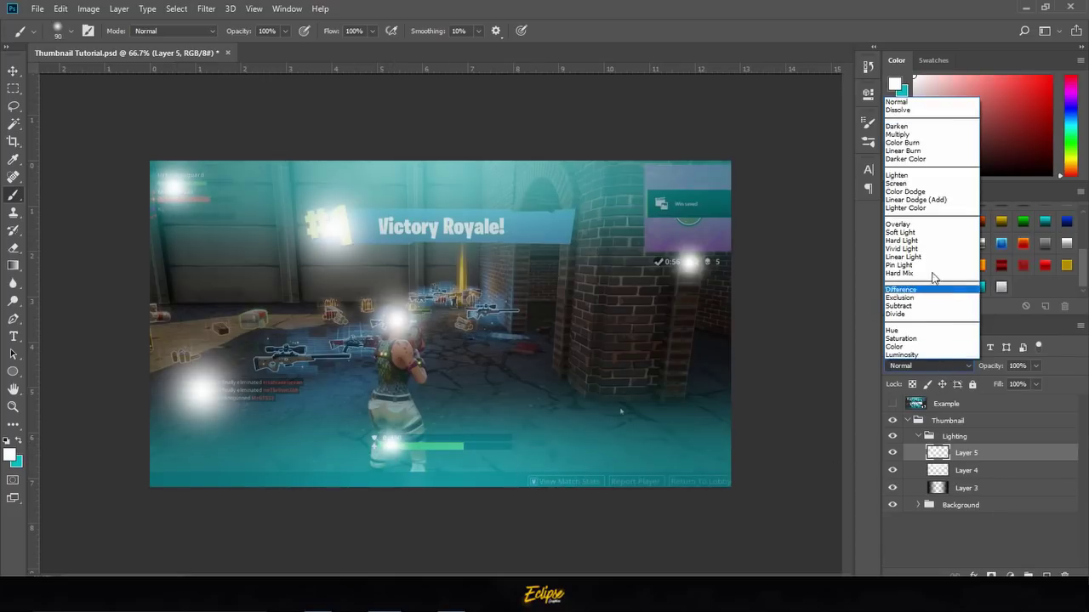
left_click(923, 220)
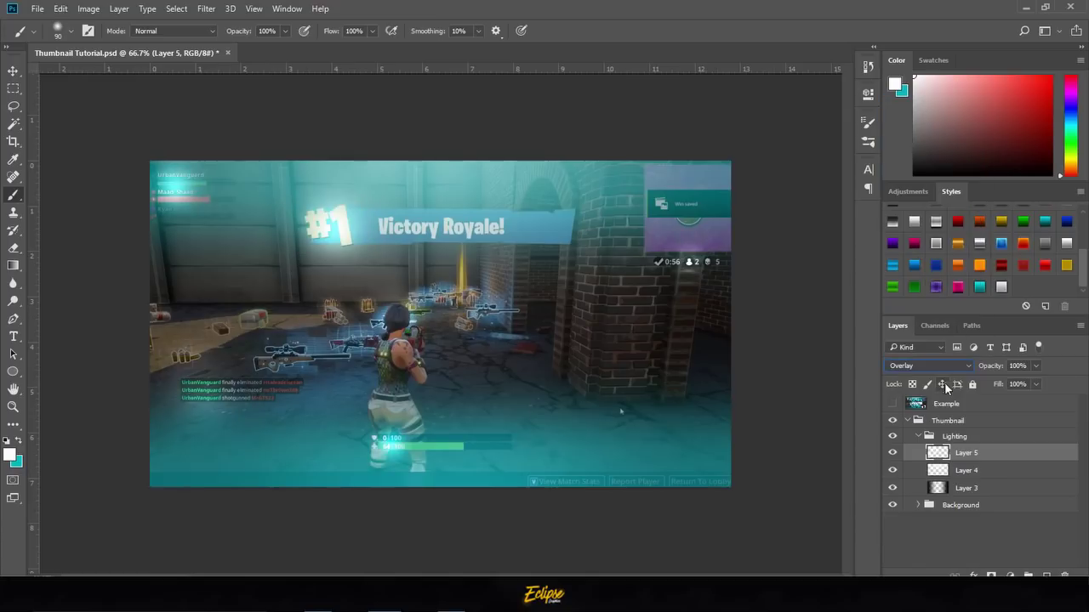
left_click(1017, 366)
type("75")
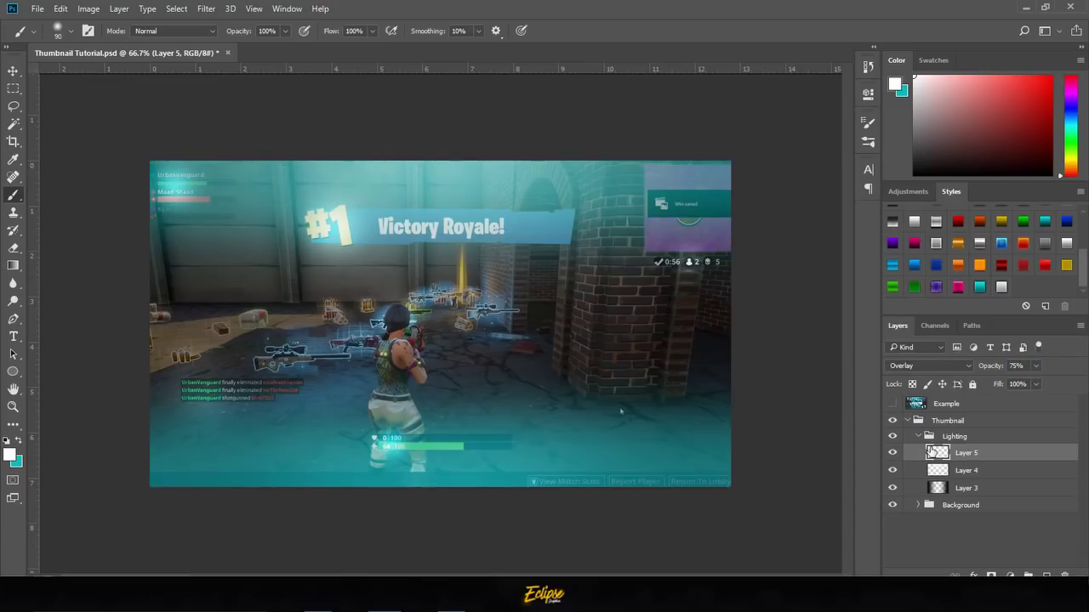
left_click(893, 453)
left_click(893, 455)
left_click(893, 453)
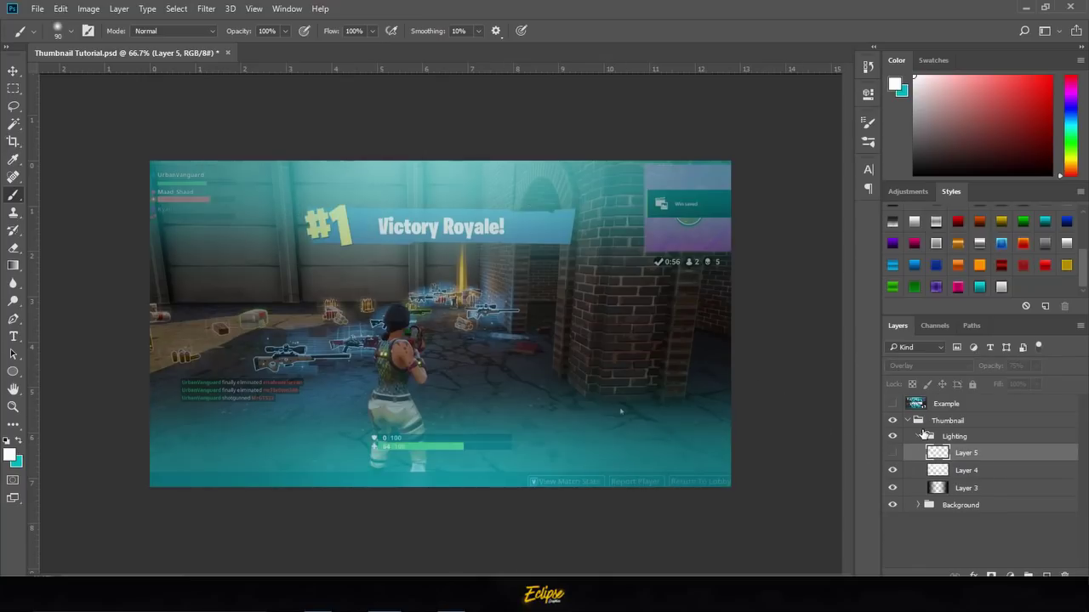
Collapse the Lighting group and save the document.
left_click(922, 436)
key("ctrl+s")
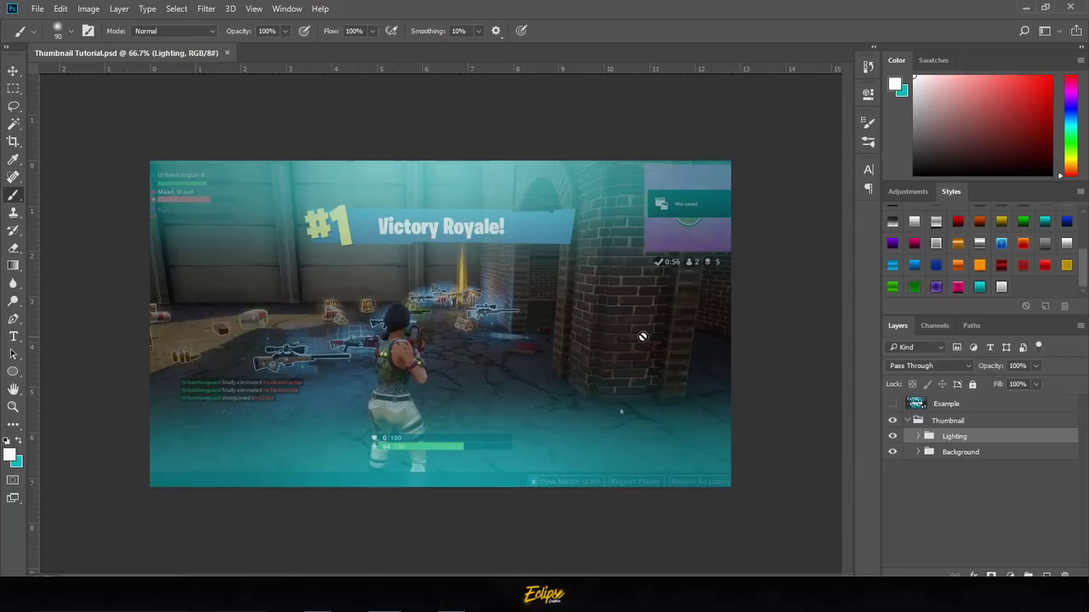
Add the centred white text line "18 KILL" over the character, in Burbank Big Condensed Bold at 72 pt.
key("t")
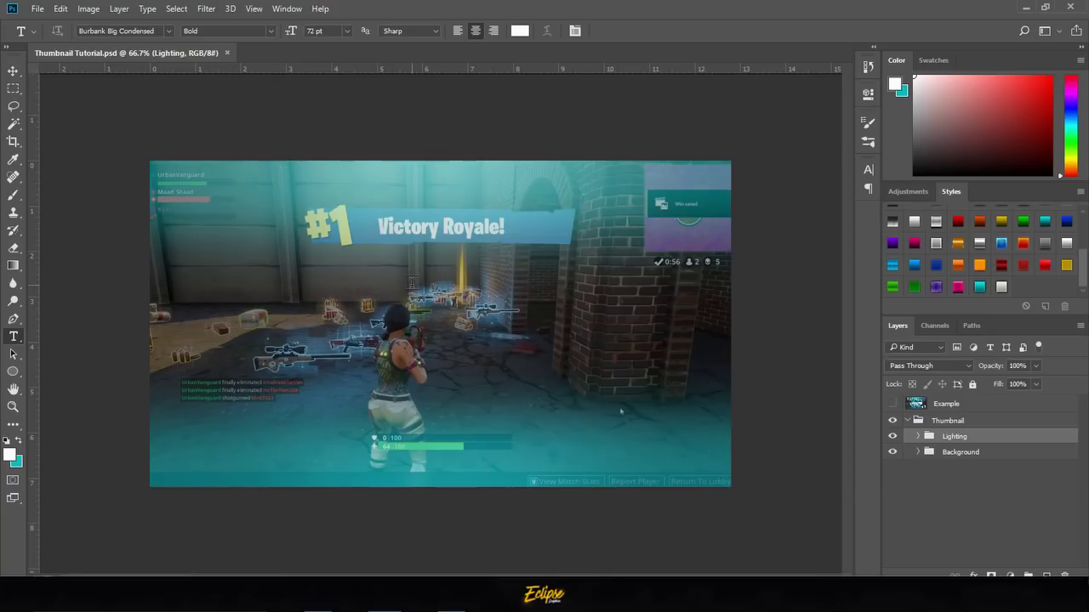
left_click(95, 30)
left_click(439, 311)
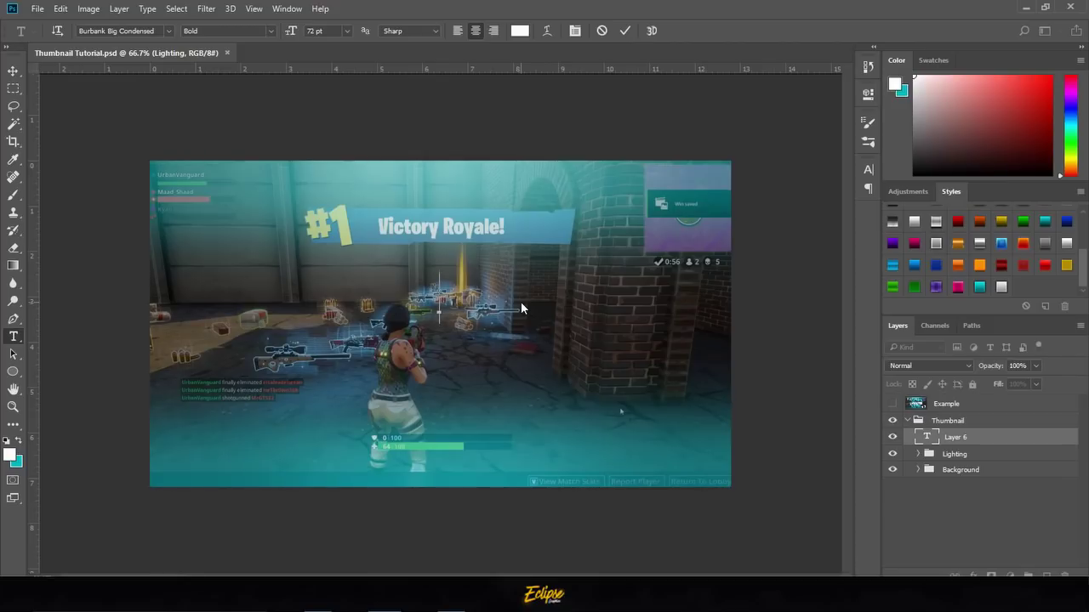
type("18")
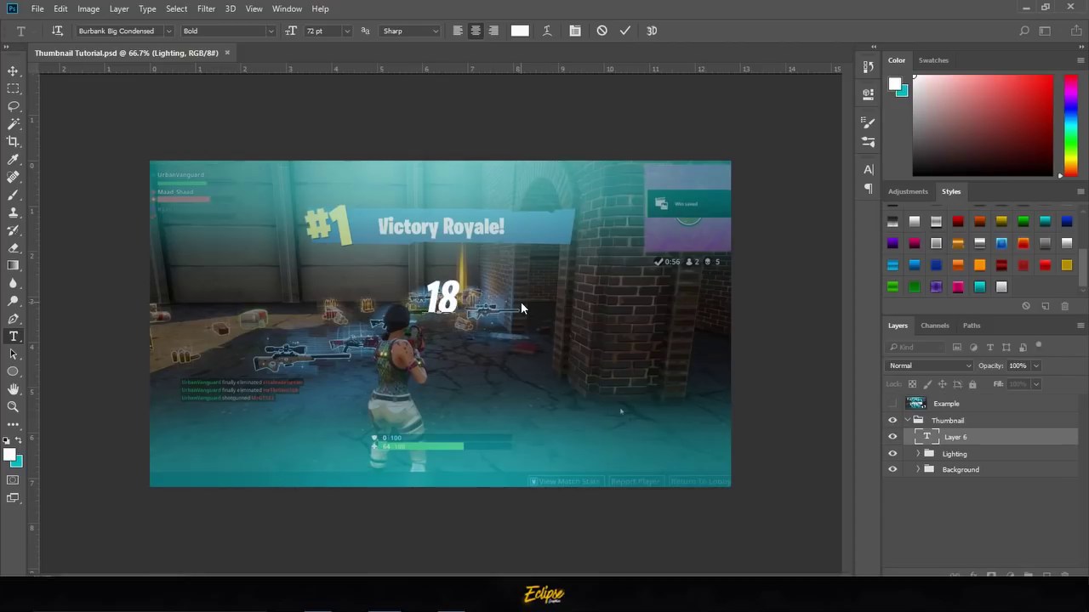
type(" K")
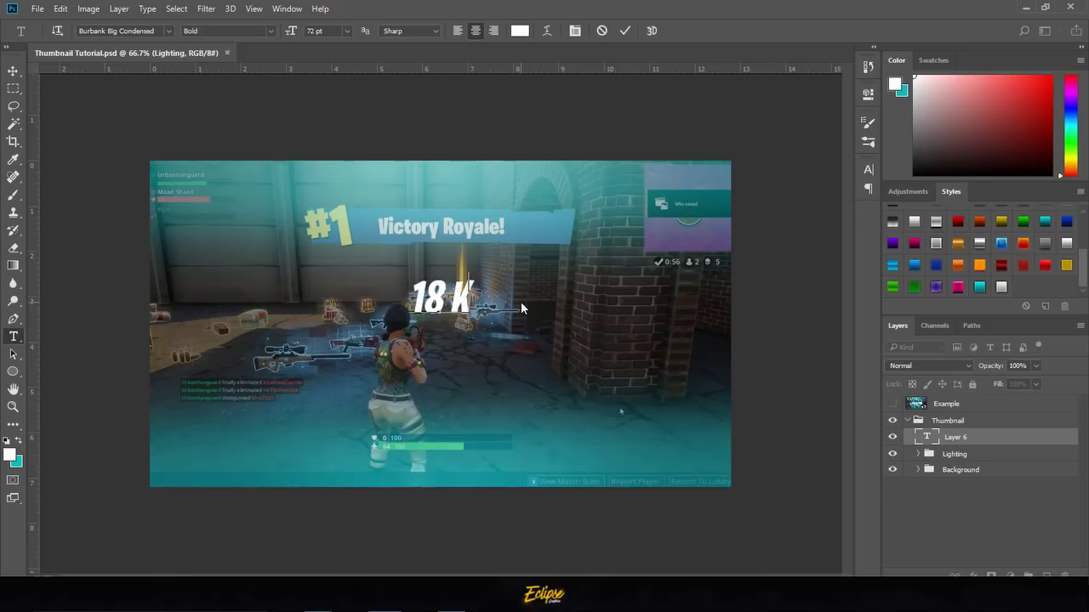
type("ILL")
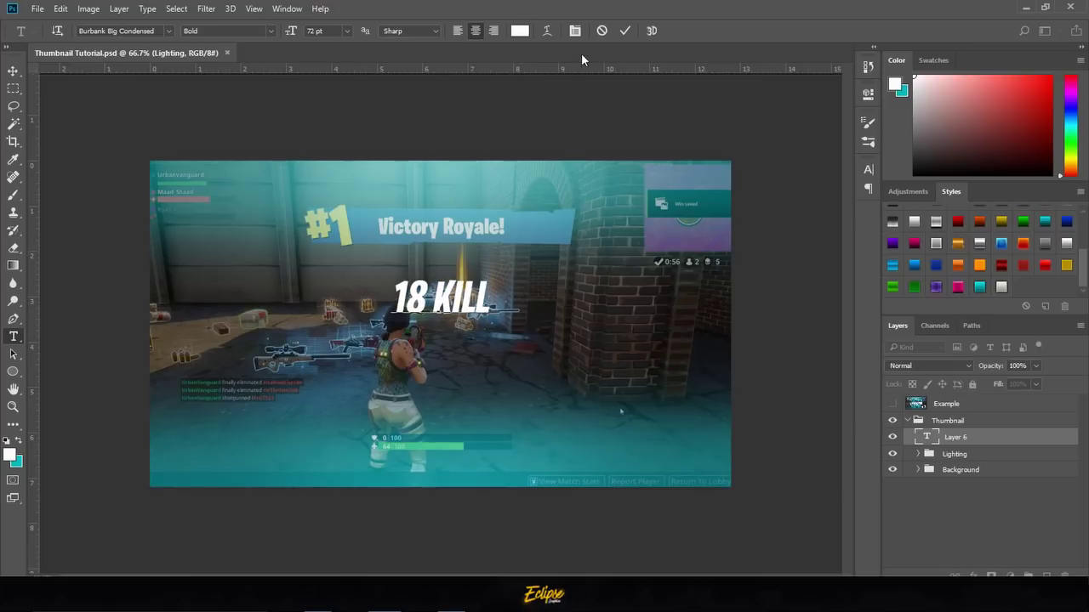
left_click(625, 31)
Duplicate the 18 KILL text layer and move the copy straight down to form a second line.
key("ctrl+j")
key("v")
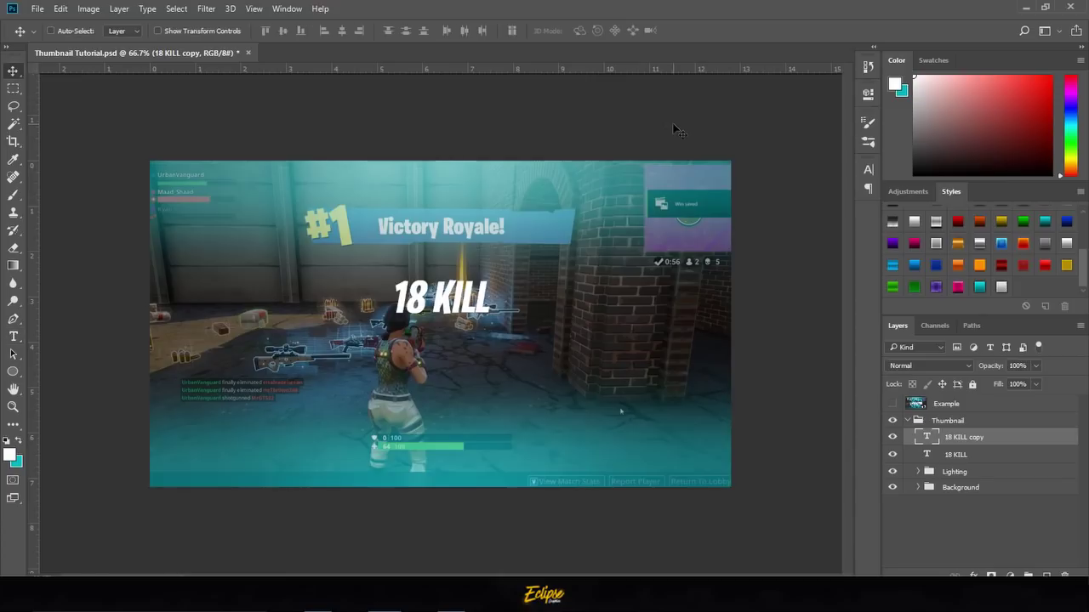
key("shift+Down")
key("shift+Down")
key("shift+Down")
key("shift+Down")
key("shift+Down")
key("shift+Down")
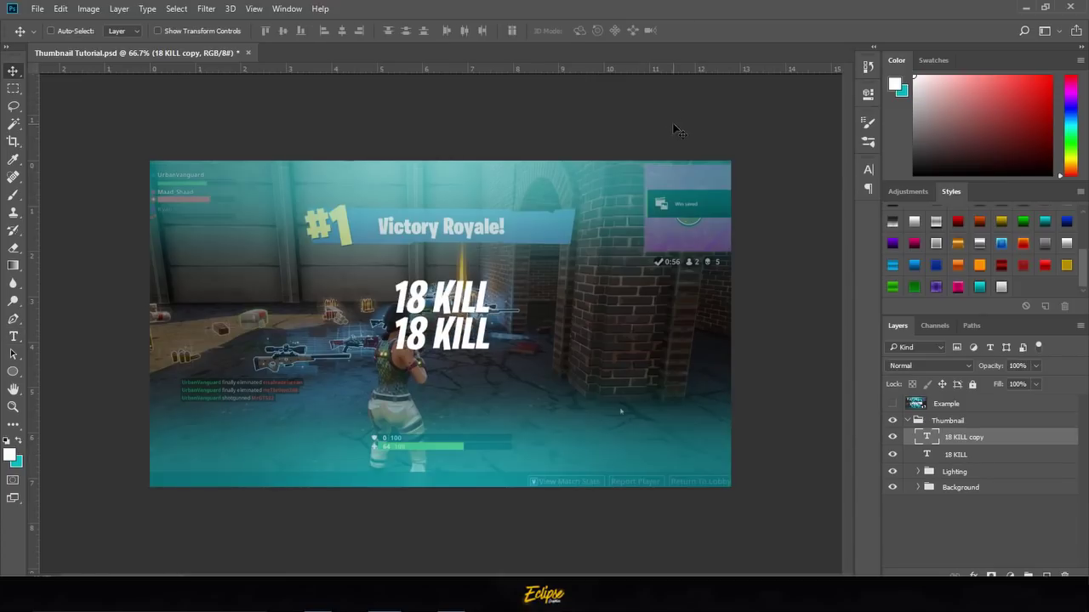
Replace the wording of the lower text copy with "SOLO SQUAD".
key("t")
triple_click(369, 335)
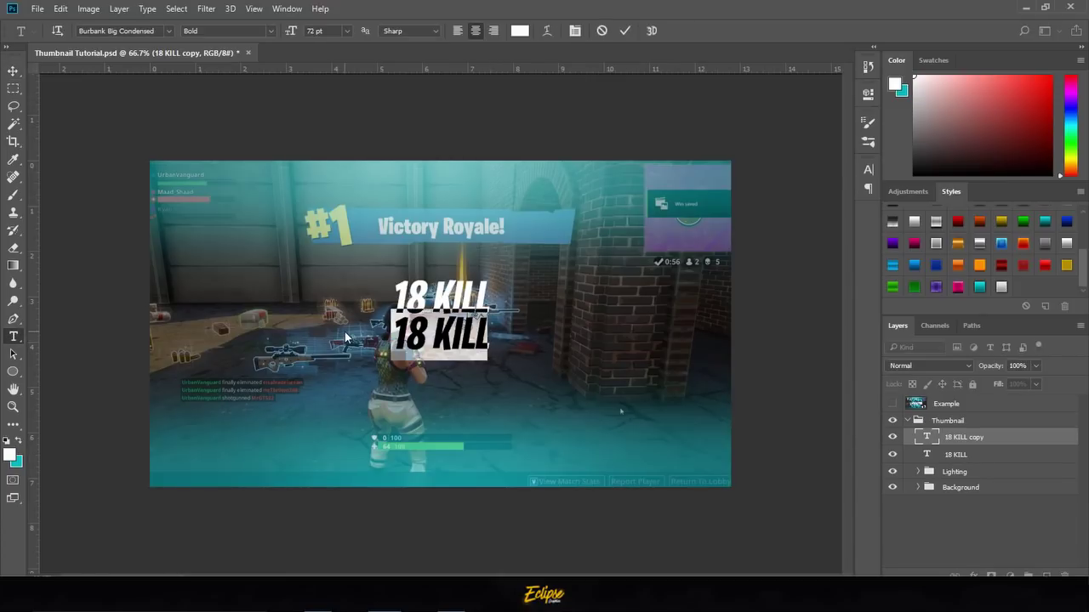
type("SOLO S")
type("QUAD")
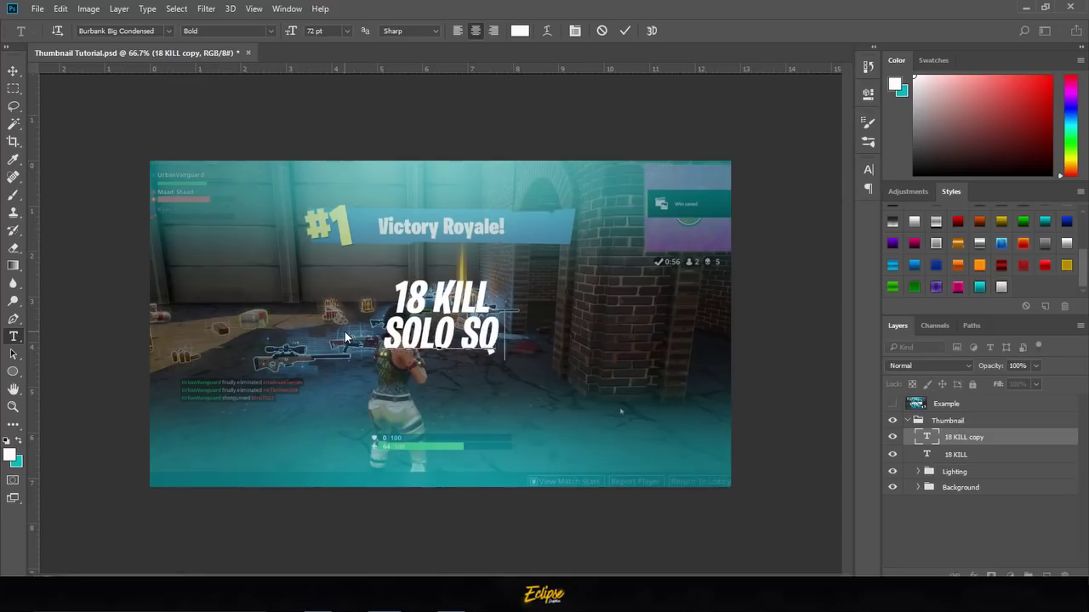
key("ctrl+Return")
Duplicate the SOLO SQUAD text layer and move the copy straight down to form a third line.
key("ctrl+j")
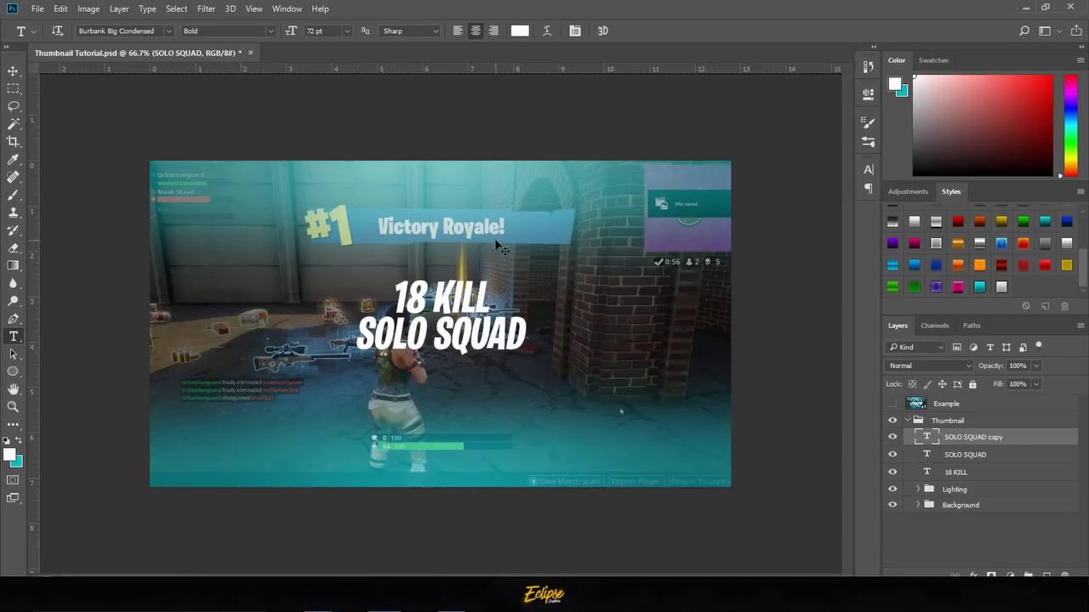
key("v")
key("shift+Down")
key("shift+Down")
key("shift+Down")
key("shift+Down")
key("shift+Down")
key("shift+Down")
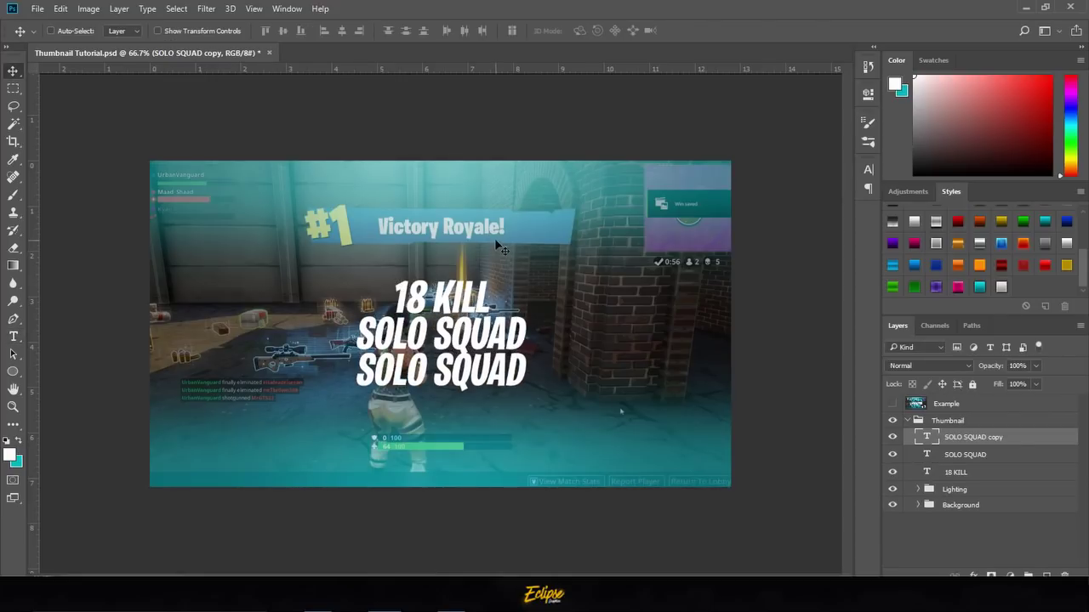
Replace the wording of the third text line with "VICTORY".
key("t")
left_click_drag(521, 378, 301, 363)
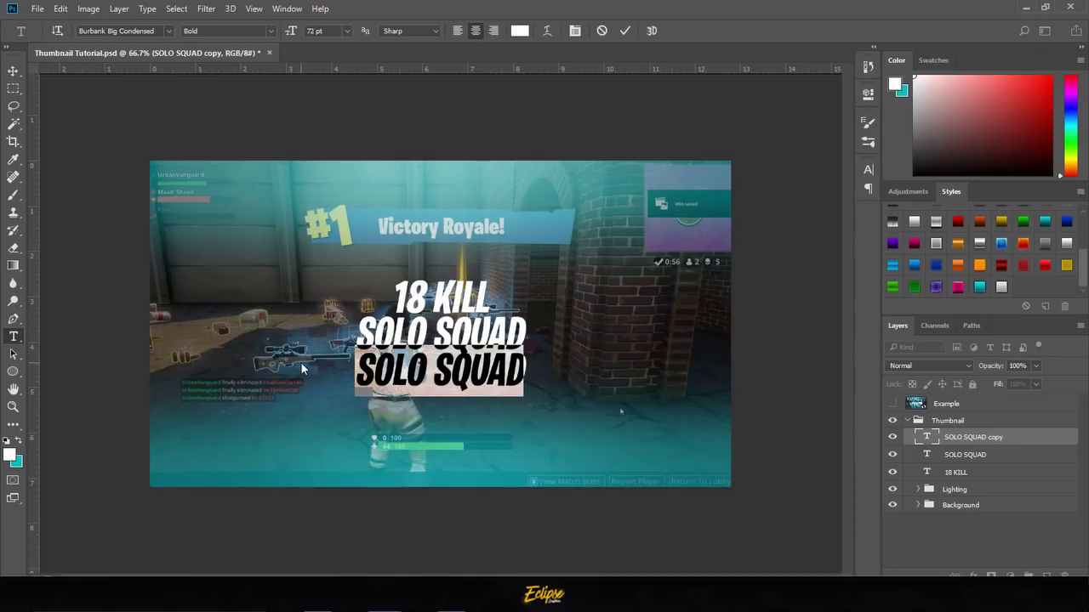
type("VICTORY")
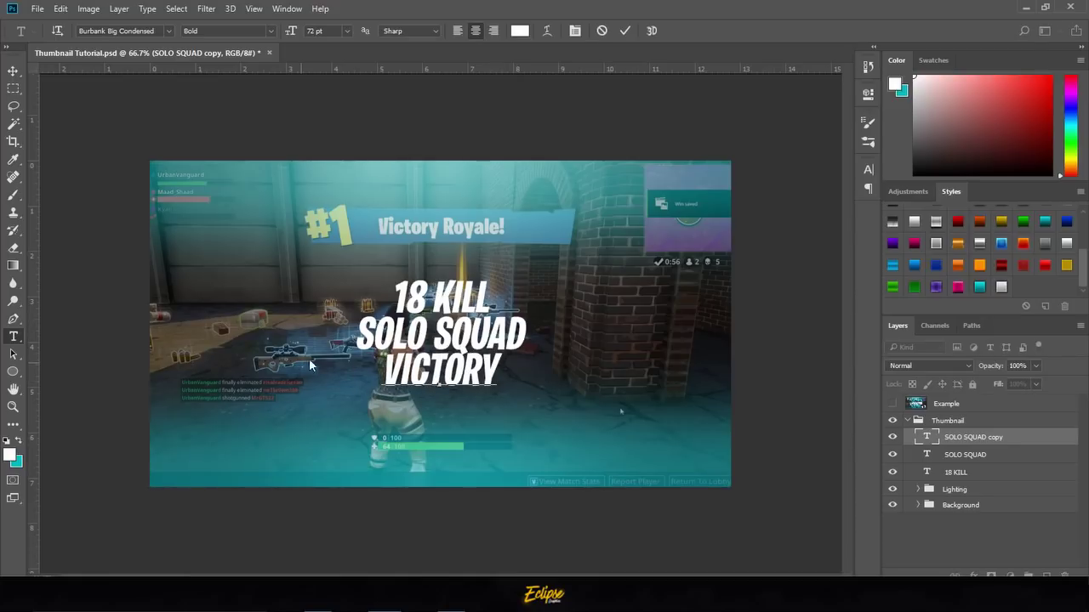
left_click(624, 31)
Nudge the VICTORY line up slightly toward SOLO SQUAD.
key("v")
key("Up")
key("Up")
key("Up")
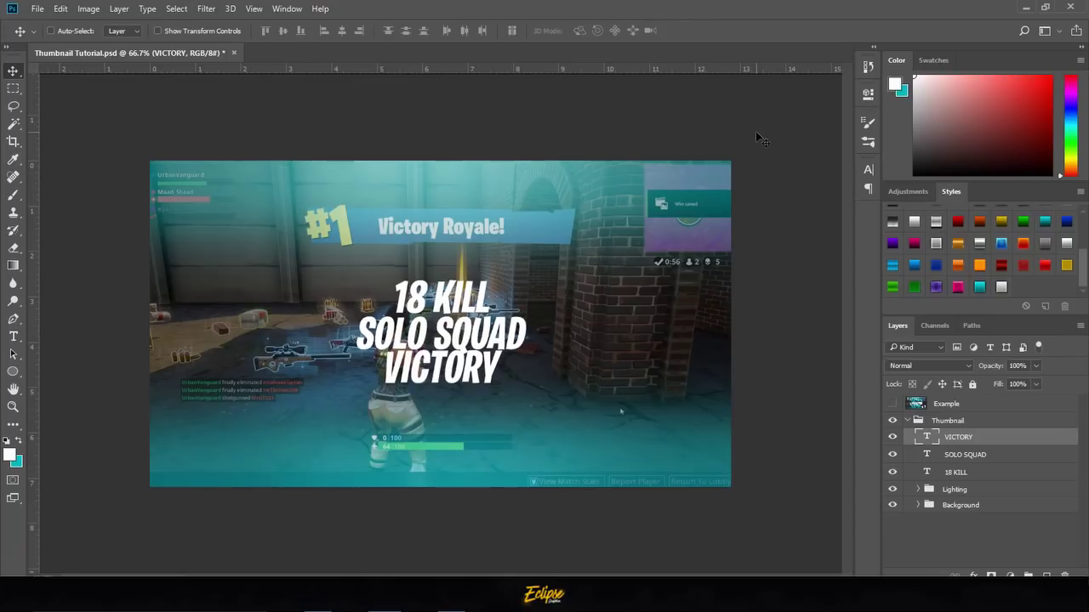
Try nudging the 18 KILL line down toward SOLO SQUAD, then return it to its previous position.
left_click(981, 472)
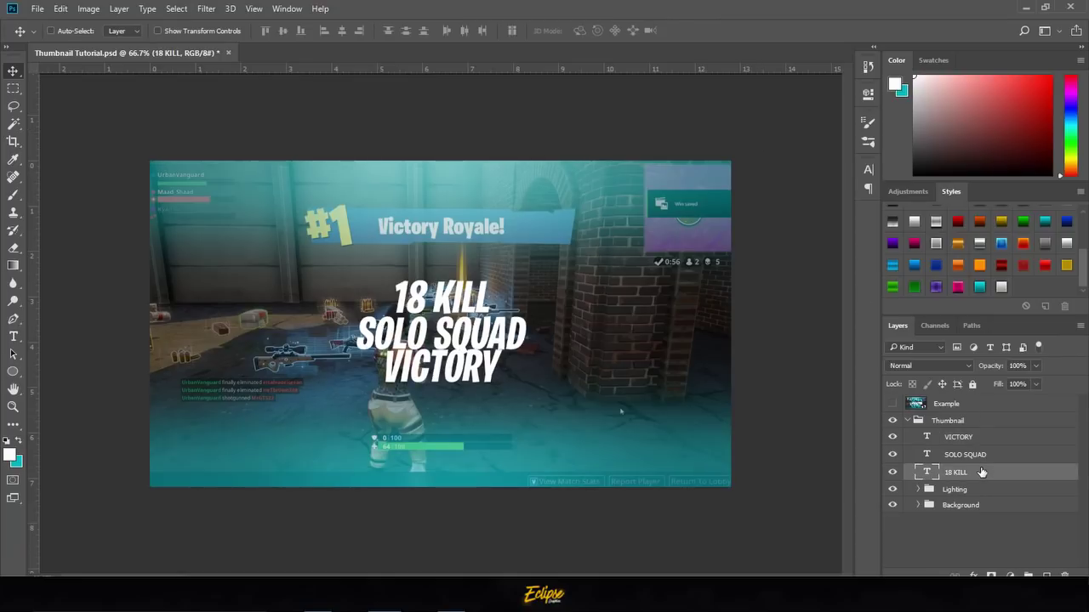
key("Down")
key("Down")
key("Down")
key("Down")
key("Down")
key("Down")
key("Down")
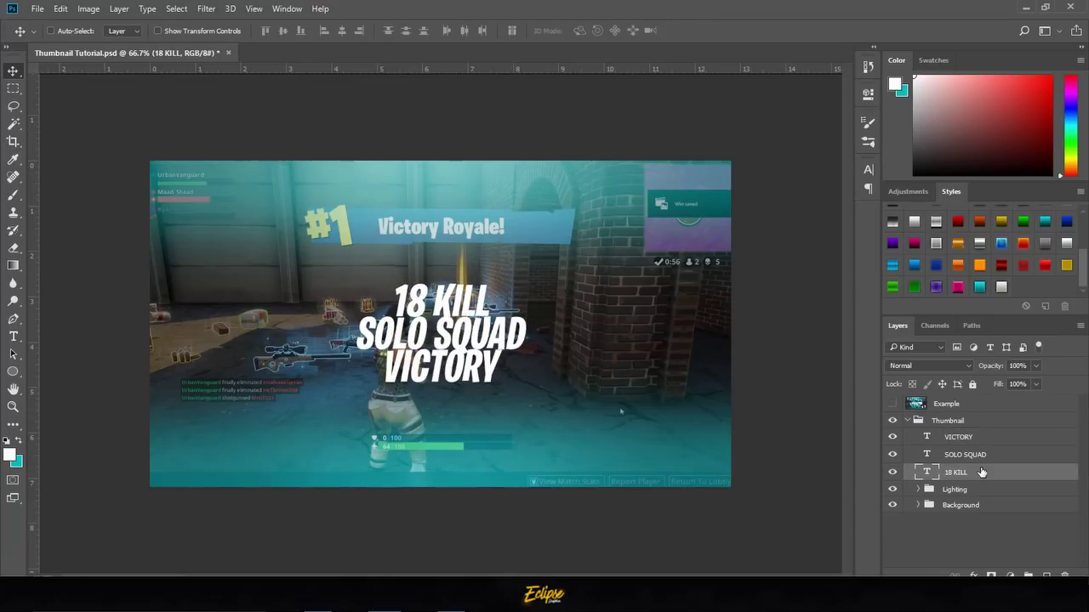
key("Down")
key("Down")
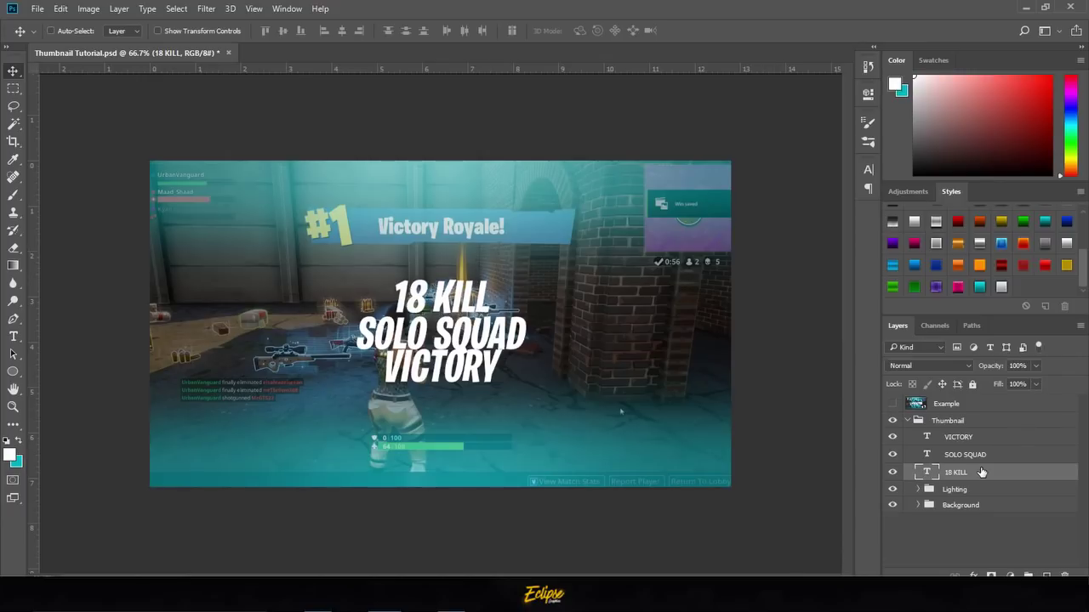
Nudge the VICTORY line back down to its earlier spacing below SOLO SQUAD.
left_click(960, 438)
key("Down")
key("Down")
key("Down")
key("Down")
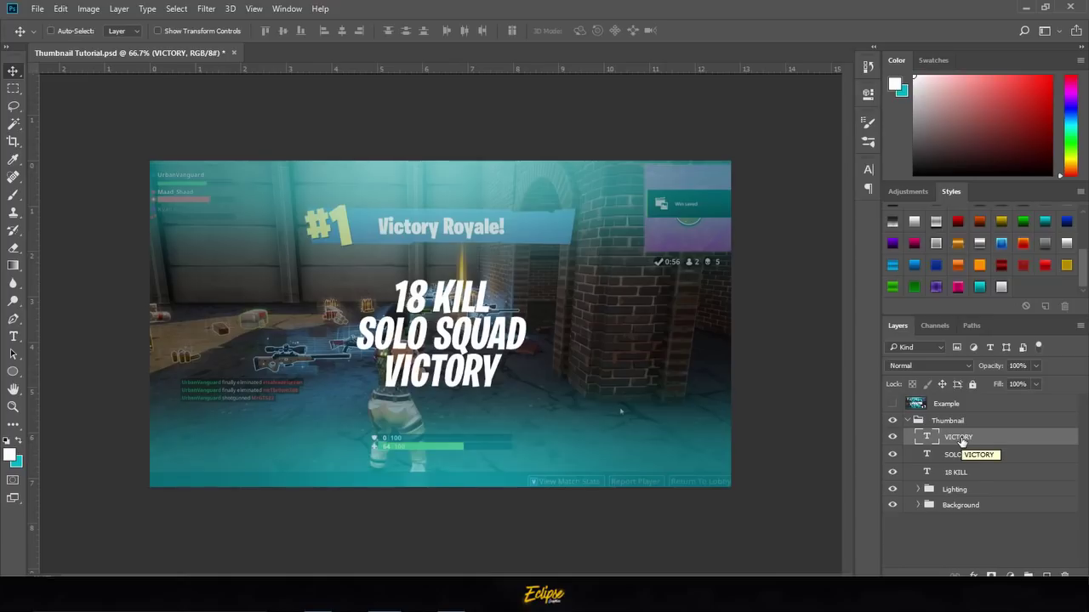
Review the character settings of the VICTORY text.
left_click(866, 169)
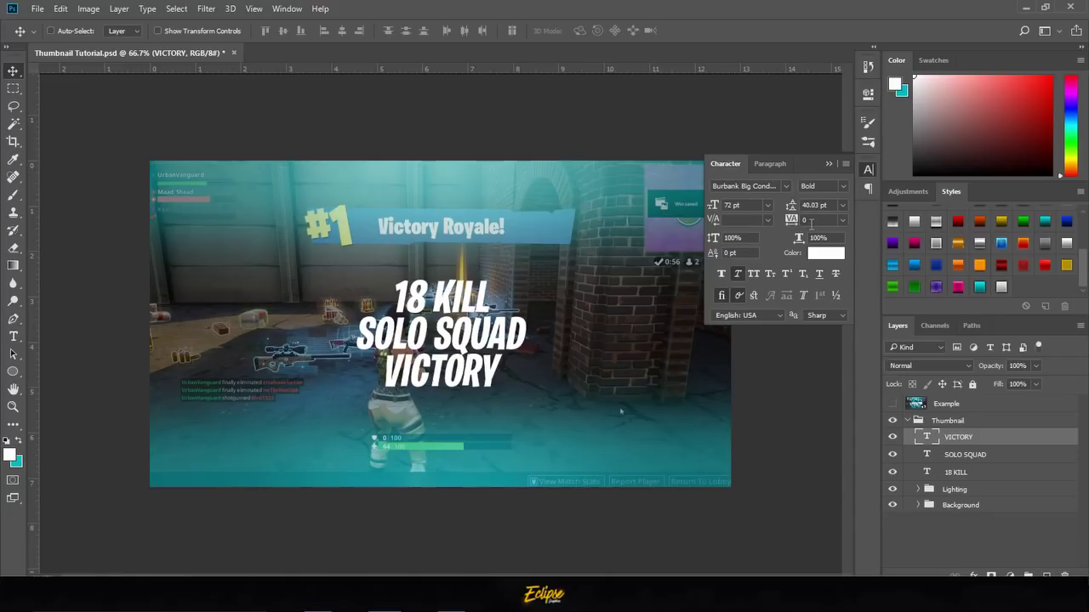
left_click(827, 165)
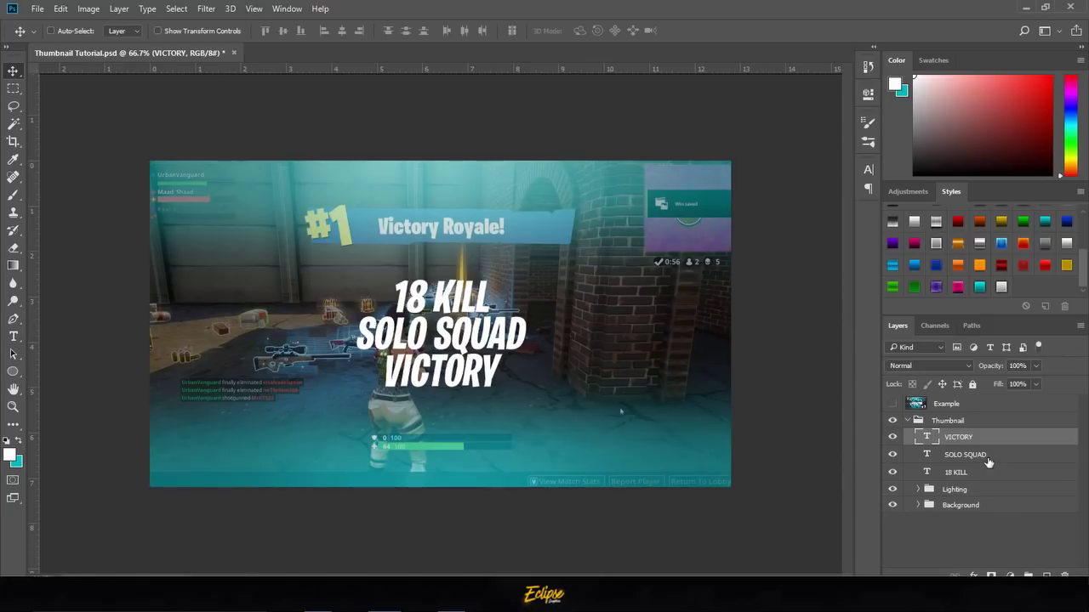
Apply the teal gradient layer style to the VICTORY and 18 KILL text layers and collapse their effects lists.
left_click(979, 289)
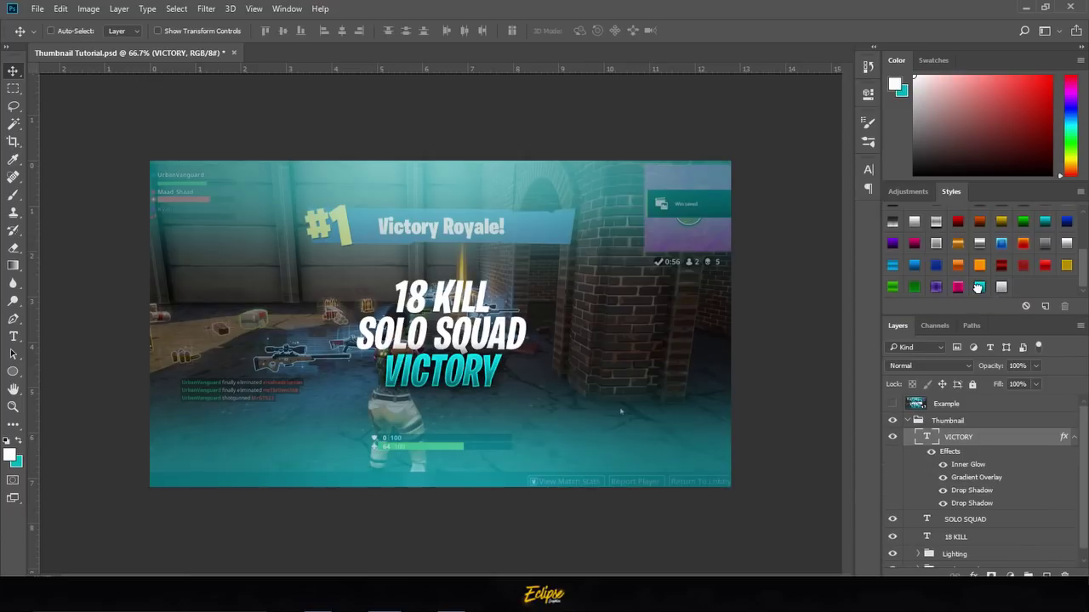
left_click(1075, 439)
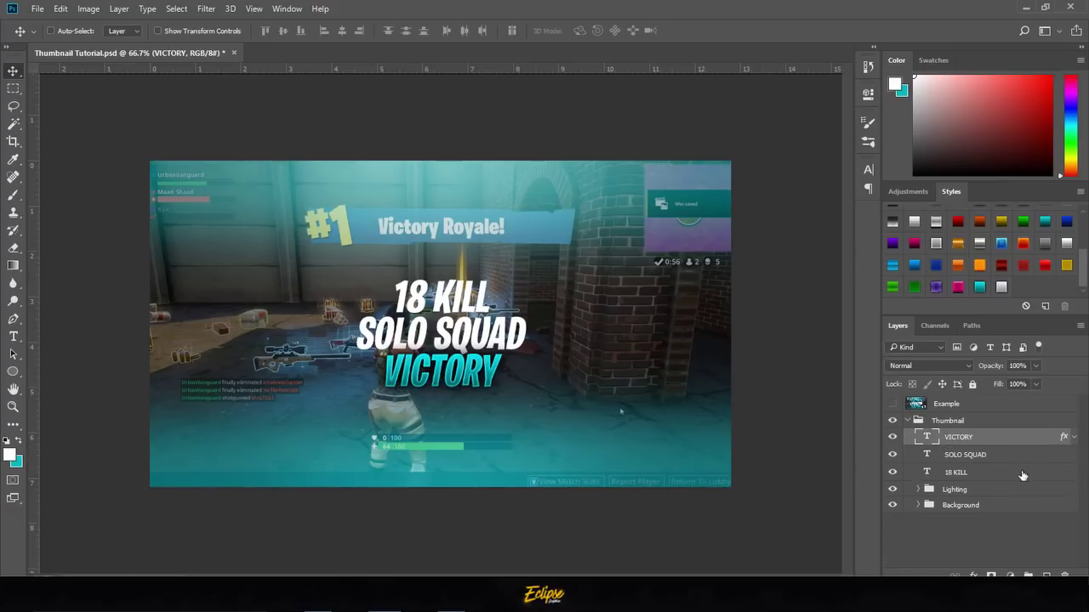
left_click(1022, 474)
left_click(979, 290)
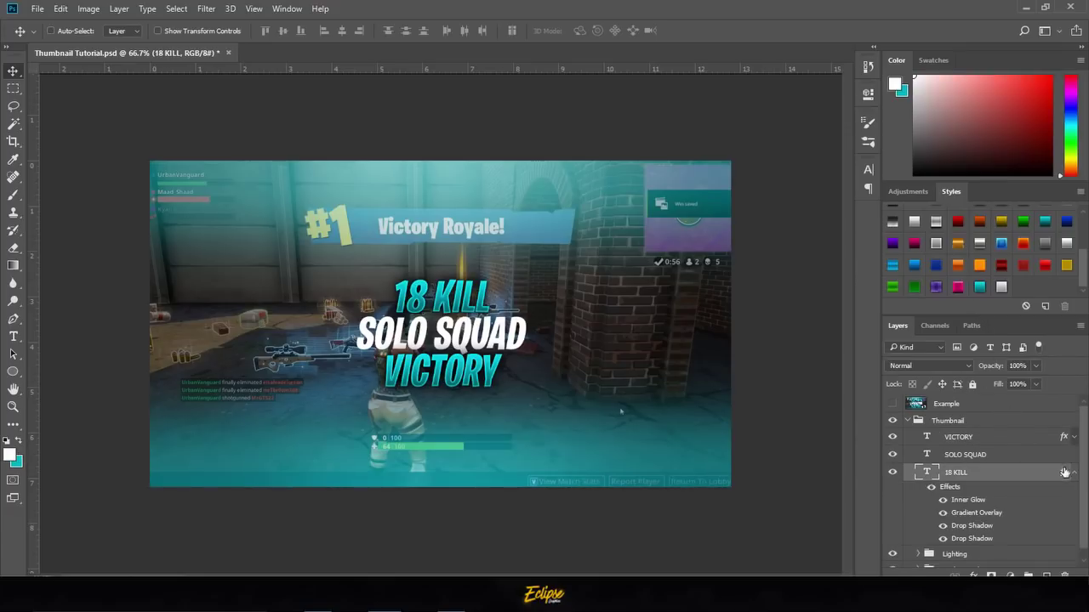
left_click(1074, 472)
Apply the light grey gradient layer style to the SOLO SQUAD text layer and collapse its effects list.
left_click(1025, 454)
left_click(1002, 287)
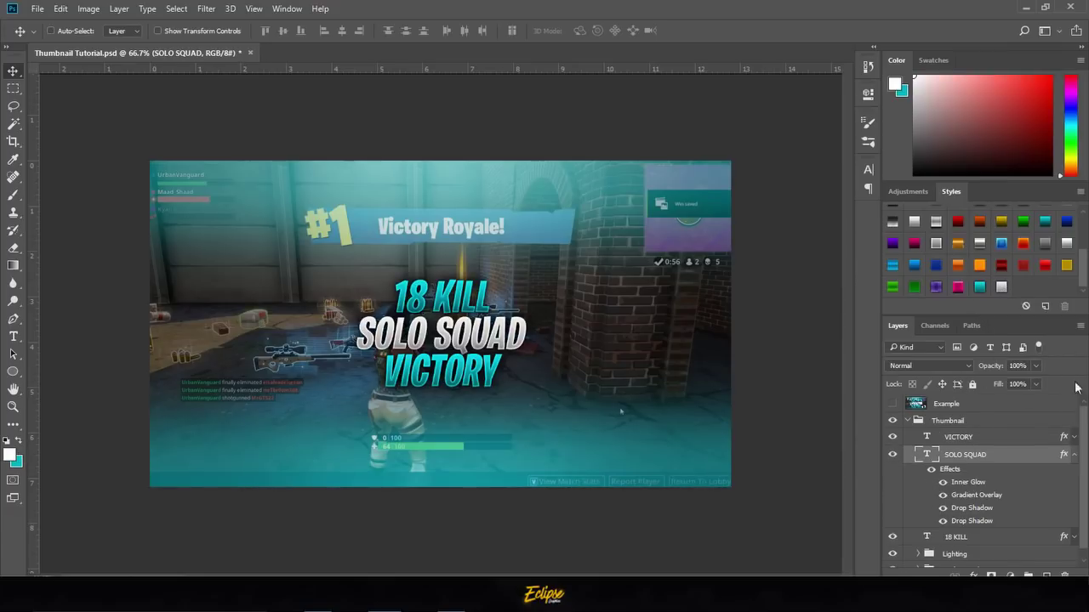
left_click(1075, 456)
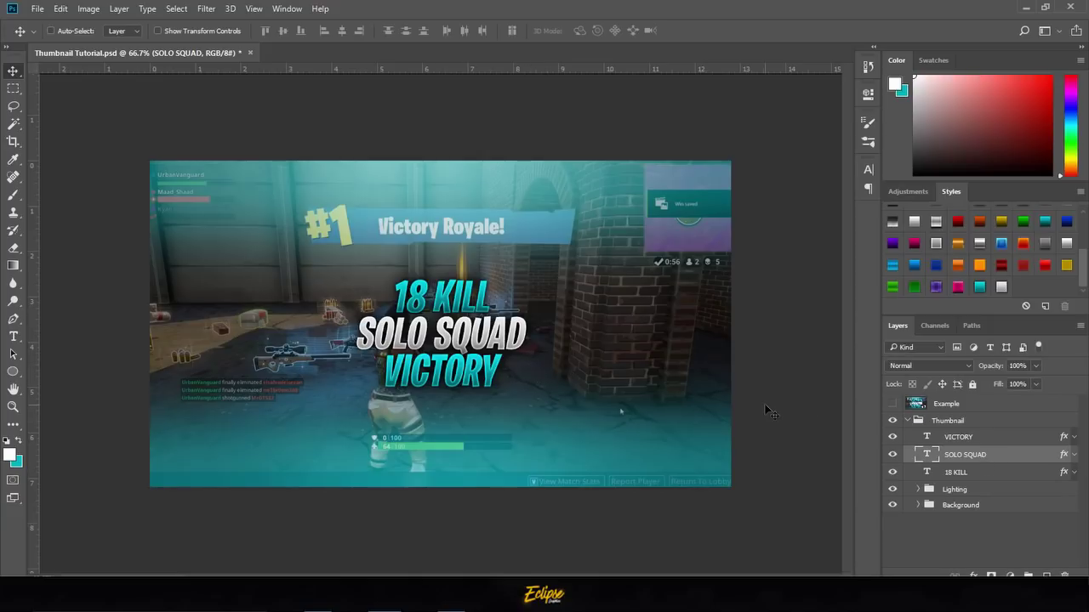
Tighten the line spacing by nudging 18 KILL down and VICTORY up, ordering the layers 18 KILL, SOLO SQUAD, VICTORY.
left_click(989, 472)
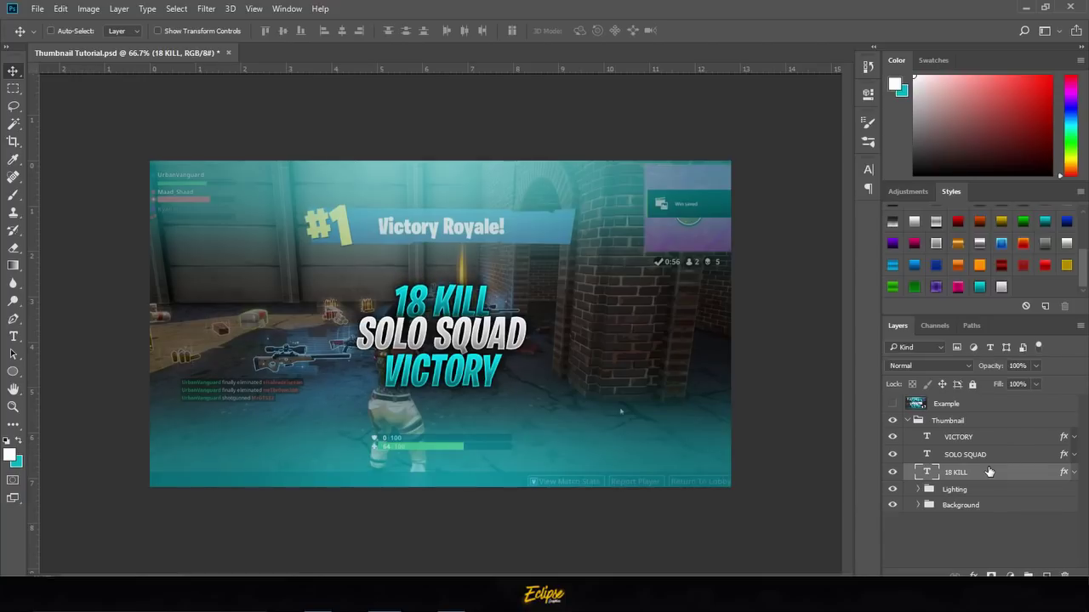
left_click_drag(989, 473, 990, 448)
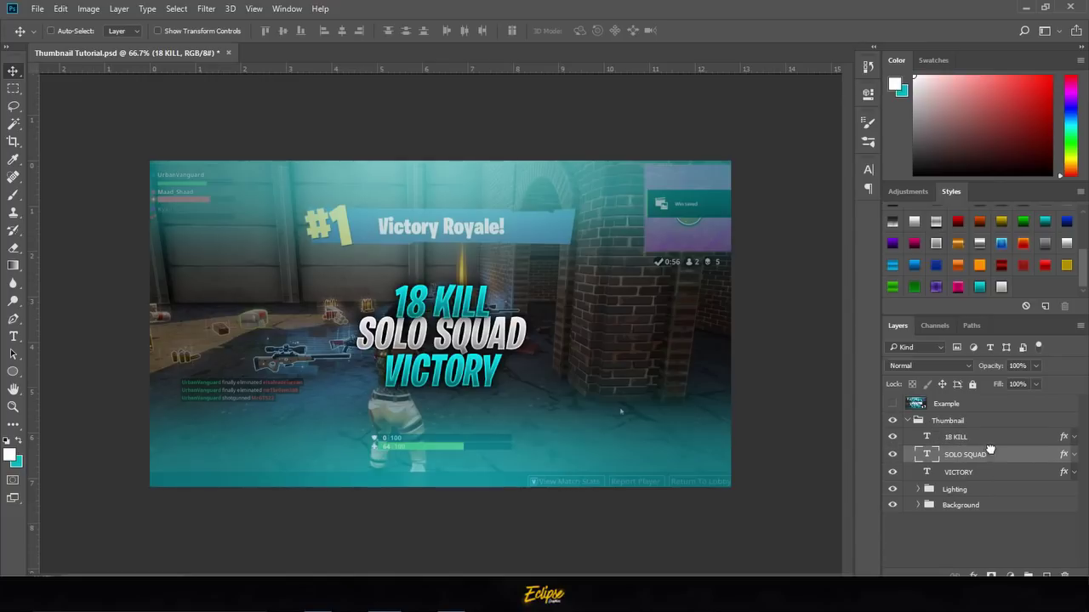
left_click(982, 438)
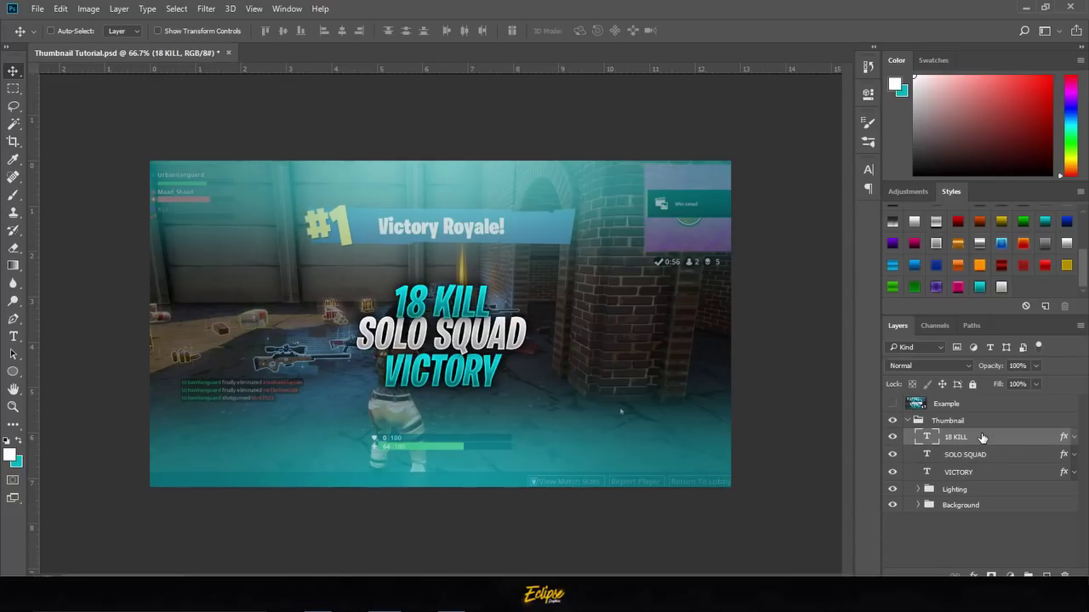
left_click(969, 477)
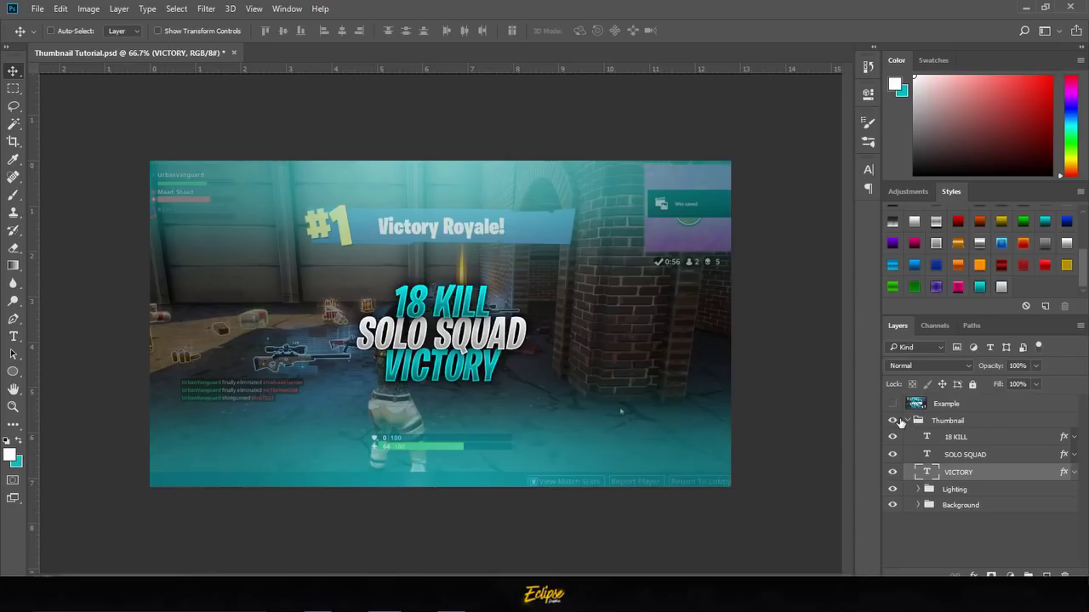
Group the three text layers and name the group "Text".
left_click(957, 437, "shift")
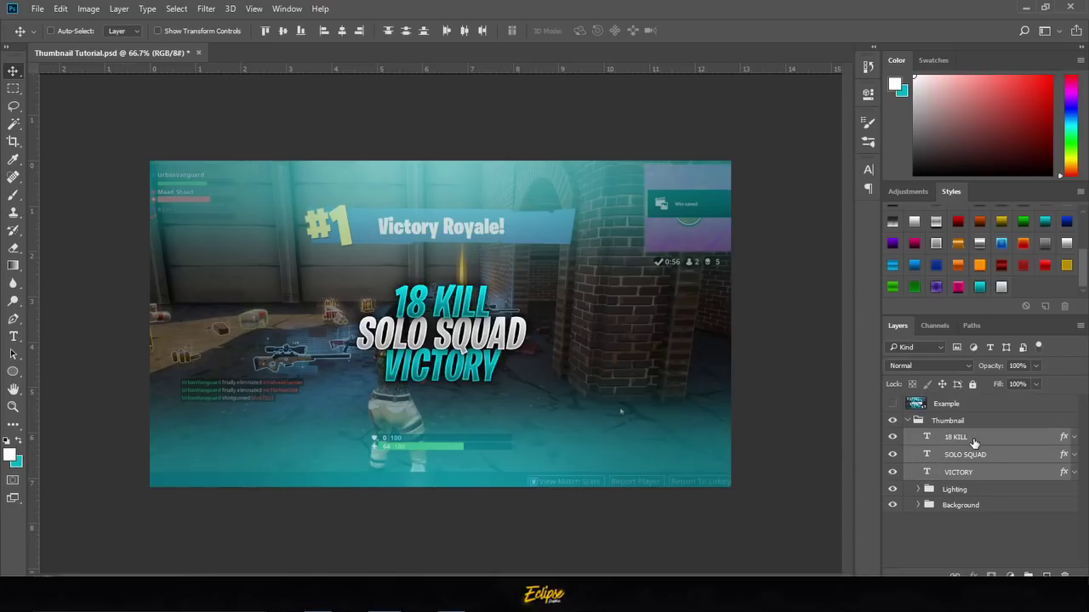
key("ctrl+g")
double_click(955, 436)
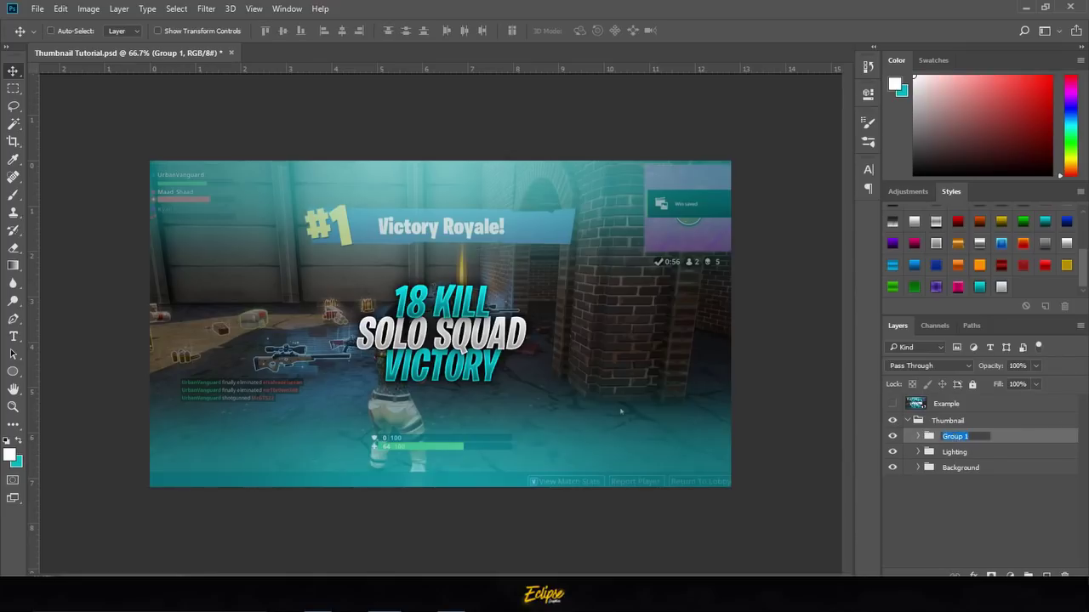
type("Text")
key("Return")
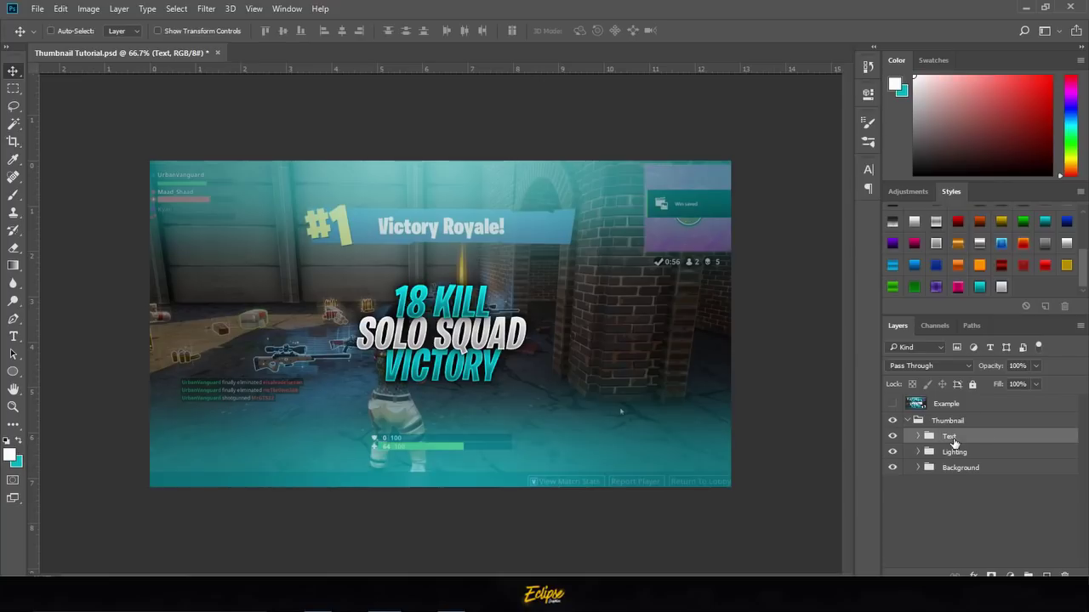
Scale the Text group up to about 203% around its centre and skew it vertically by about -4.7°.
key("ctrl+t")
left_click_drag(527, 282, 652, 251)
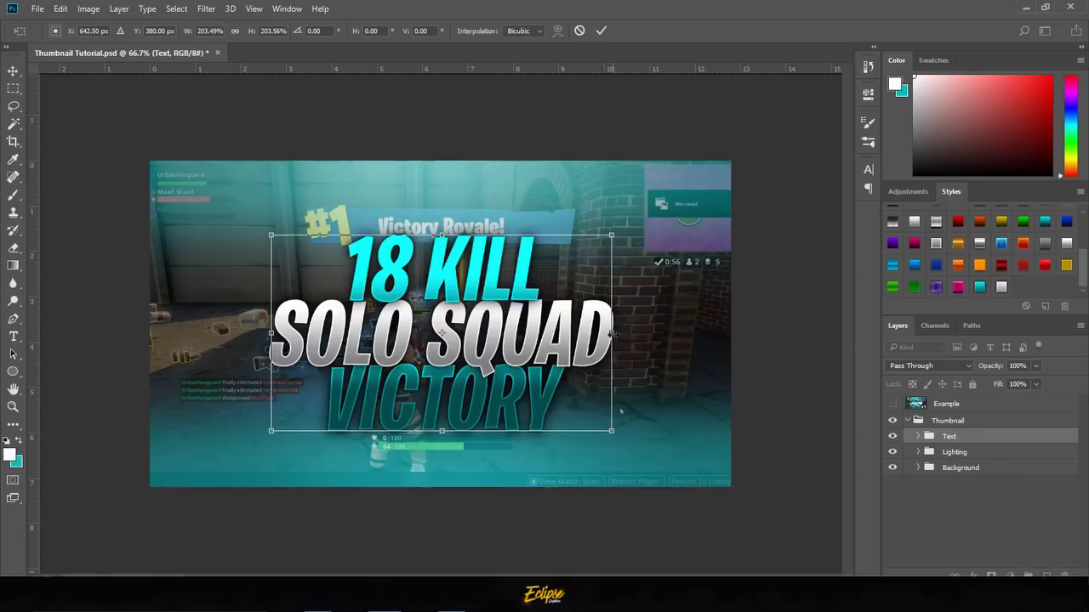
left_click_drag(614, 334, 614, 307)
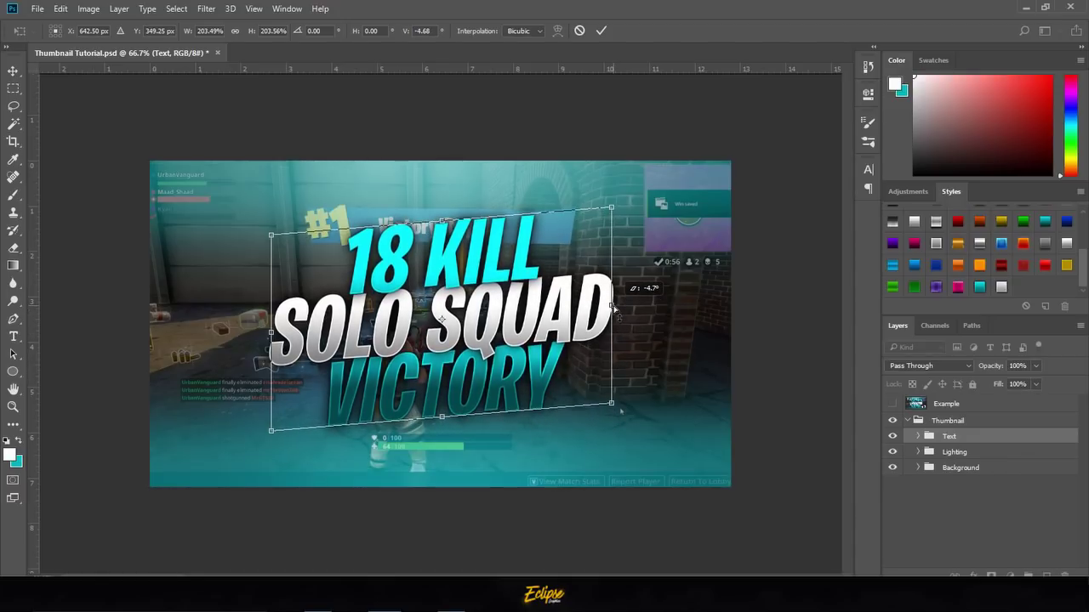
key("Return")
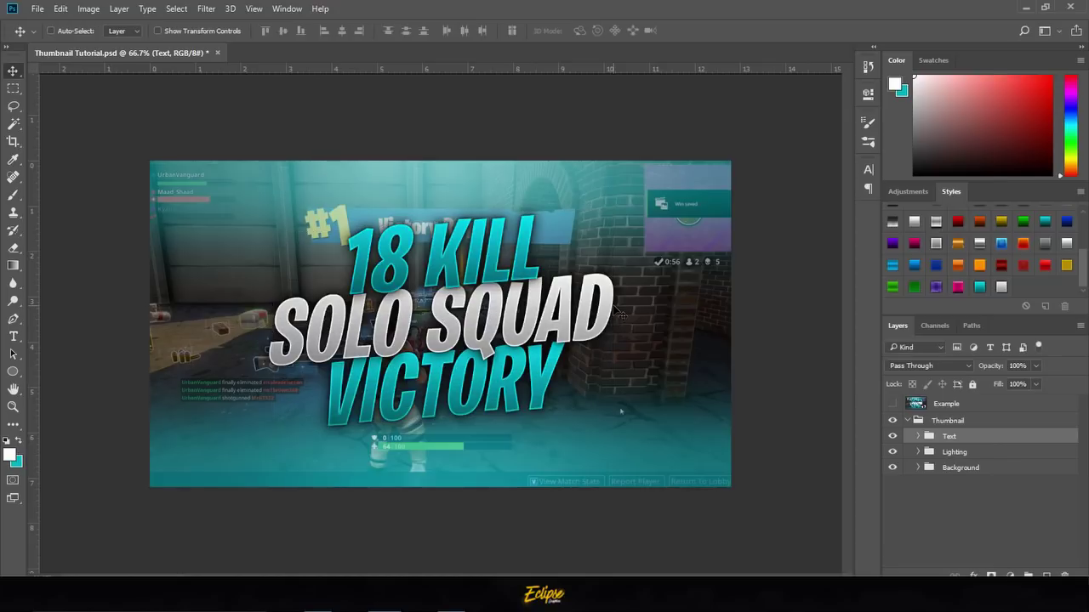
Compare the current thumbnail with the Example layer by toggling that layer's visibility.
left_click(892, 404)
left_click(891, 405)
left_click(892, 405)
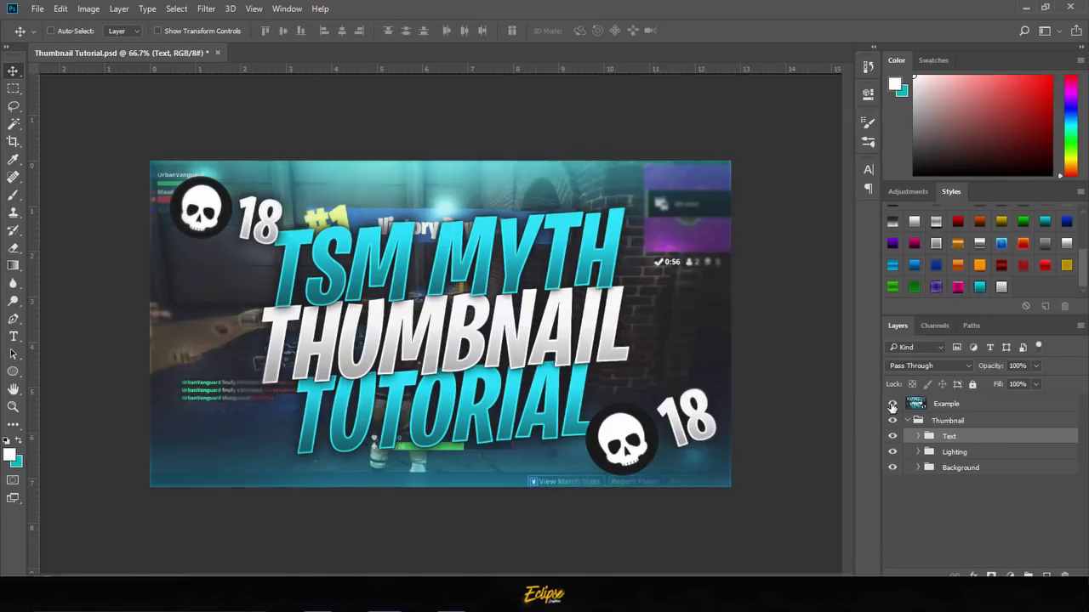
left_click(892, 405)
left_click(891, 405)
left_click(892, 405)
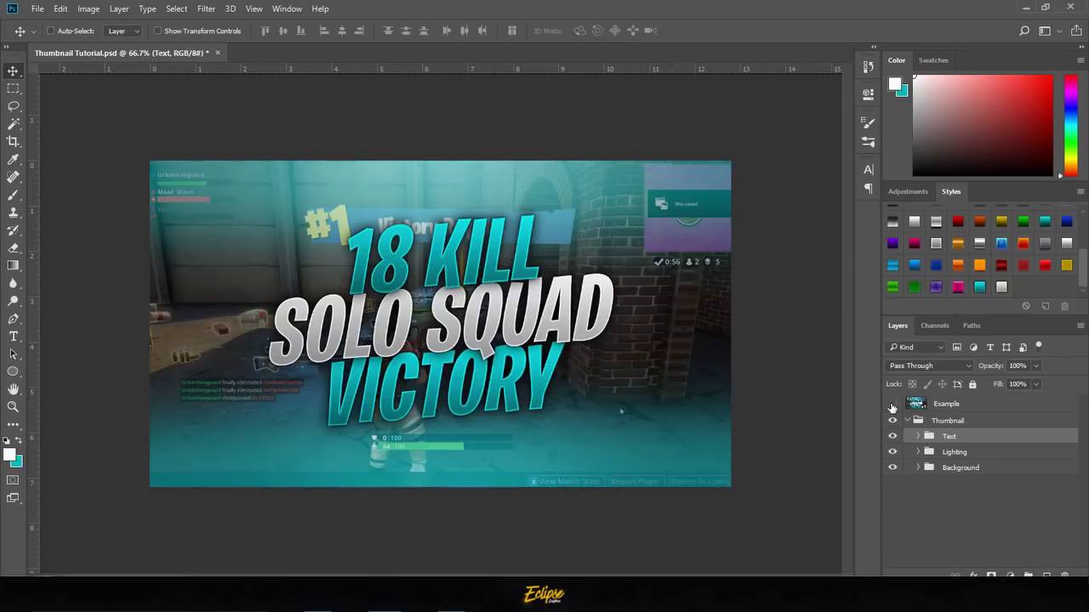
Scale the Text group up to about 110% around its centre and skew its right side slightly further upward.
key("ctrl+t")
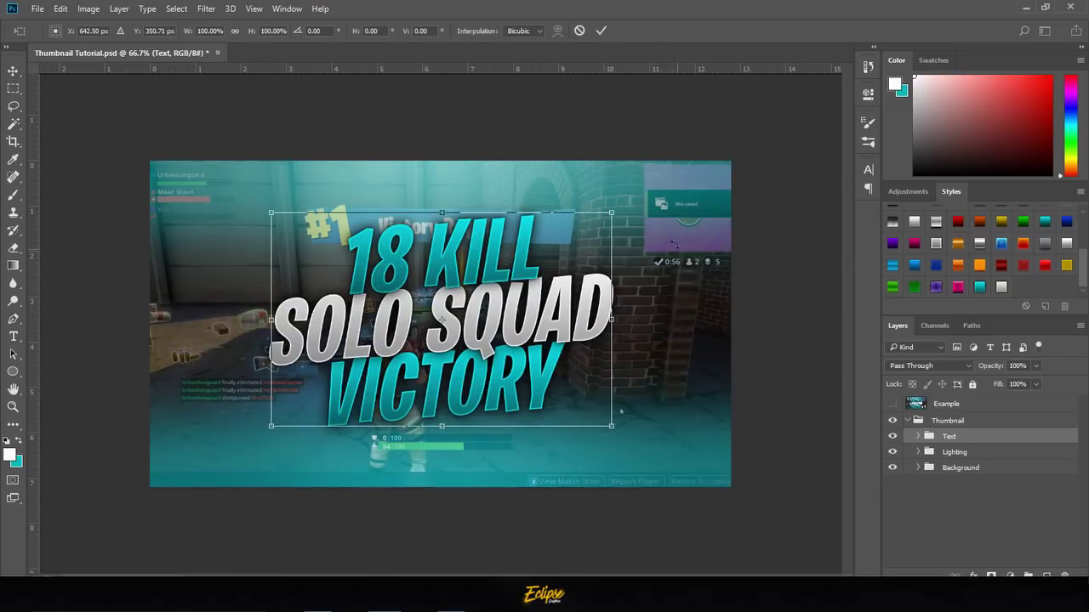
left_click_drag(620, 214, 639, 208)
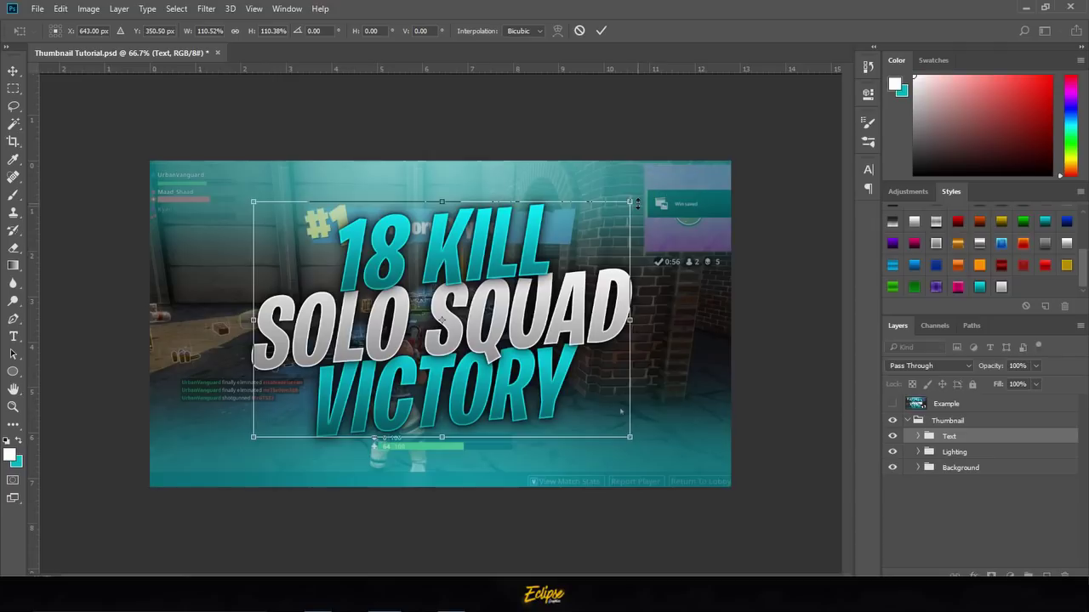
key("Return")
key("ctrl+t")
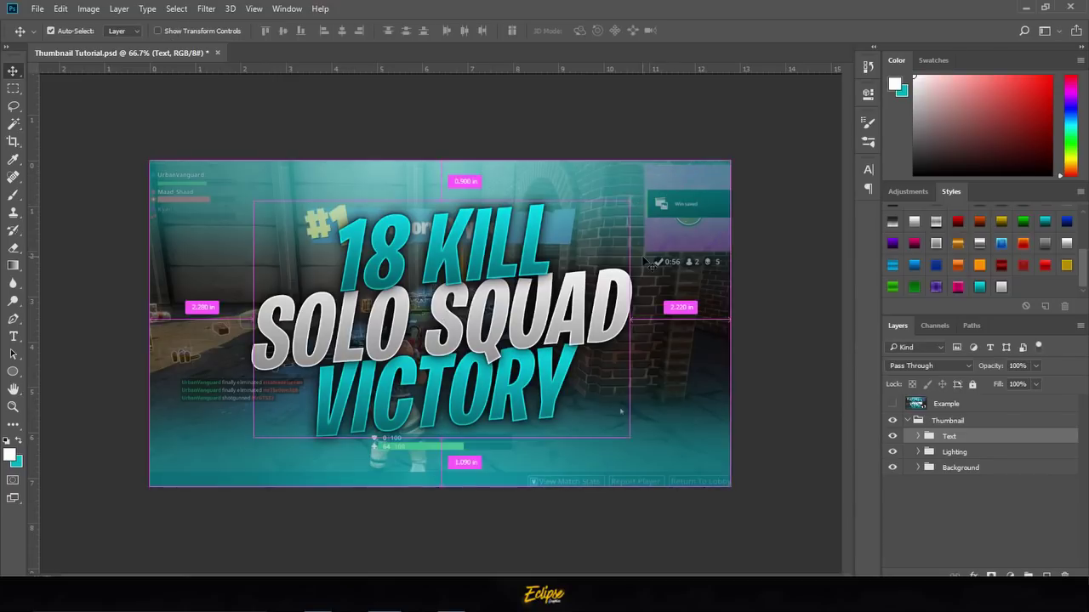
left_click_drag(633, 326, 633, 317)
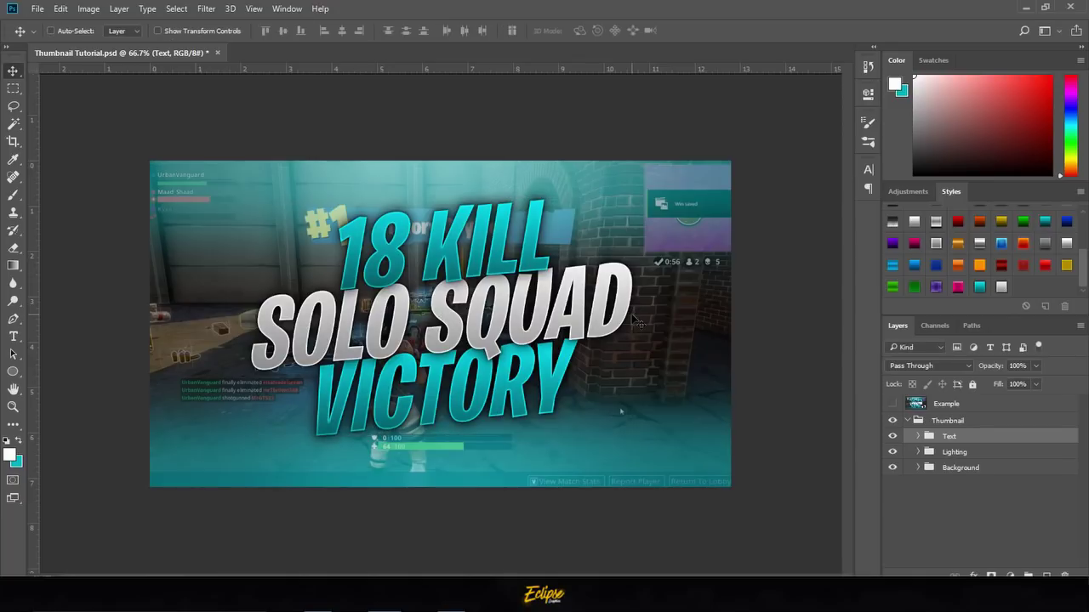
Centre the Text group vertically and horizontally on the whole canvas and clear the selection.
key("ctrl+a")
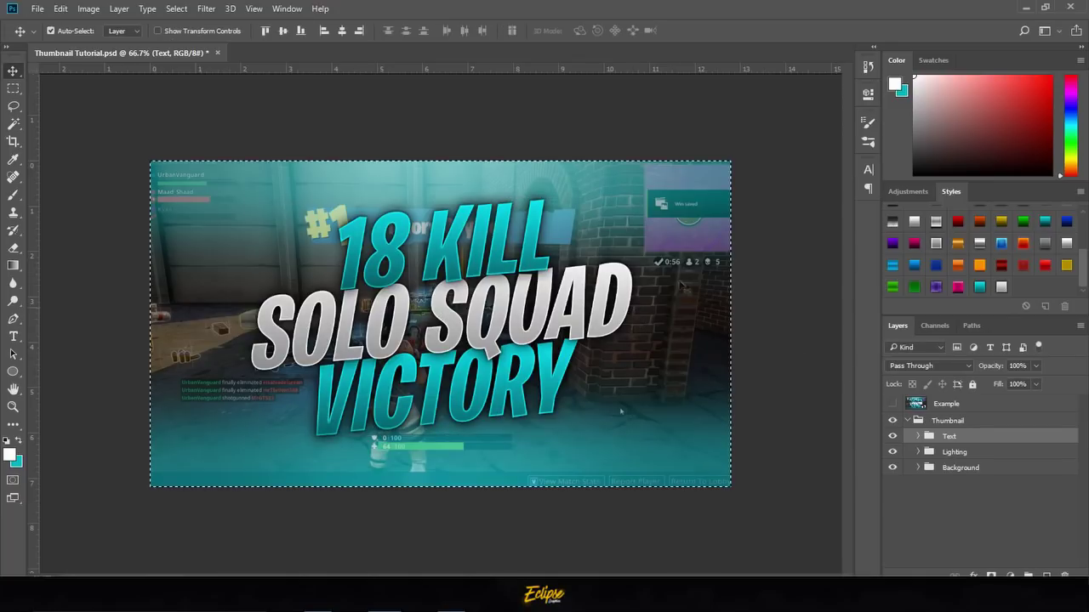
left_click(284, 30)
left_click(341, 31)
key("ctrl+d")
key("ctrl")
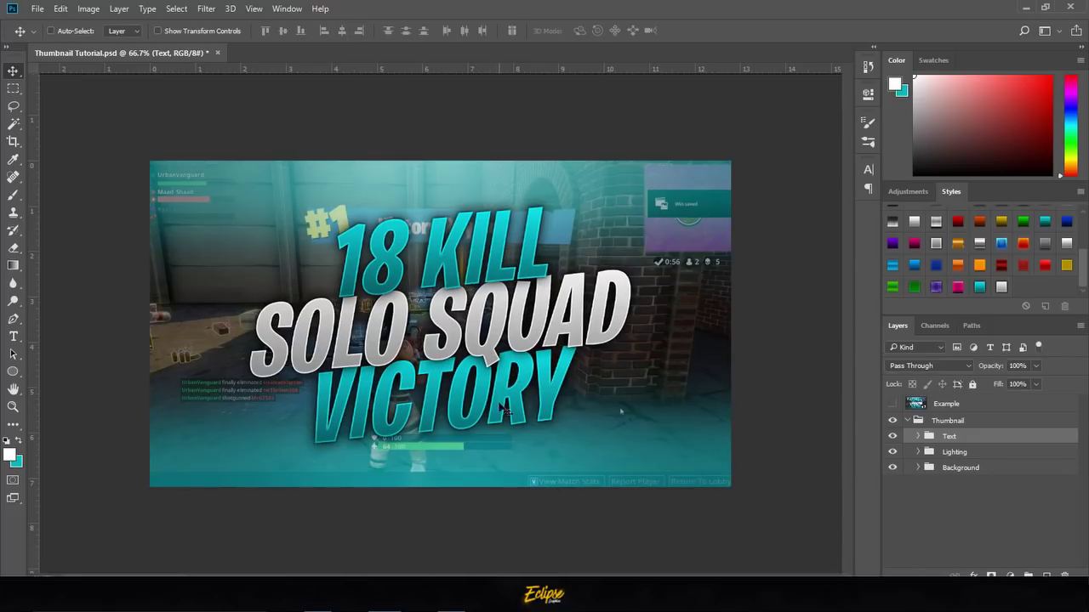
Examine what the Lighting group contributes by toggling its visibility and viewing the layers inside it.
left_click(898, 452)
left_click(899, 451)
left_click(900, 452)
left_click(912, 456)
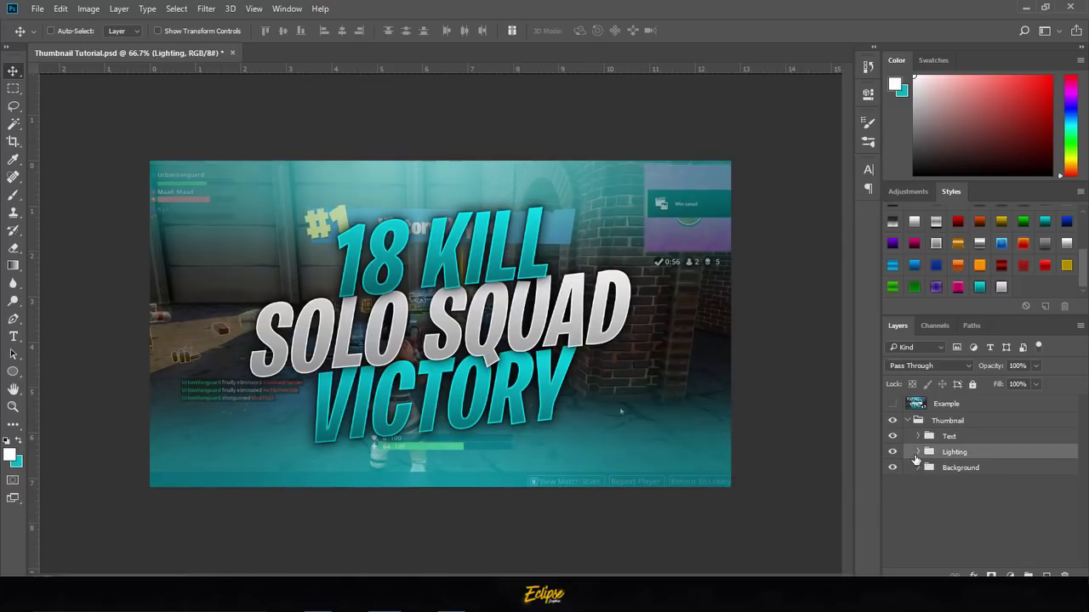
left_click(917, 452)
left_click(892, 469)
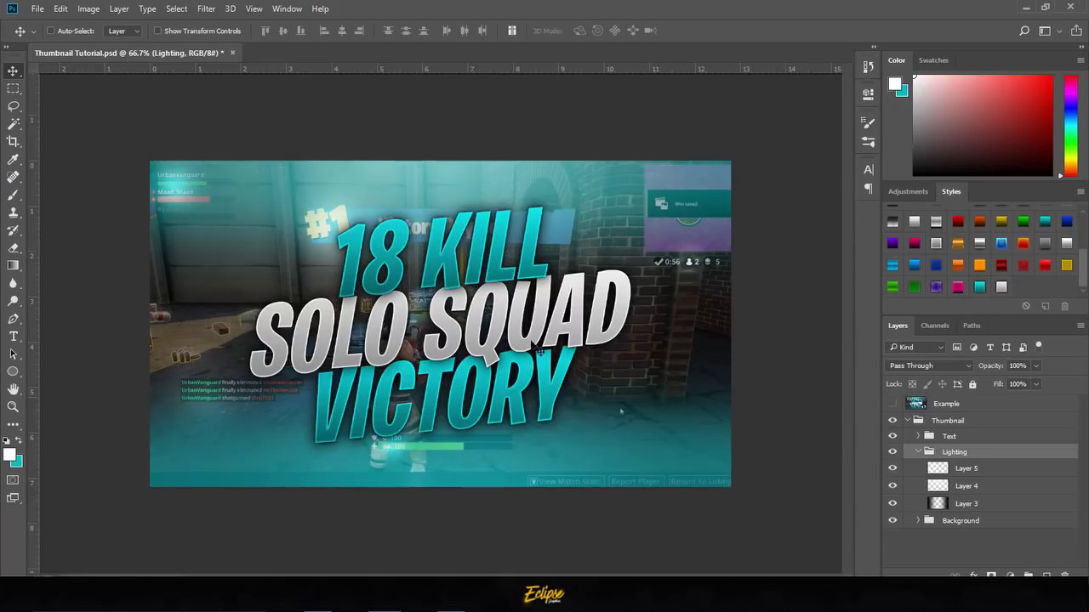
left_click(917, 452)
left_click(947, 437)
left_click(953, 452)
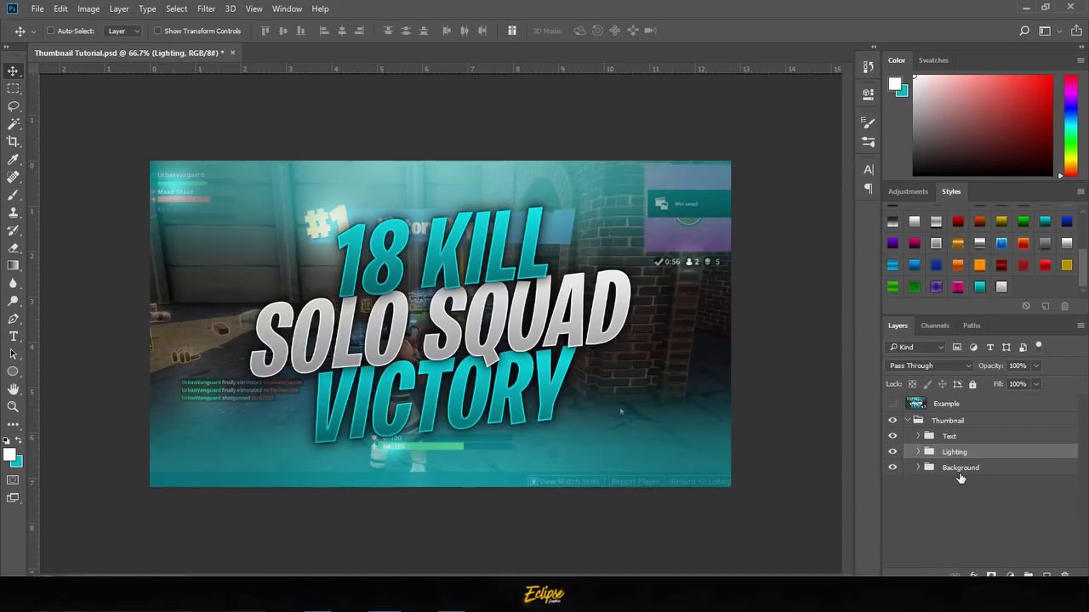
Save the document and copy the skull from the Kills-Icon image into it, directly above the Background group.
left_click(960, 468)
key("ctrl+s")
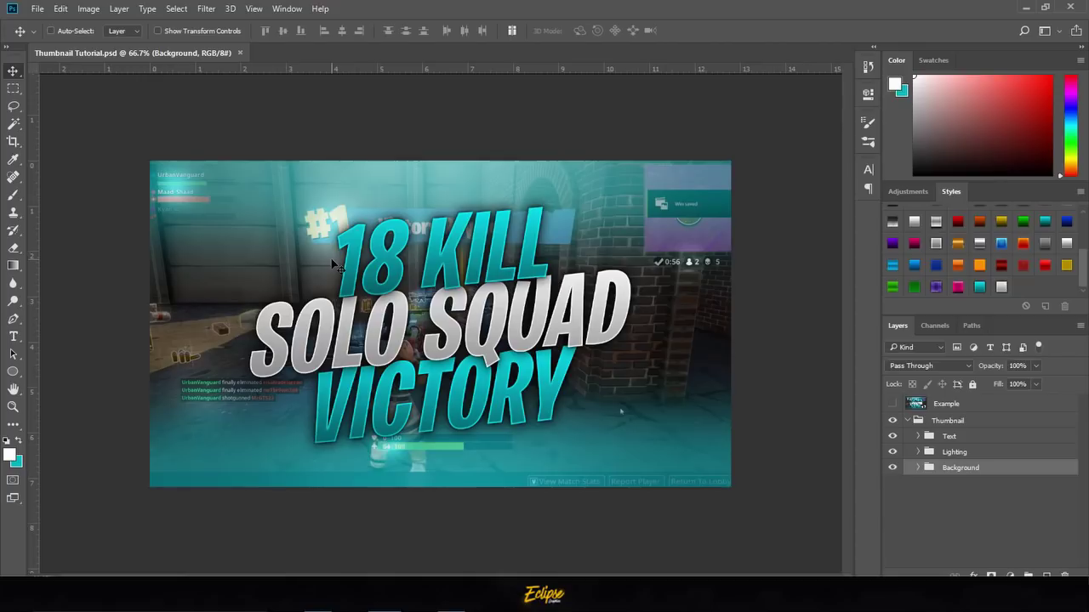
key("ctrl+o")
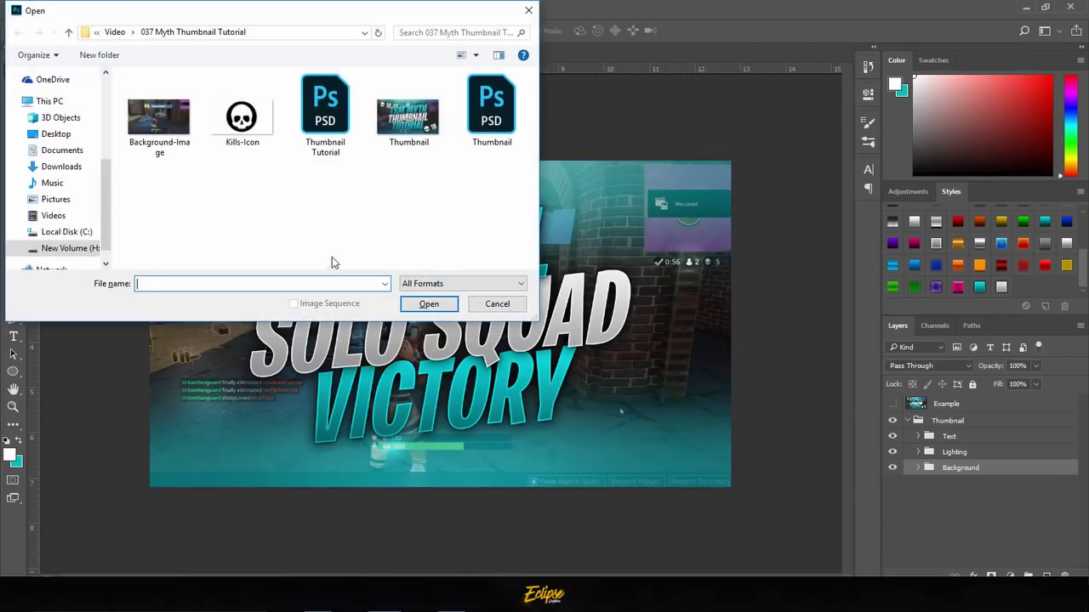
double_click(244, 111)
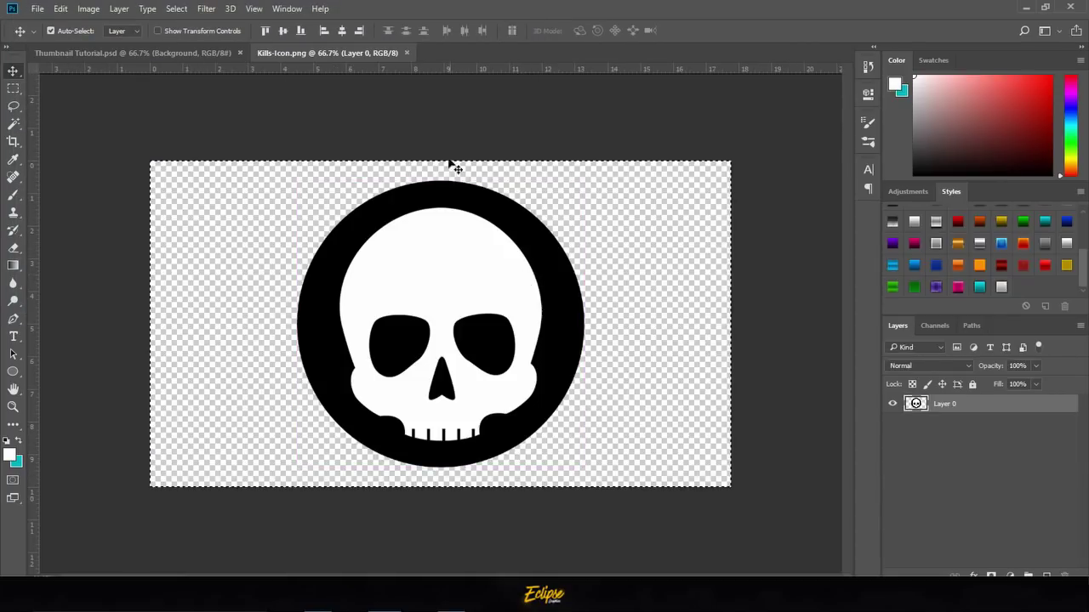
left_click(406, 53)
key("ctrl+v")
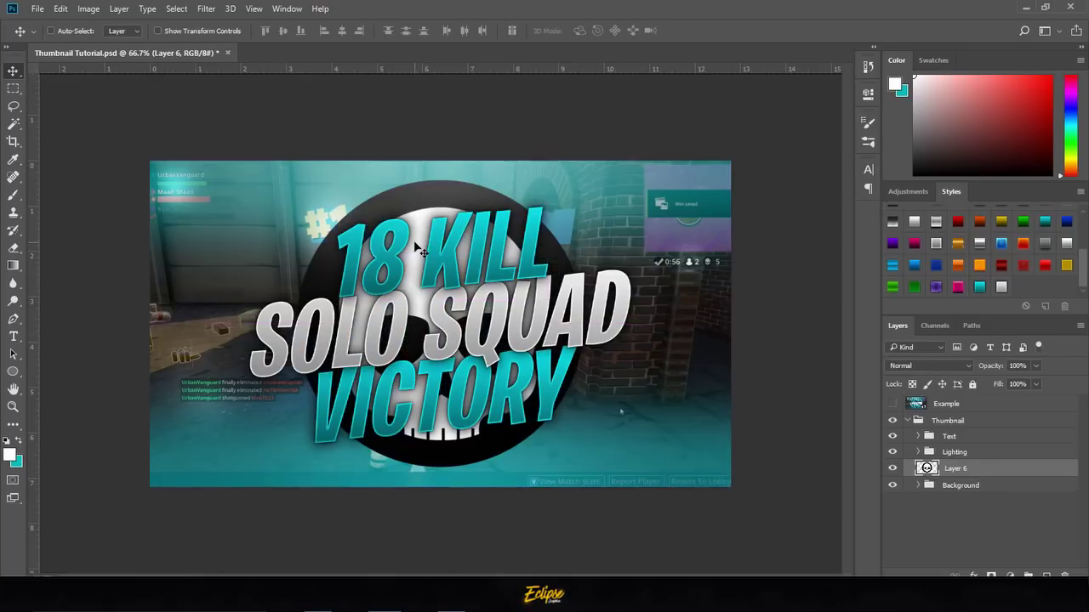
Move the skull layer above the Text group and scale it down to about a quarter of its size around its centre.
key("ctrl+t")
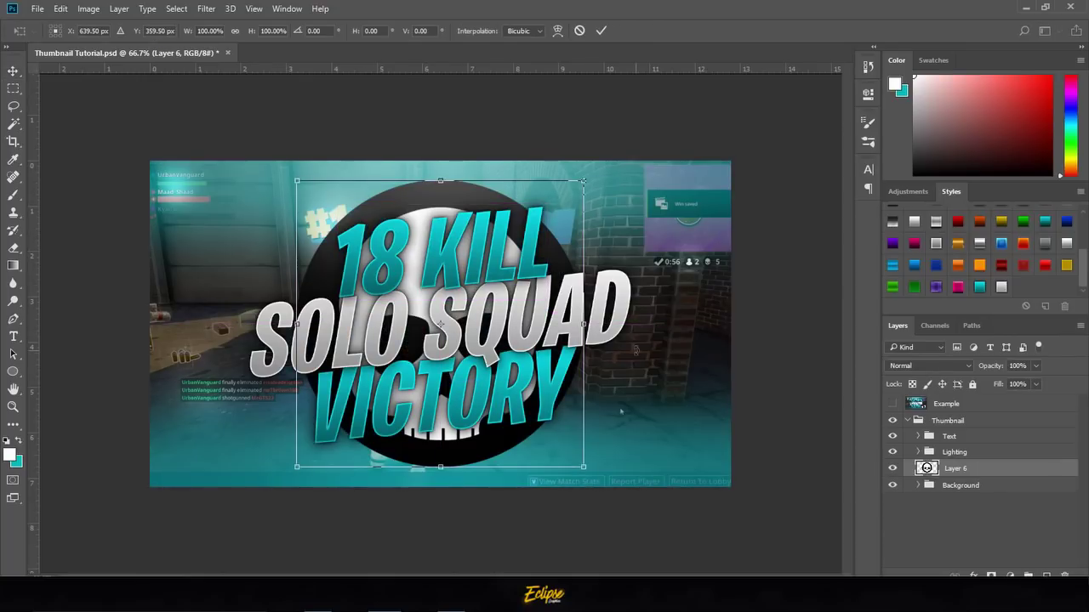
key("Return")
left_click_drag(983, 473, 958, 429)
key("ctrl+z")
key("ctrl+t")
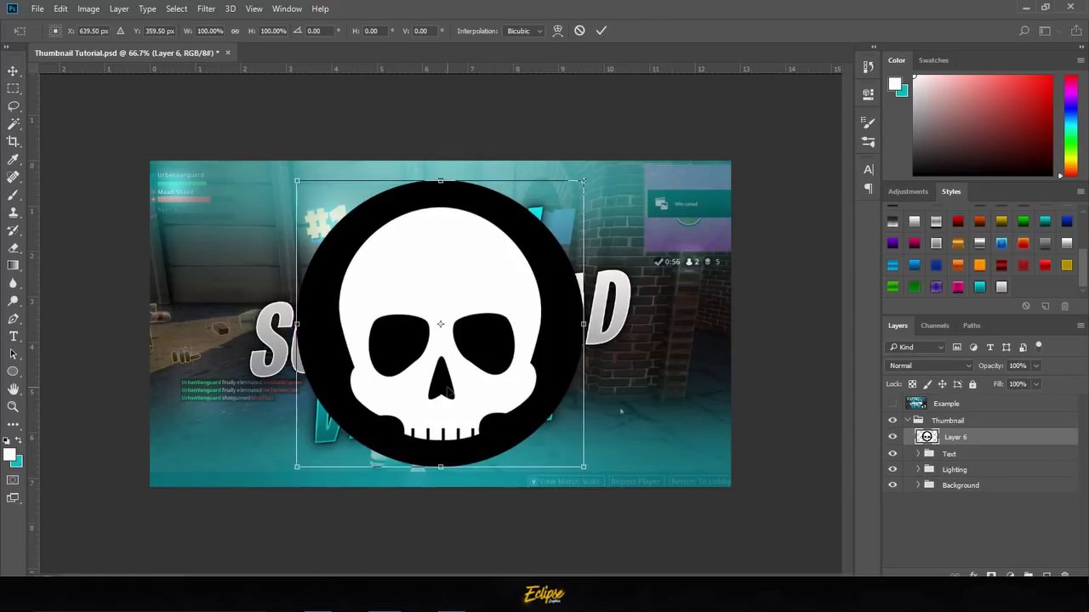
left_click_drag(581, 467, 470, 369)
key("Return")
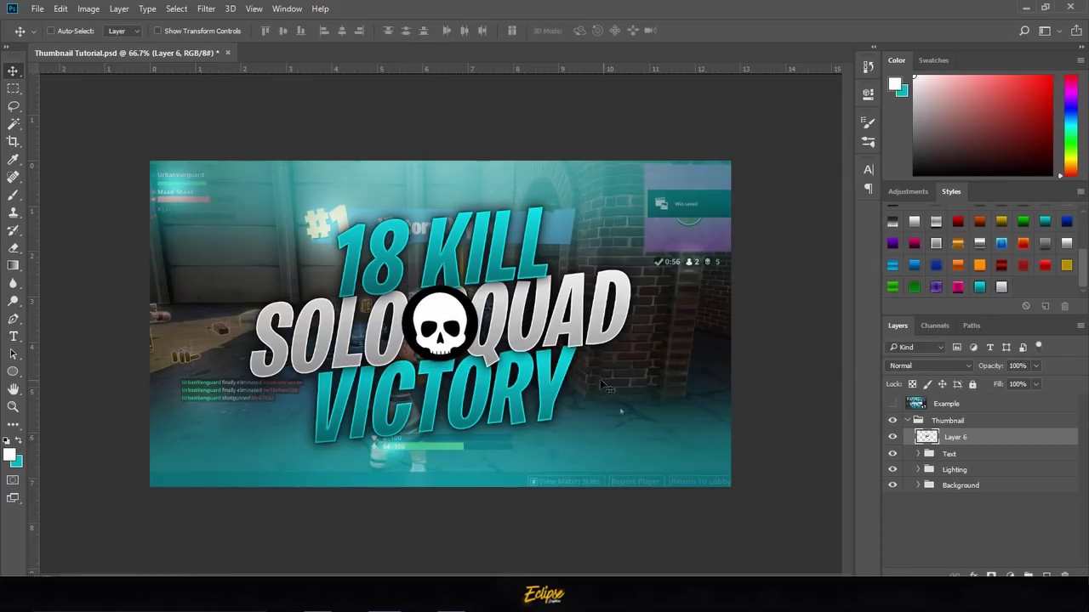
Add a white "18" text in Burbank Big Condensed Bold, 72 pt, and place it just right of the skull.
key("t")
left_click(562, 347)
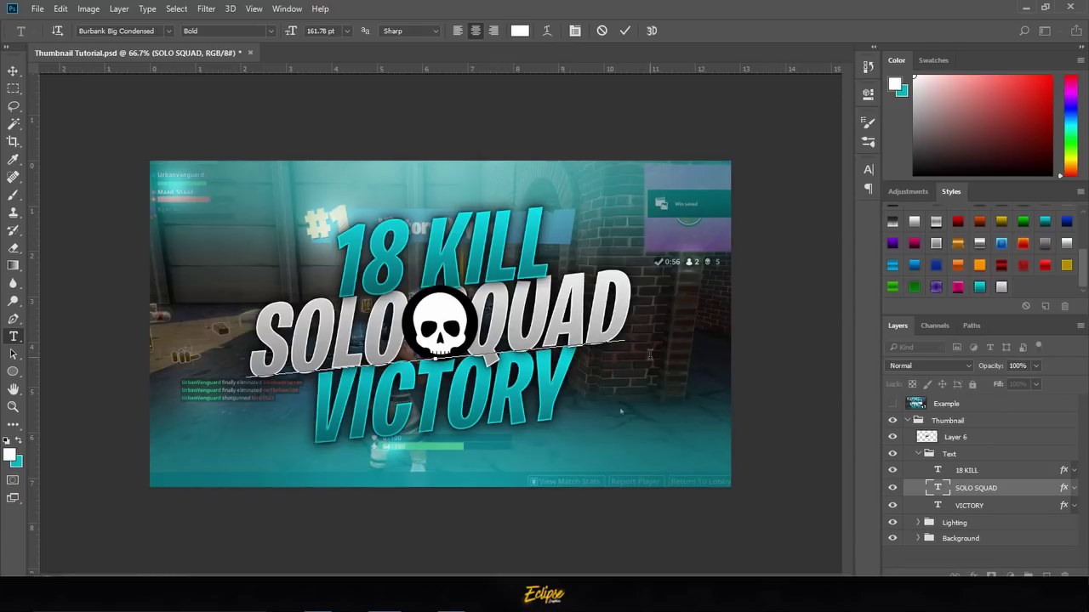
left_click(625, 30)
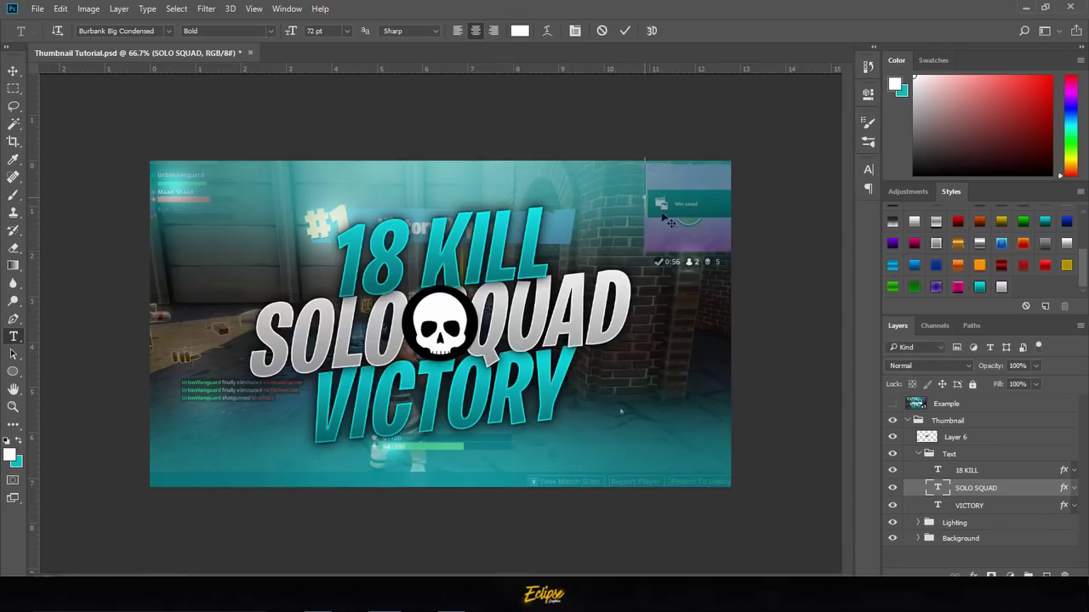
left_click(648, 195)
type("18")
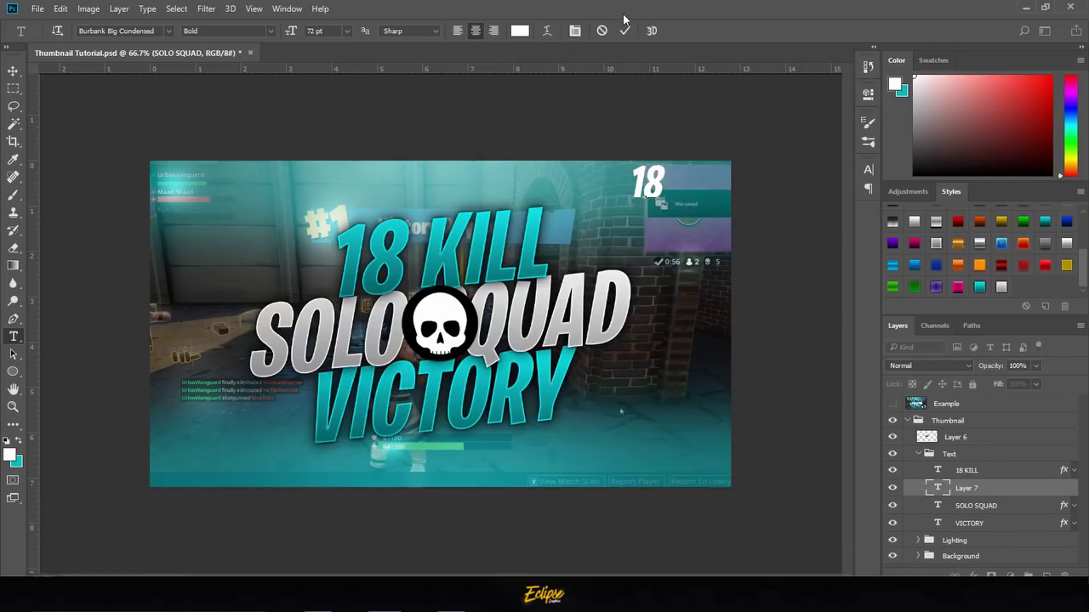
left_click(624, 31)
key("v")
left_click_drag(639, 207, 491, 351)
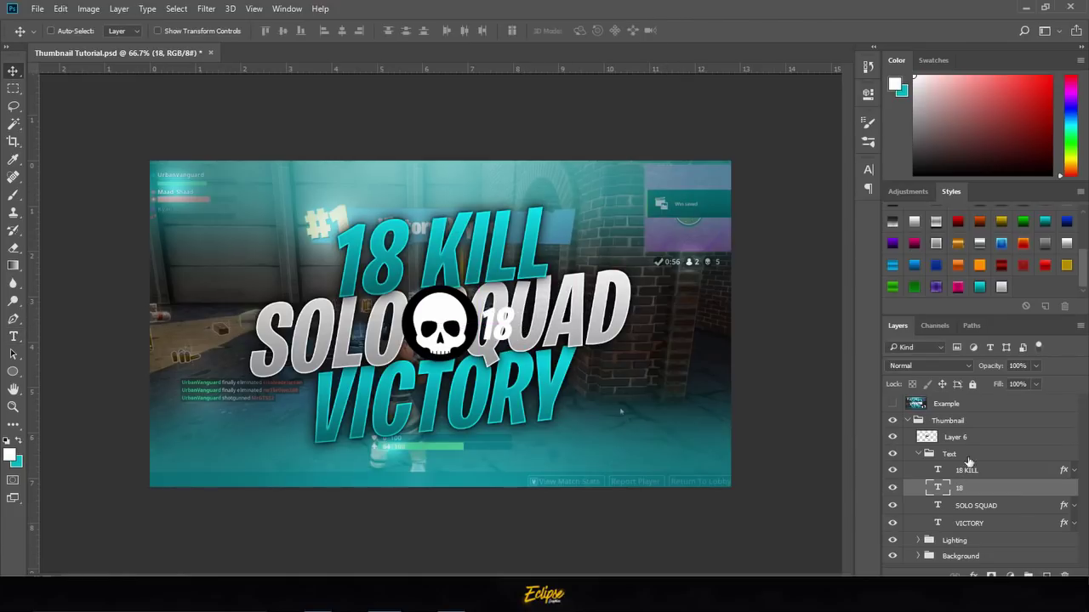
Apply the light grey gradient layer style to the 18 text and scale it up to about 184% around its centre.
left_click(981, 290)
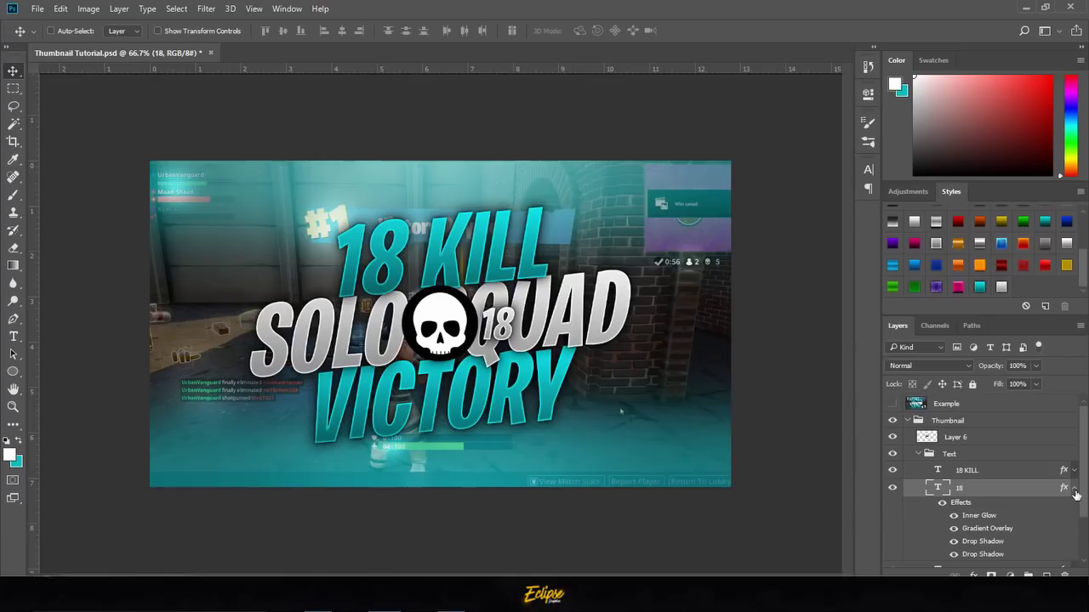
left_click(1074, 492)
key("ctrl+t")
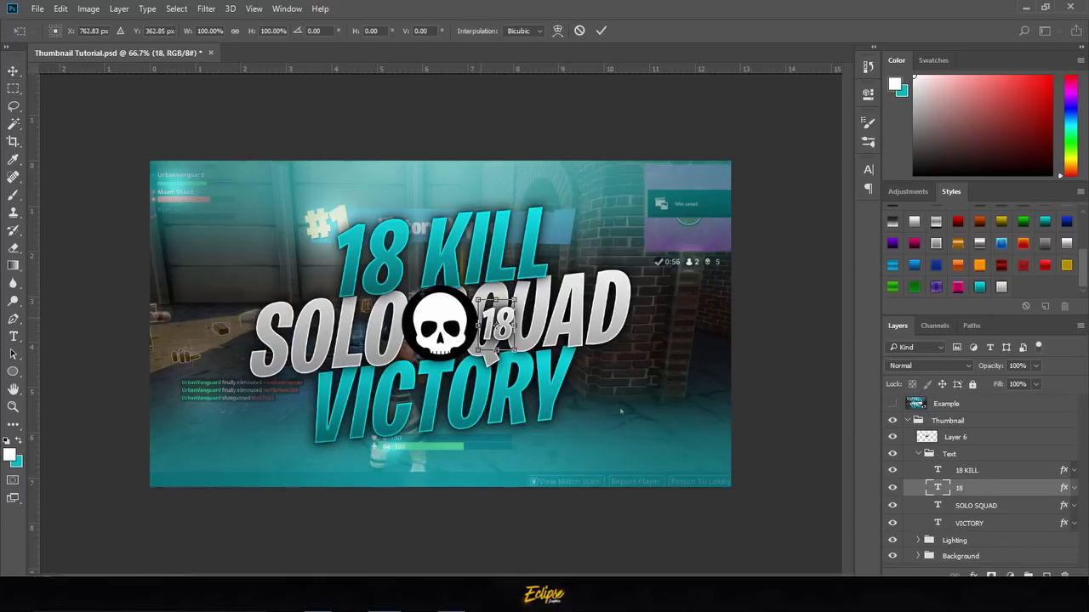
left_click_drag(491, 353, 507, 347)
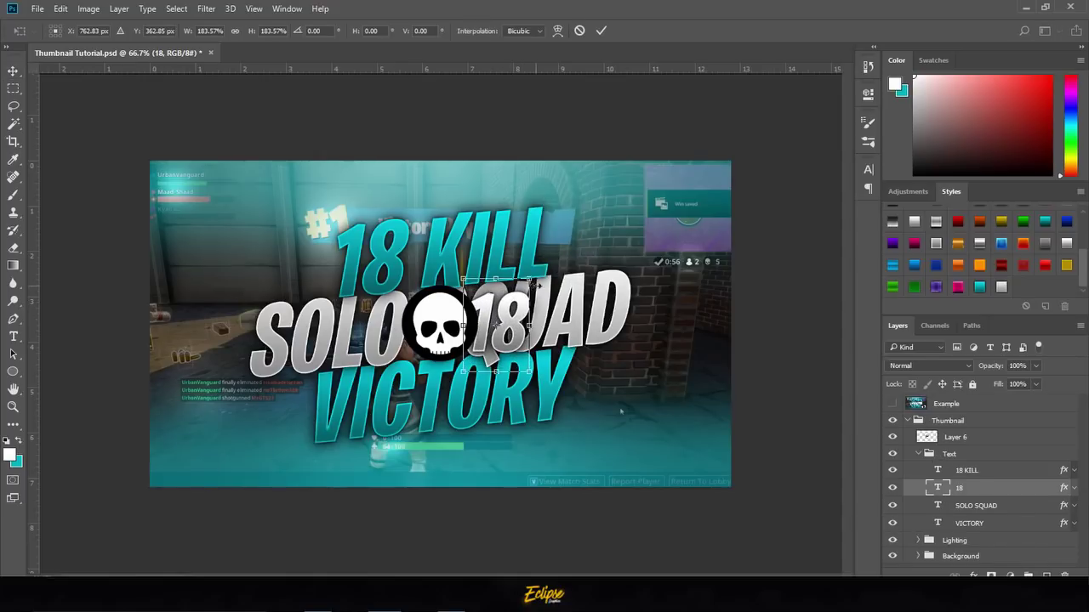
key("Return")
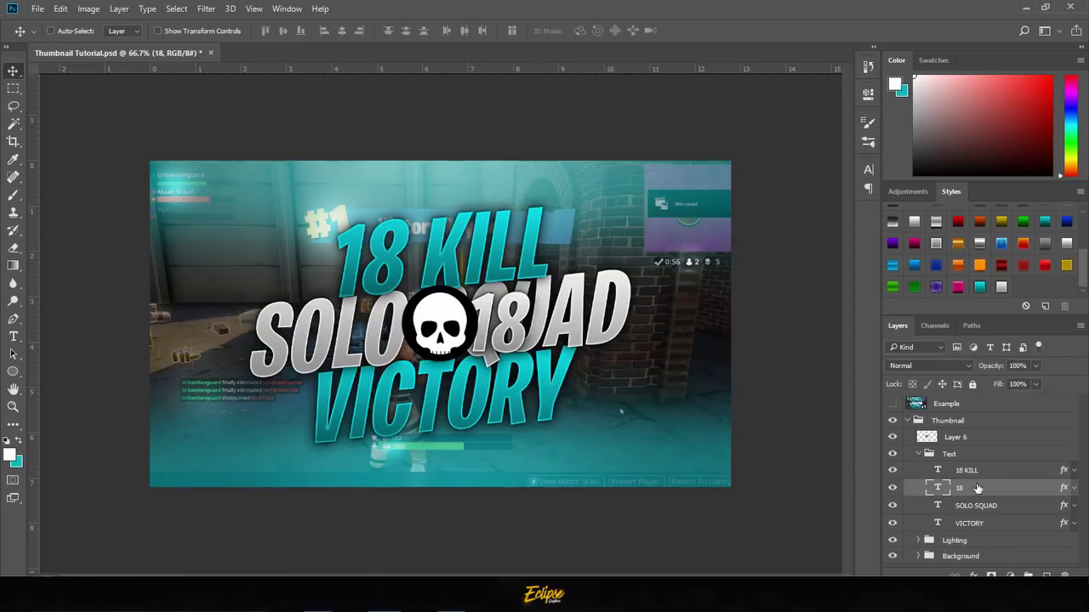
Move the 18 layer out of the Text group to sit directly above it, and collapse the group.
left_click_drag(978, 488, 935, 448)
left_click(925, 473)
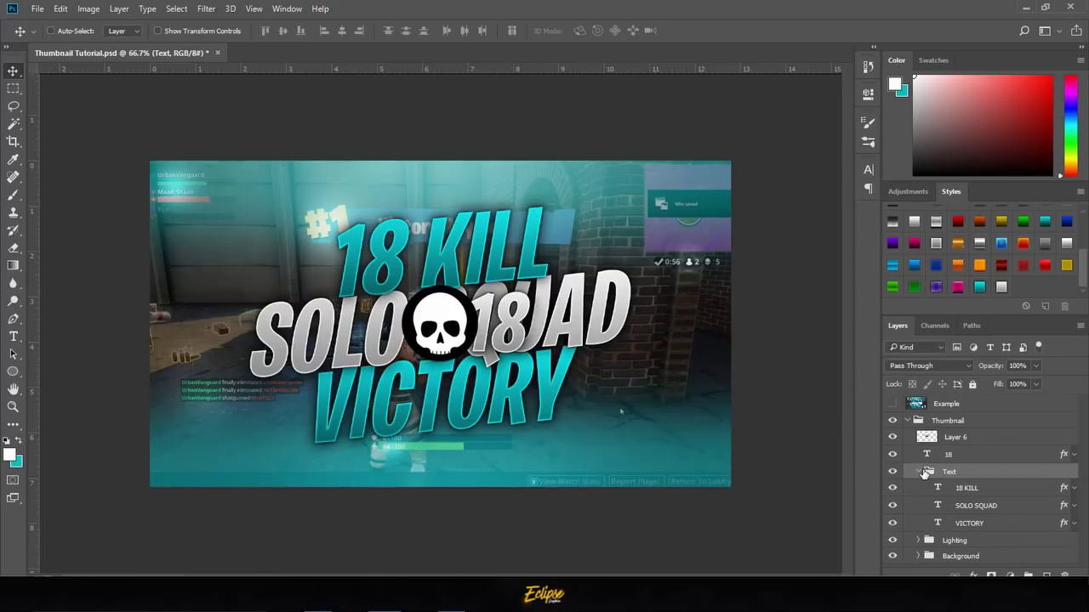
left_click(925, 471)
Scale the skull down to about 1.4 in wide around its centre and nudge it slightly left, away from the 18.
left_click(955, 438)
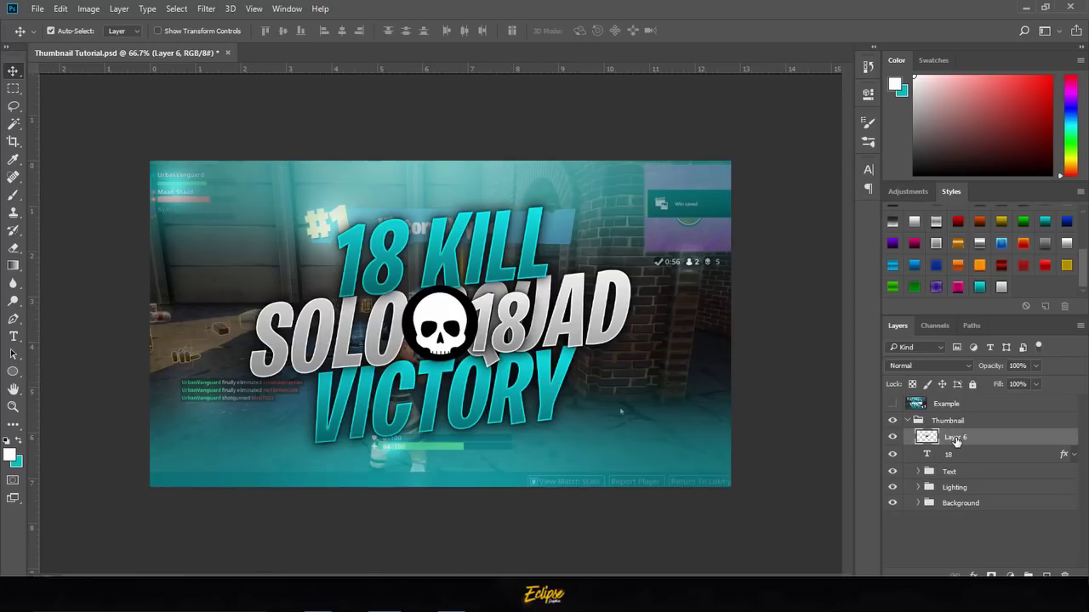
key("ctrl+t")
left_click_drag(402, 286, 411, 294)
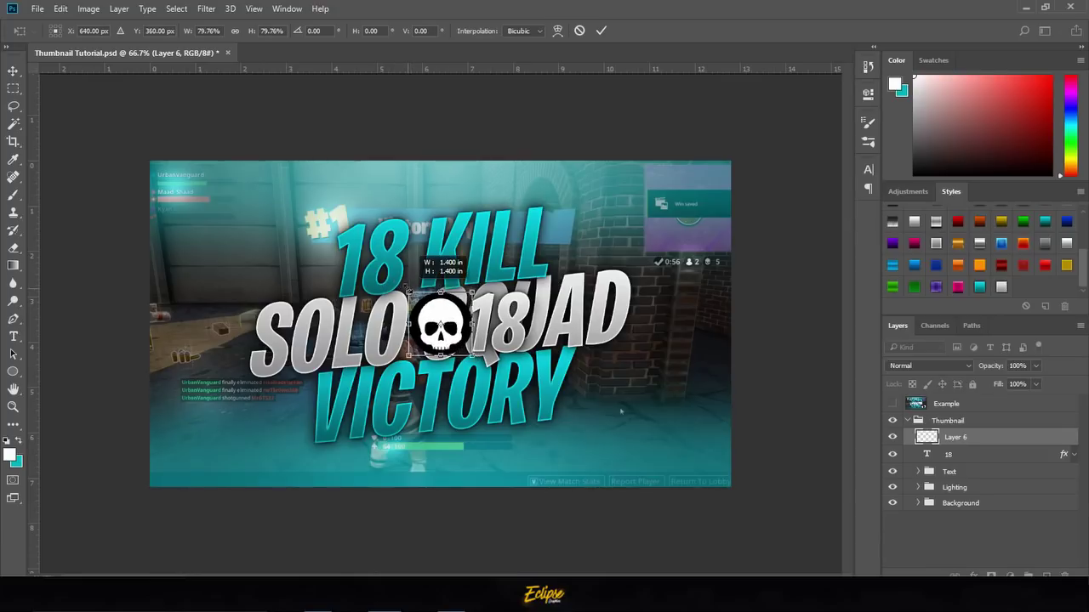
key("Return")
key("Left")
key("Left")
key("Left")
key("Left")
key("Left")
key("Left")
key("Left")
key("Left")
key("Left")
key("Left")
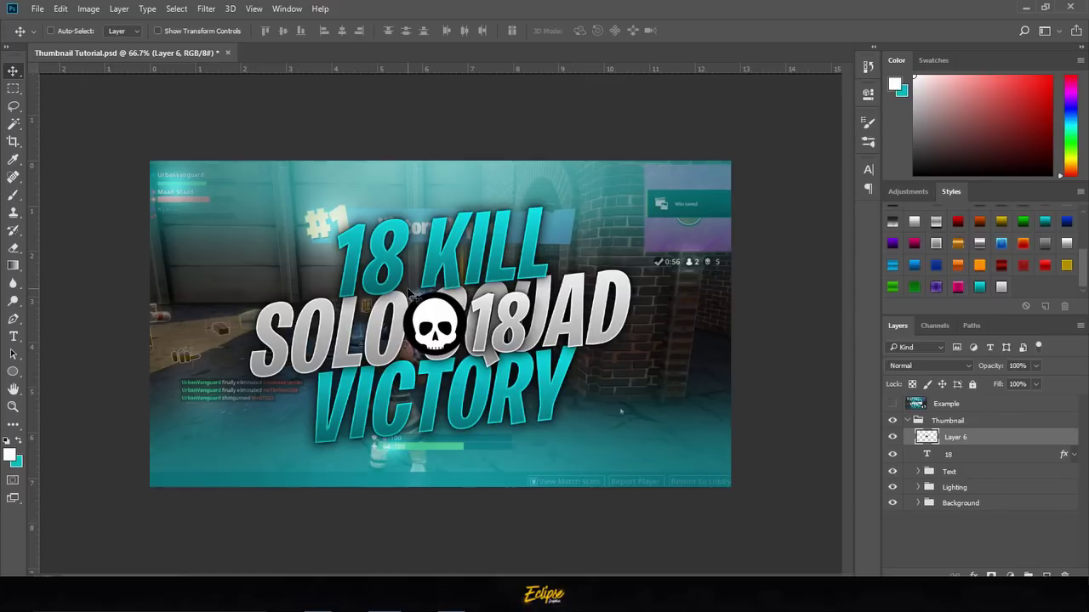
Group the skull and 18 layers and name the group "Kills".
left_click(983, 454, "shift")
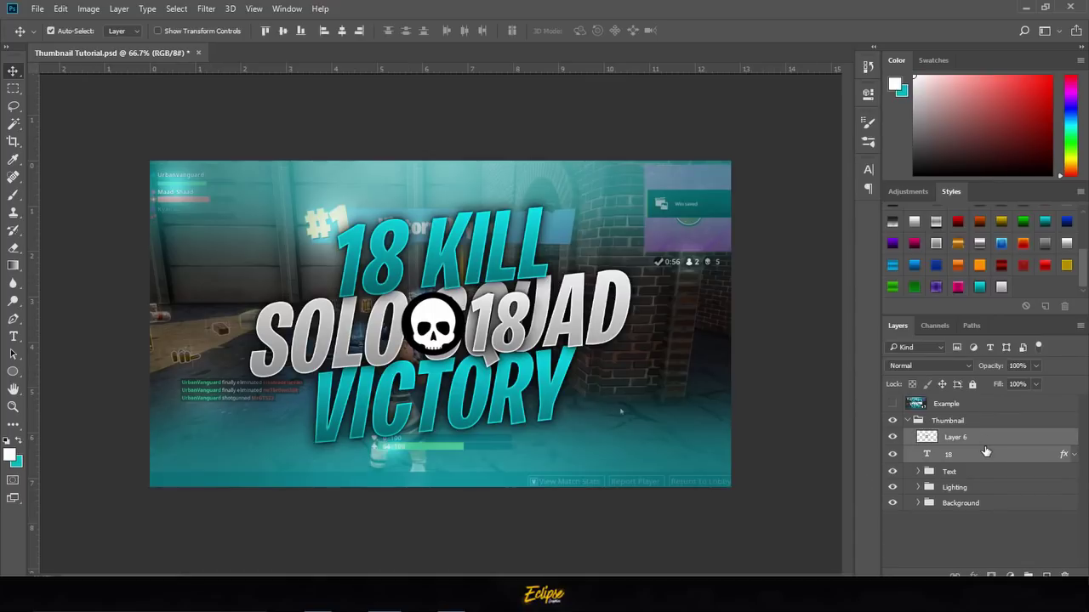
key("ctrl+g")
double_click(954, 437)
type("K")
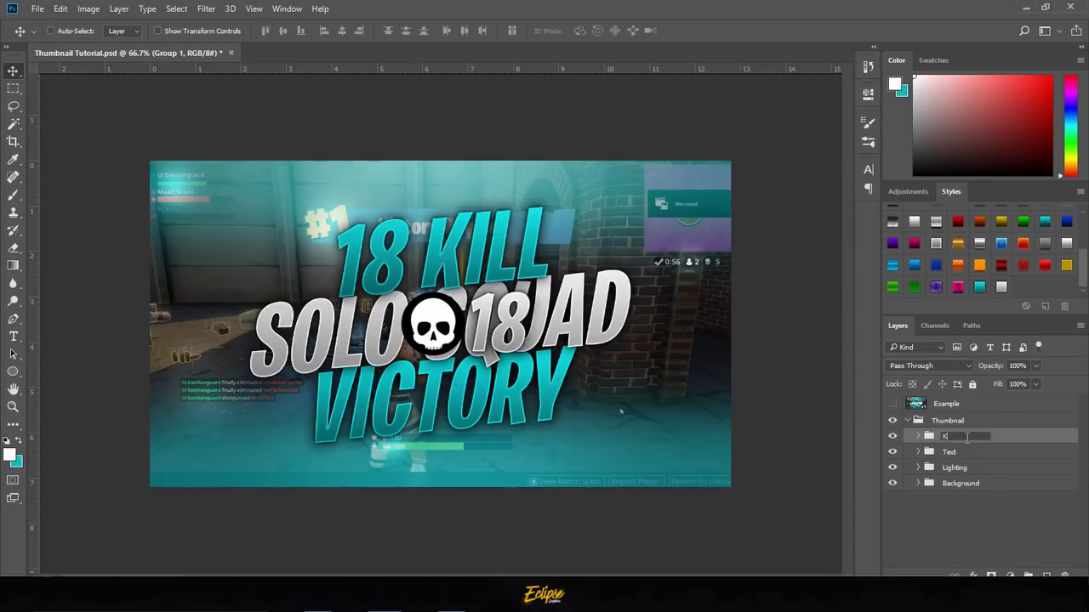
type("ills")
key("Return")
Place the Kills group in the thumbnail's upper-left area, rotated by about -8° and scaled down slightly.
key("ctrl+t")
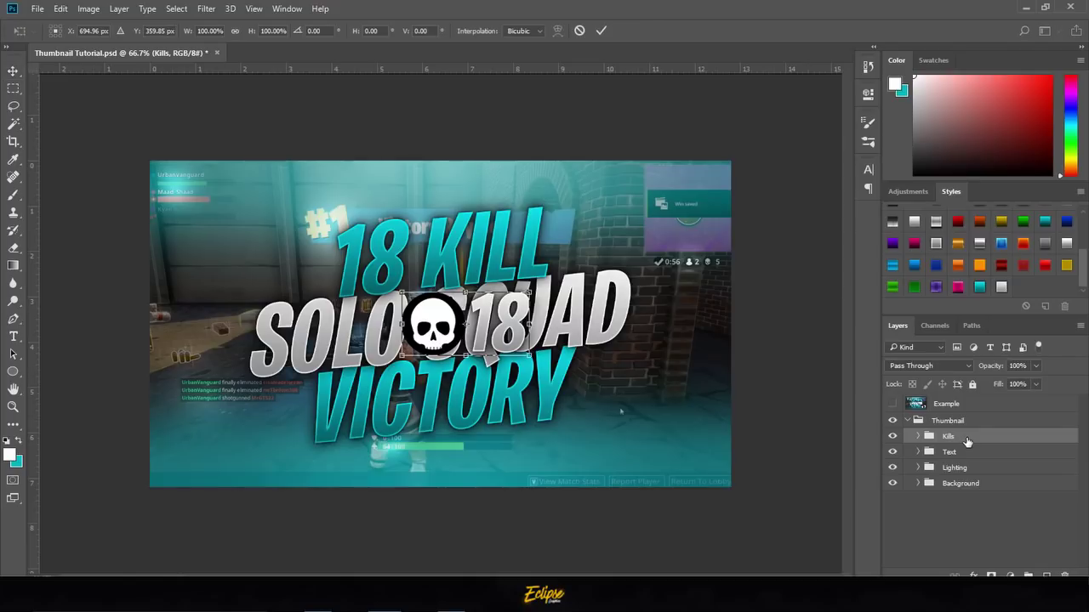
left_click_drag(499, 336, 285, 260)
left_click_drag(380, 252, 382, 234)
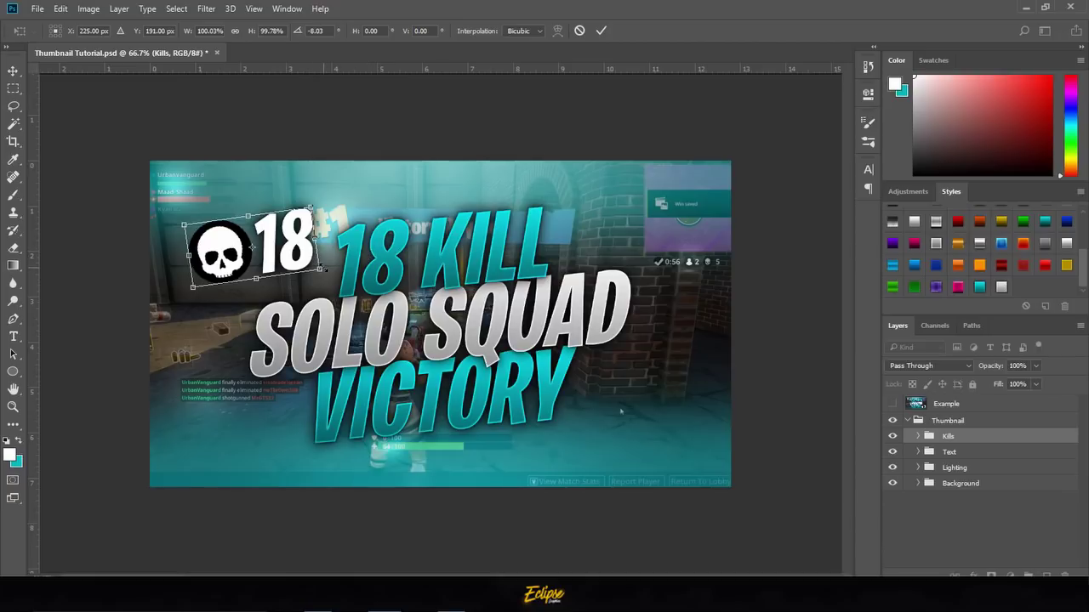
left_click_drag(320, 269, 289, 241)
key("Return")
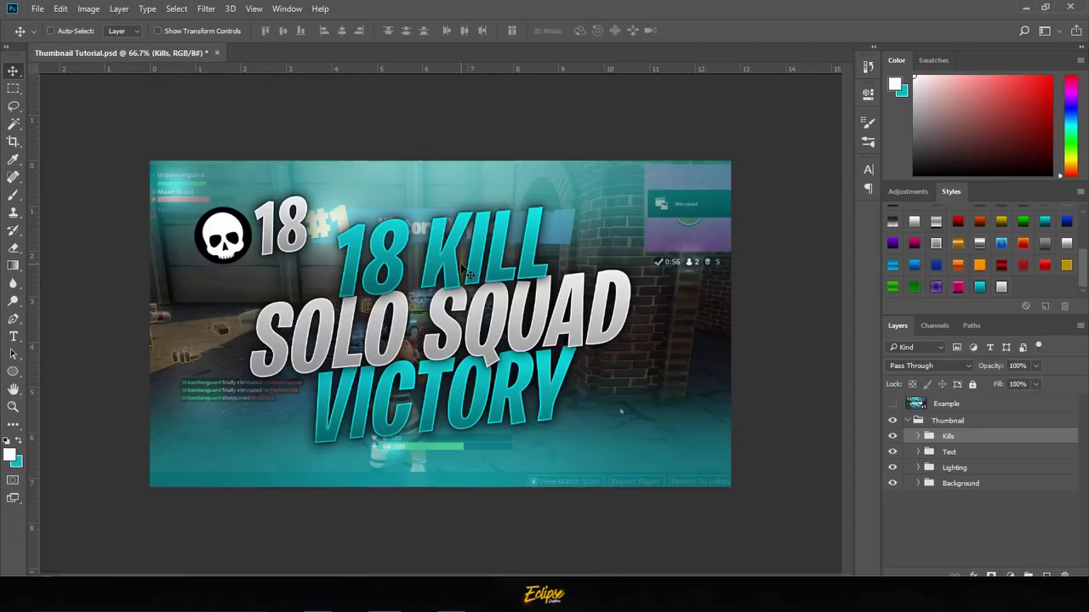
Duplicate the Kills group, place the copy in the thumbnail's lower-right area rotated by about 23.5°, and compare it against the Example layer.
key("ctrl+j")
left_click_drag(341, 225, 724, 458)
key("ctrl+t")
left_click_drag(625, 429, 647, 422)
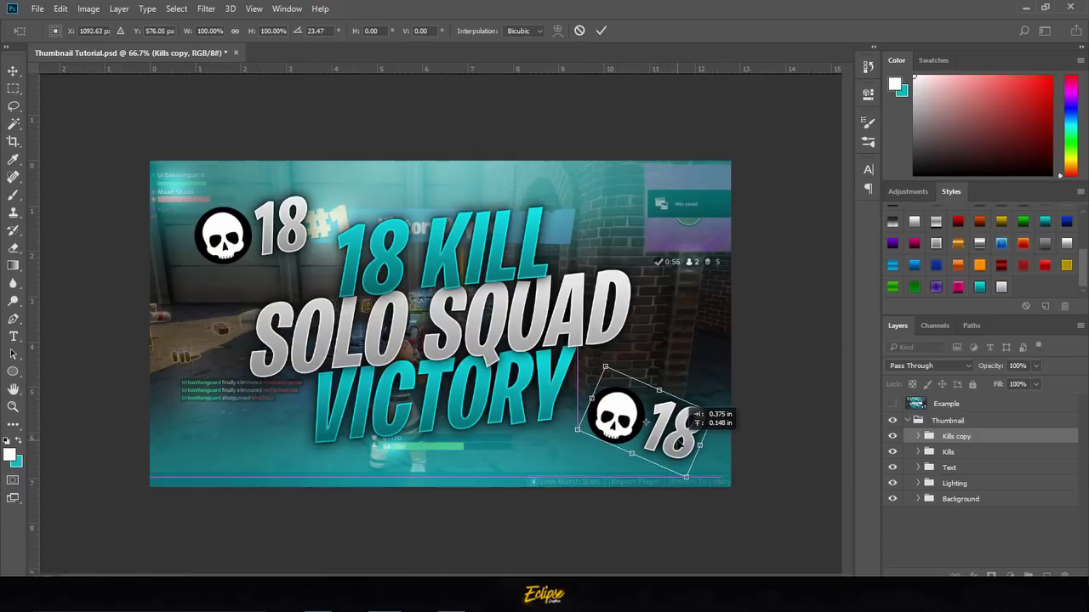
key("Escape")
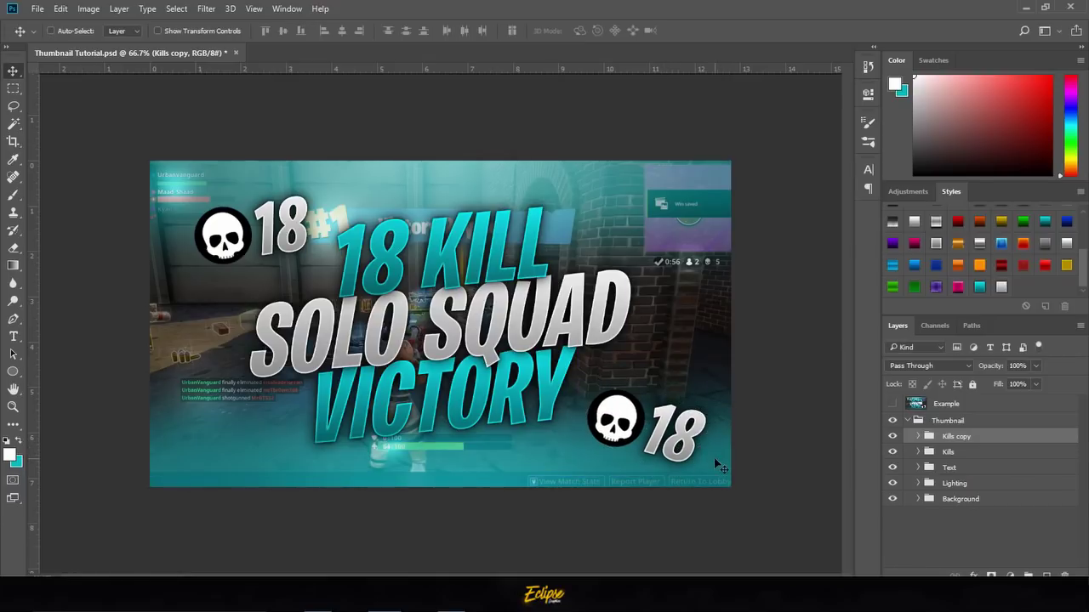
left_click(890, 407)
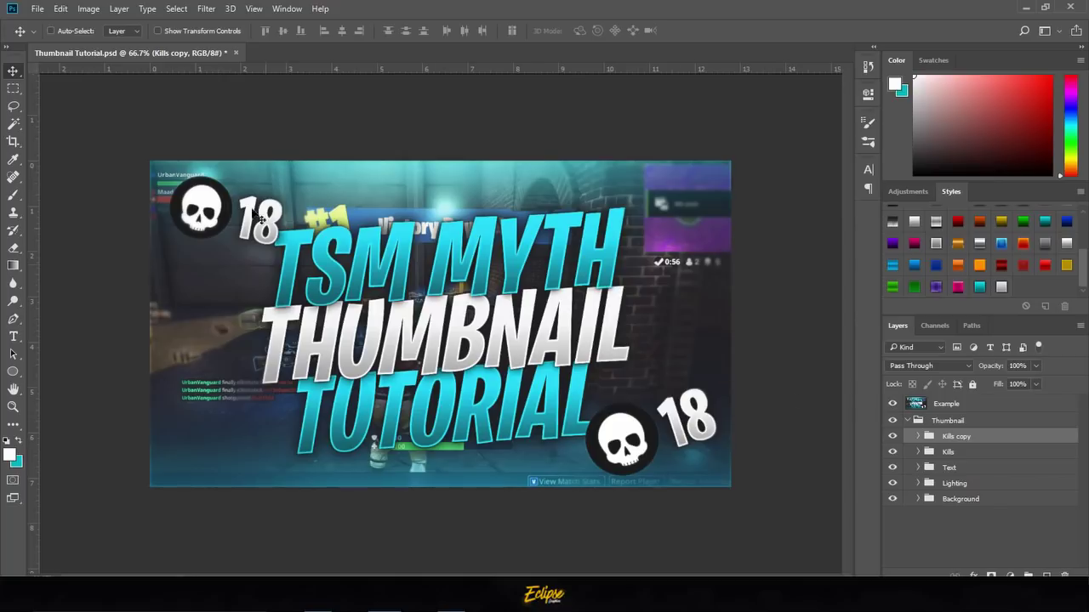
left_click(891, 404)
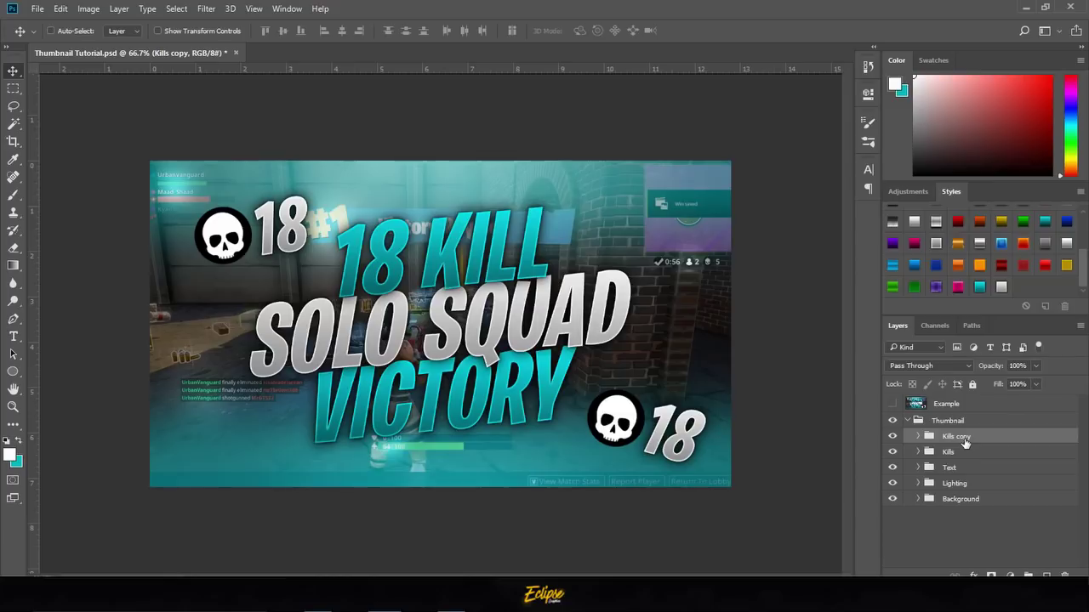
Group the Kills and Kills copy groups, name the new group "Kills", and save the document.
left_click(951, 453, "shift")
key("ctrl+g")
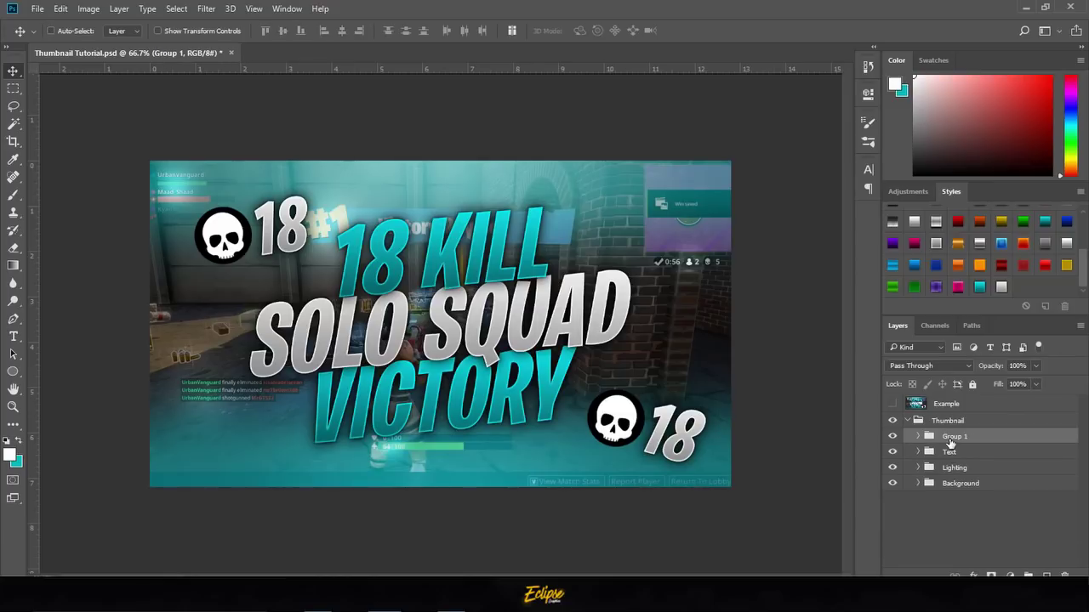
double_click(950, 437)
type("Kills")
key("Return")
key("ctrl+s")
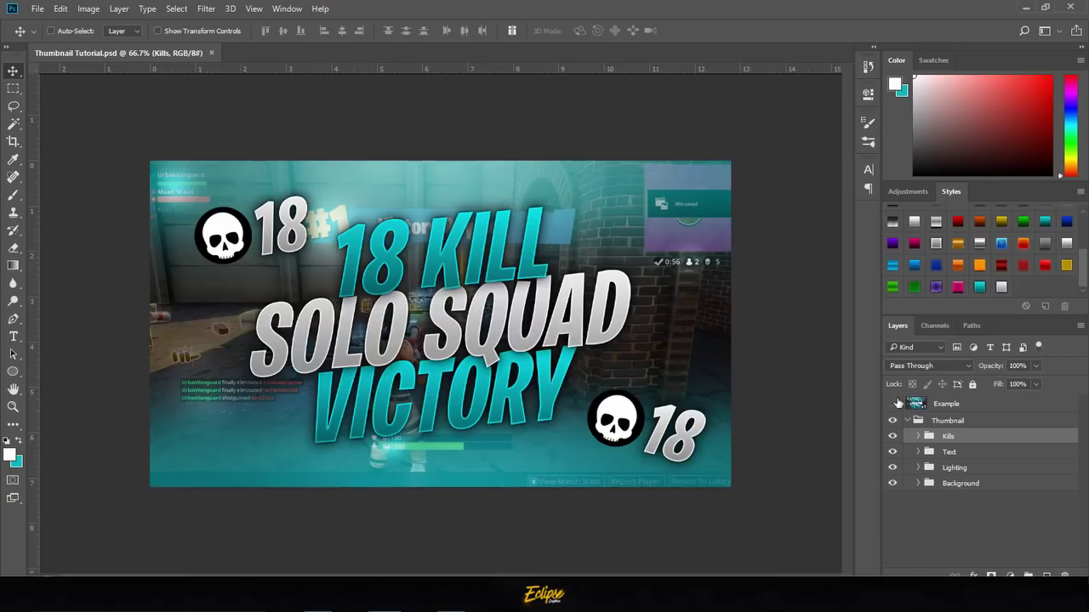
Compare the thumbnail against the Example layer, hide that layer again, and save the document.
left_click(893, 404)
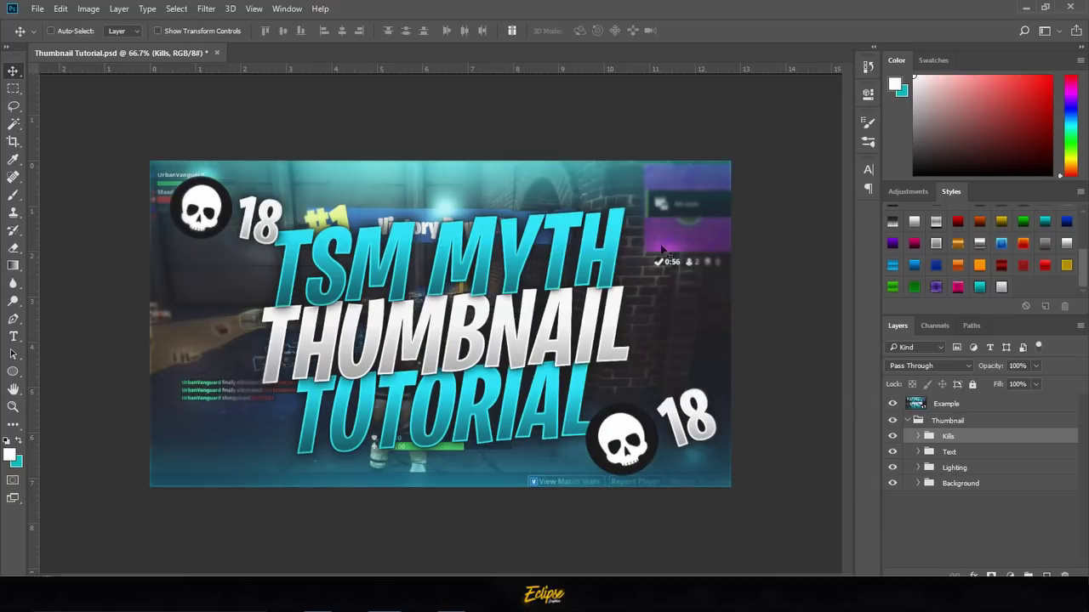
left_click(893, 403)
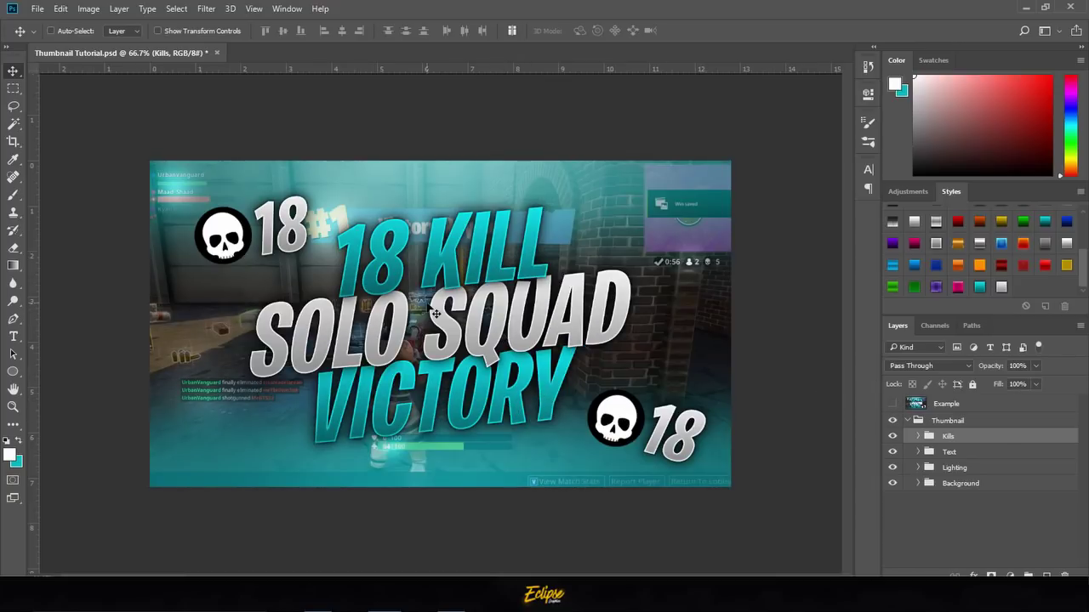
key("ctrl+s")
Open the EclipseGraphics Free CC Pack PSD from the "024 EclipseGraphics Free Colour Correction Pack" folder in Video.
key("ctrl+o")
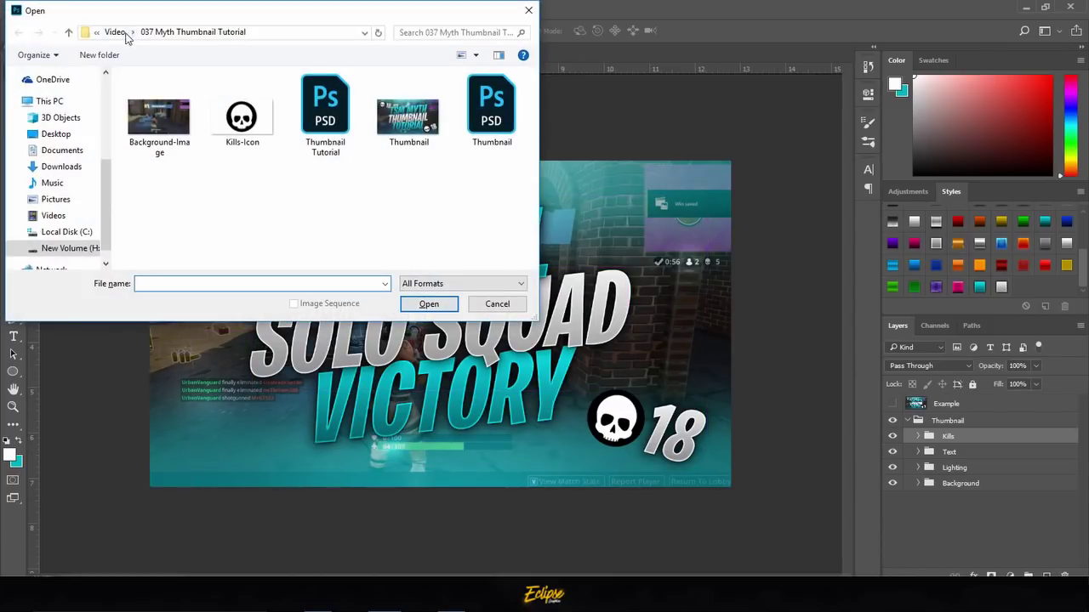
left_click(119, 33)
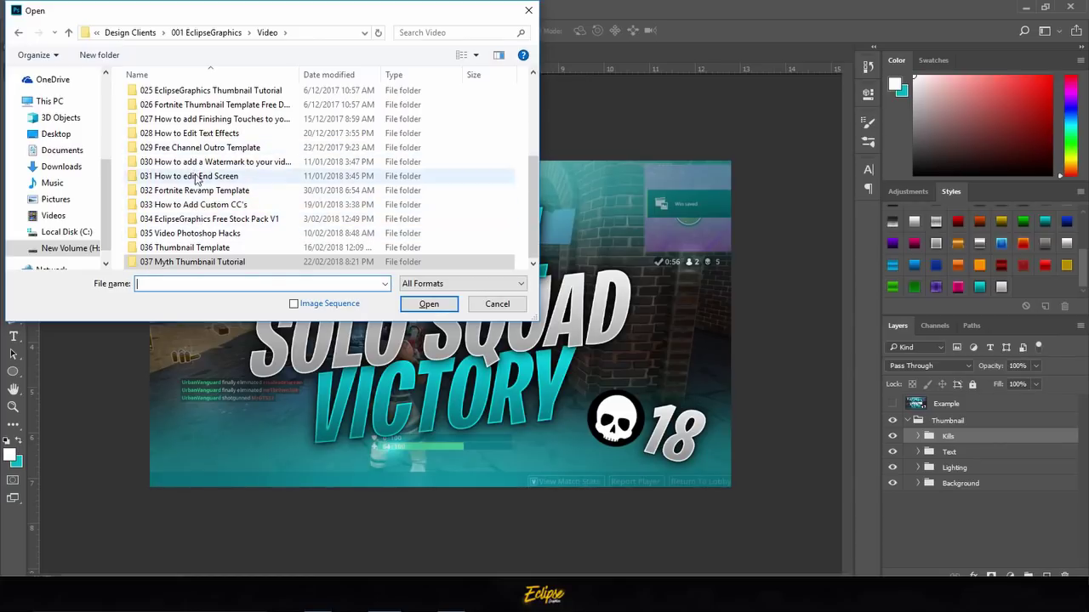
scroll(191, 115, "up", 1)
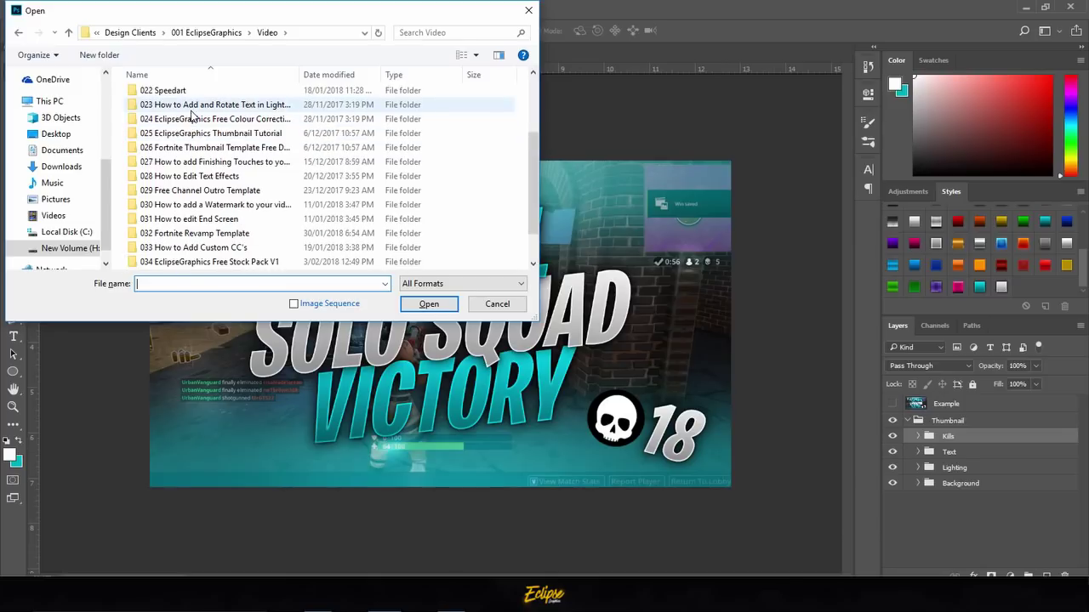
double_click(191, 117)
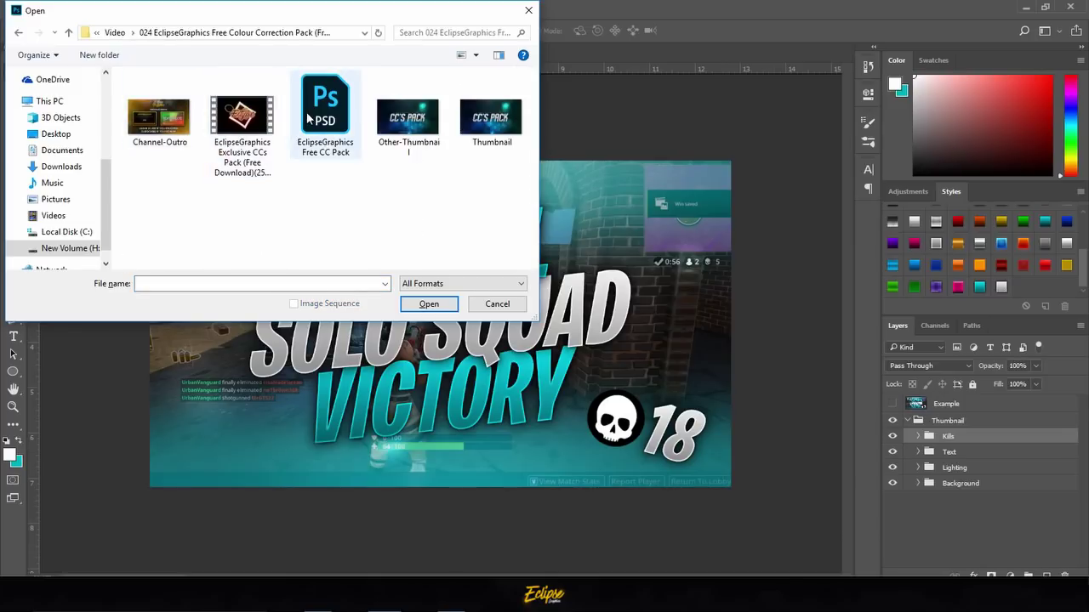
double_click(353, 122)
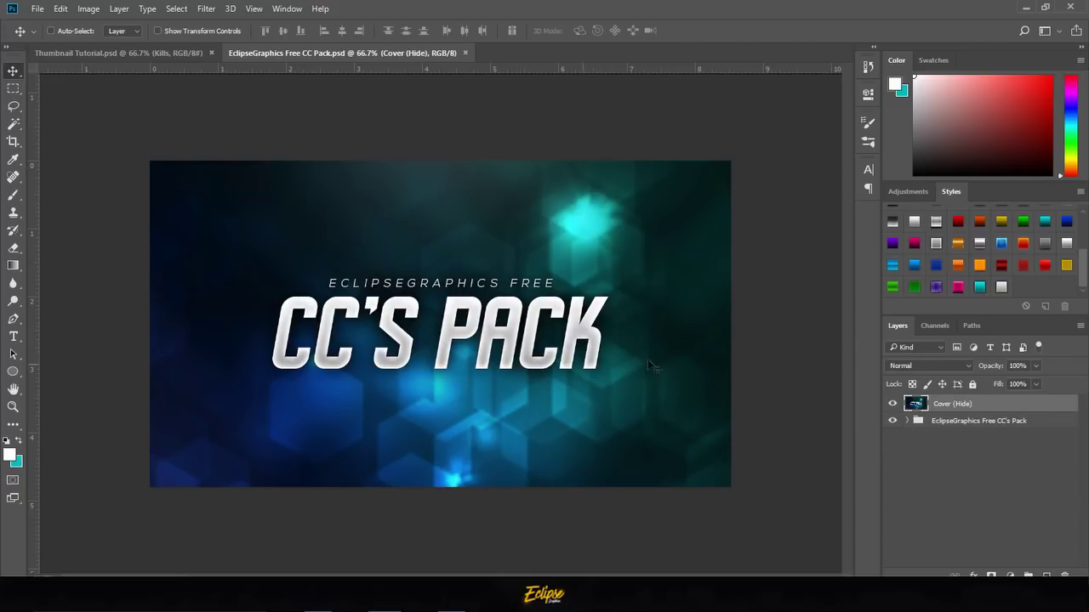
Hide the Cover and Disclaimer layers of the CC pack and show its Colour Corrections group.
left_click(892, 405)
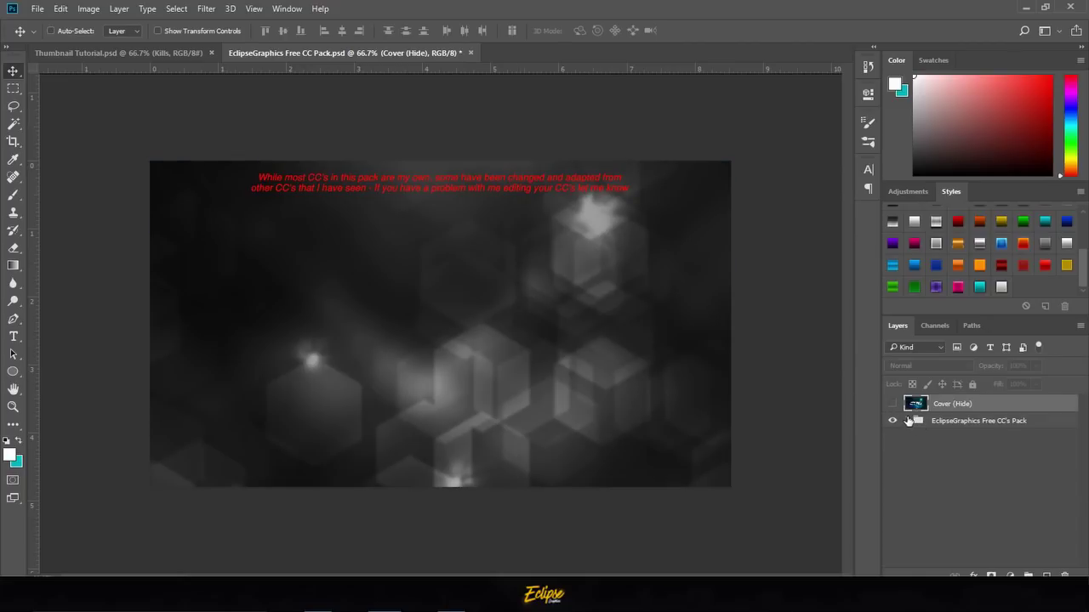
left_click(909, 421)
left_click(892, 436)
left_click(892, 453)
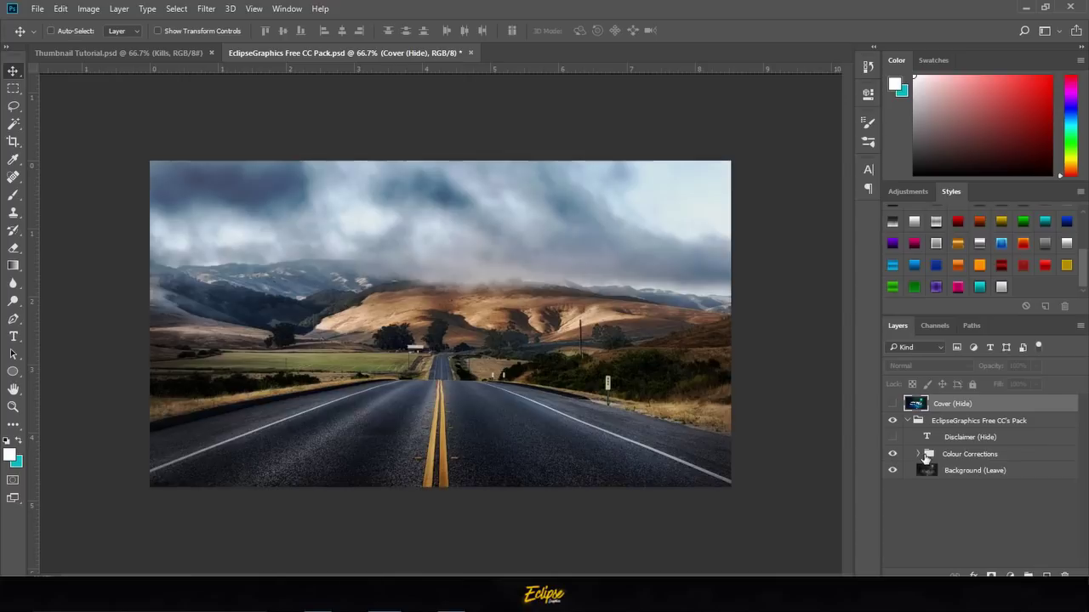
Look through the Colour Corrections group and copy it into Thumbnail Tutorial.psd, above the Kills group.
left_click(917, 454)
scroll(917, 457, "down", 7)
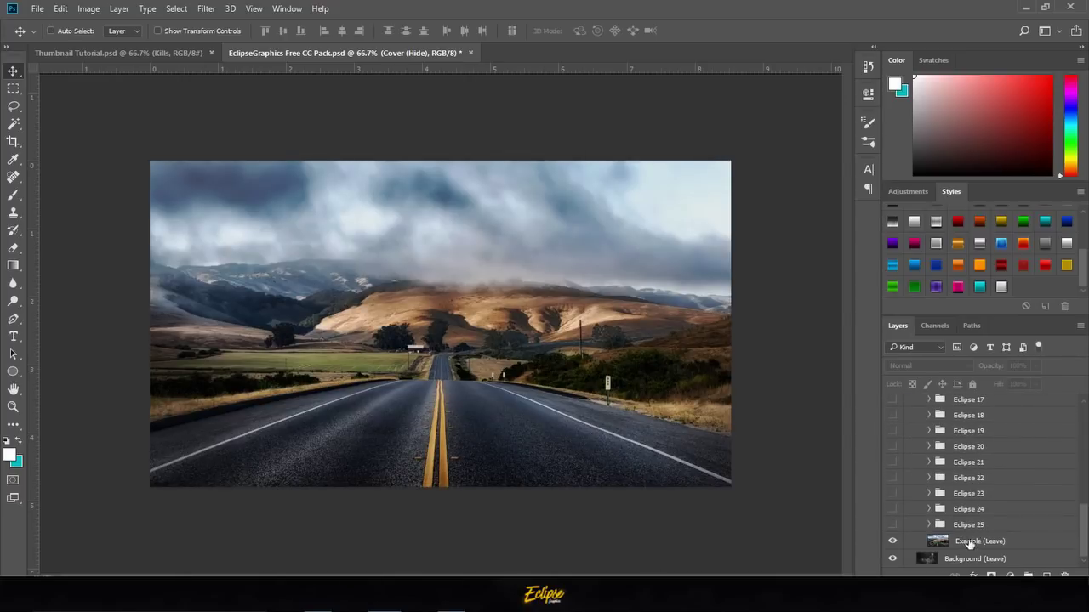
scroll(970, 545, "up", 8)
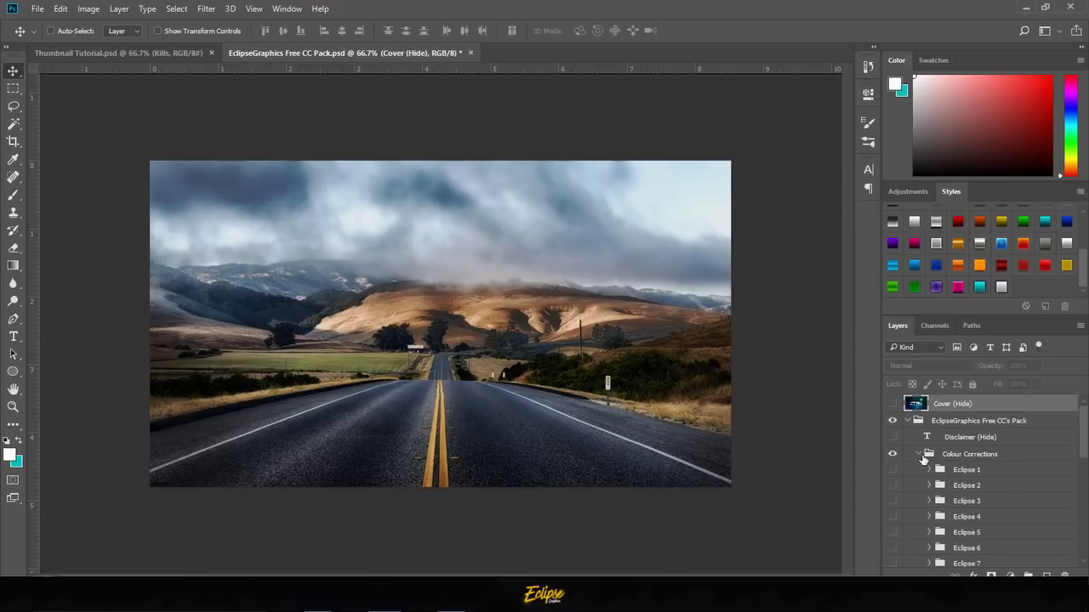
left_click(918, 454)
left_click(970, 453)
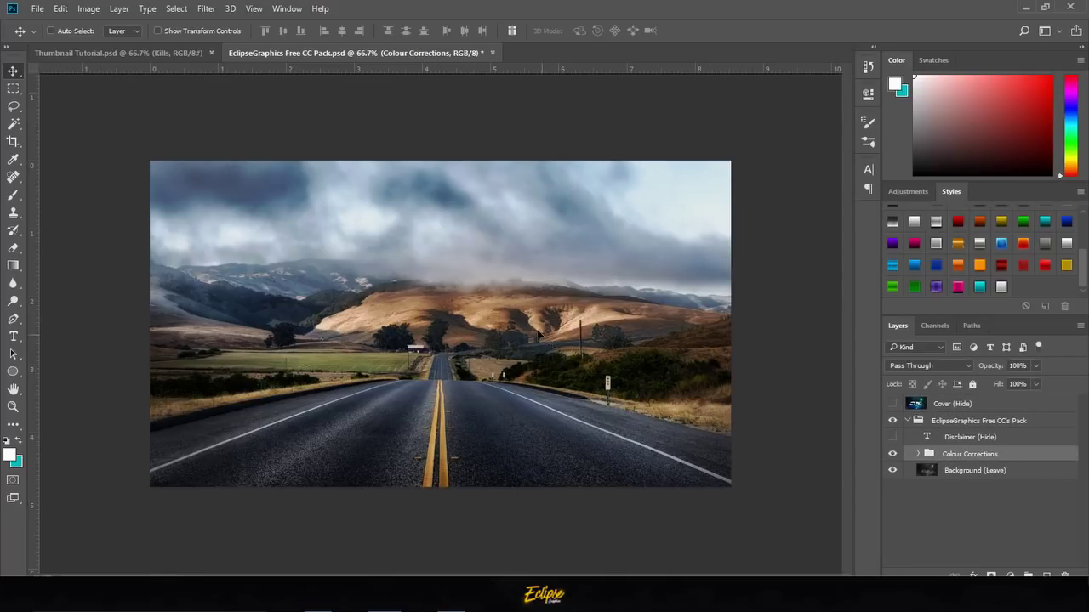
left_click_drag(537, 336, 464, 349)
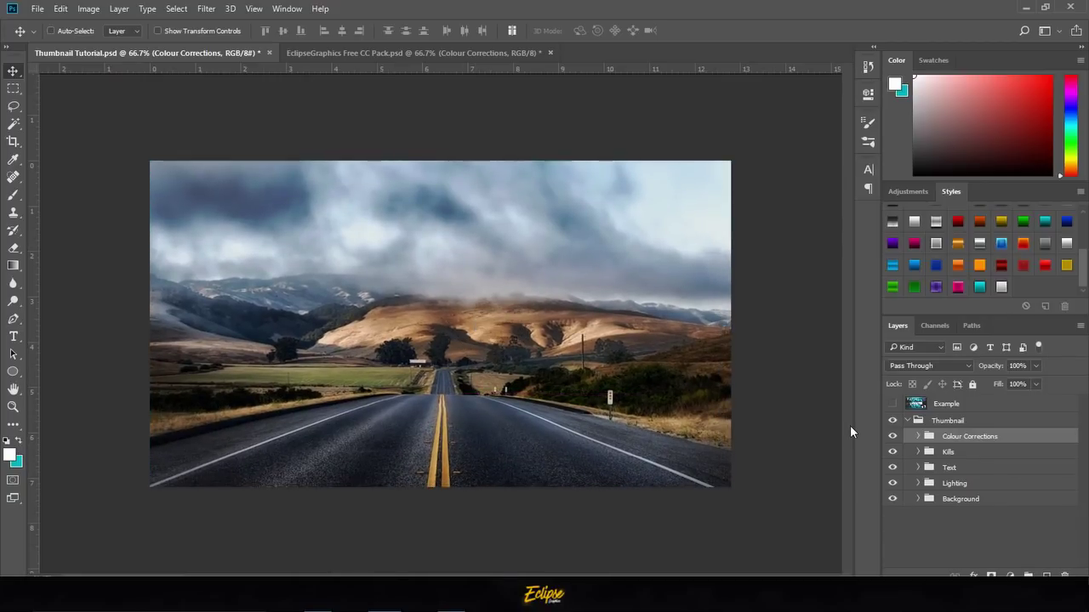
Delete the Example (Leave) photo layer from the copied Colour Corrections group.
left_click(918, 437)
scroll(1008, 485, "down", 5)
left_click(995, 508)
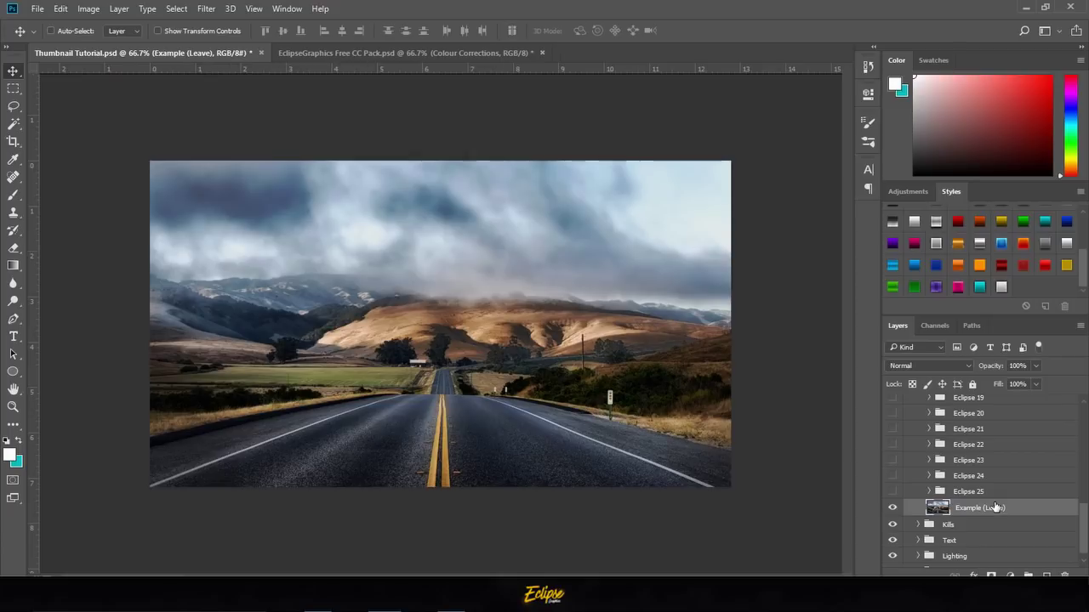
key("Delete")
Ungroup the Colour Corrections group so the Eclipse groups sit directly inside the Thumbnail group.
scroll(951, 439, "up", 6)
right_click(953, 430)
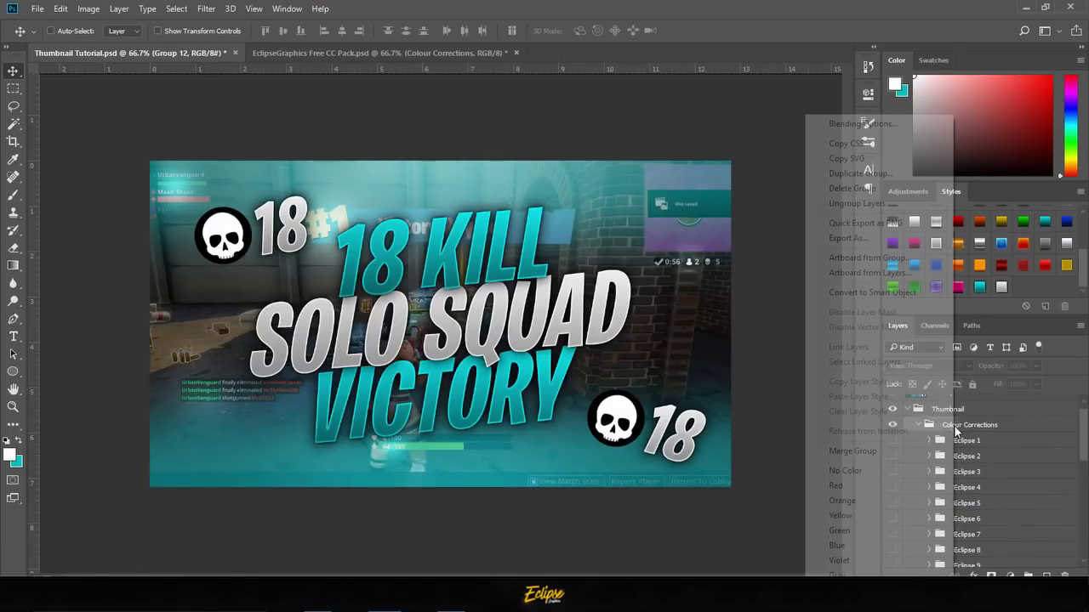
left_click(850, 204)
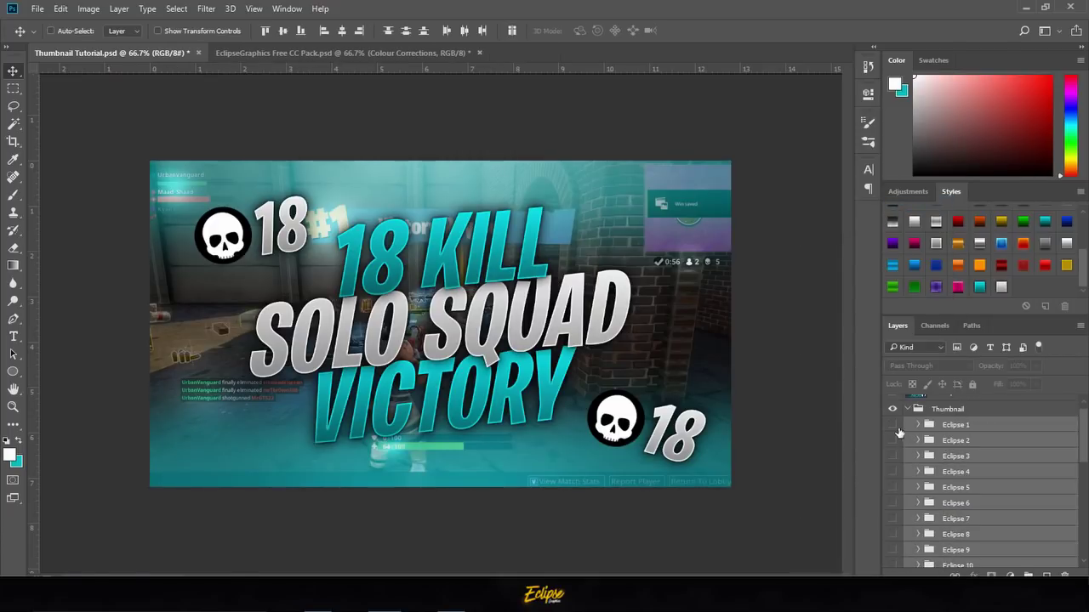
Preview the Eclipse 1 to Eclipse 5 colour corrections on the thumbnail one at a time, hiding each again.
left_click(892, 425)
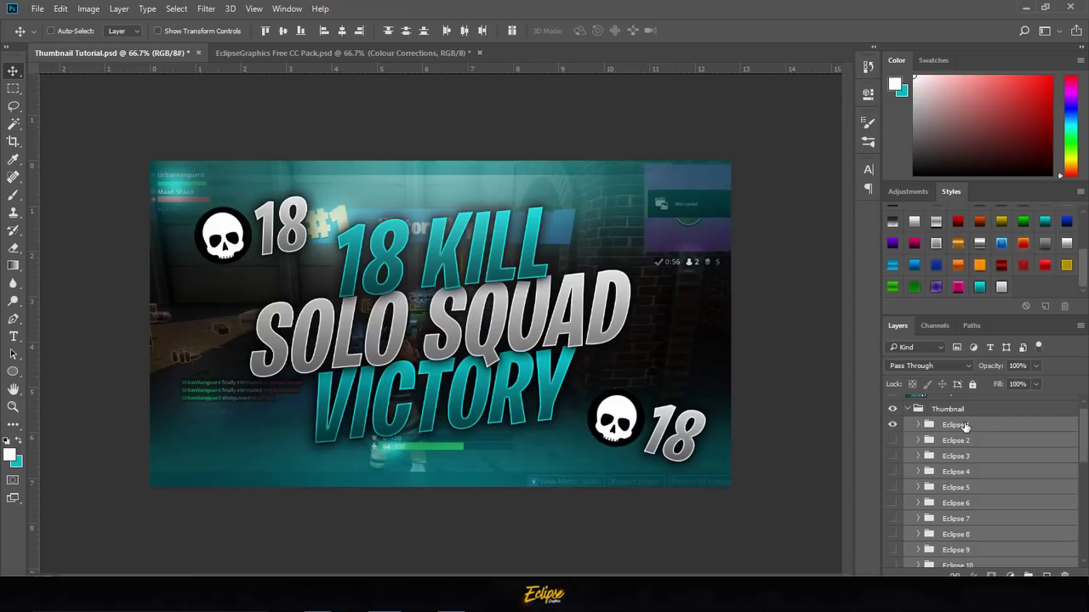
left_click(960, 425)
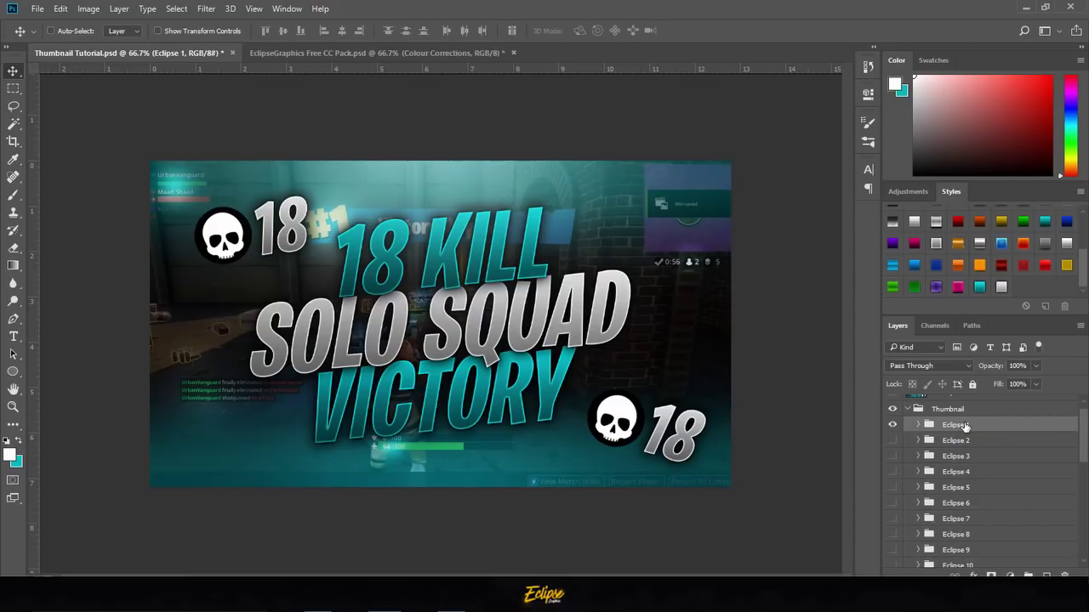
left_click(895, 424)
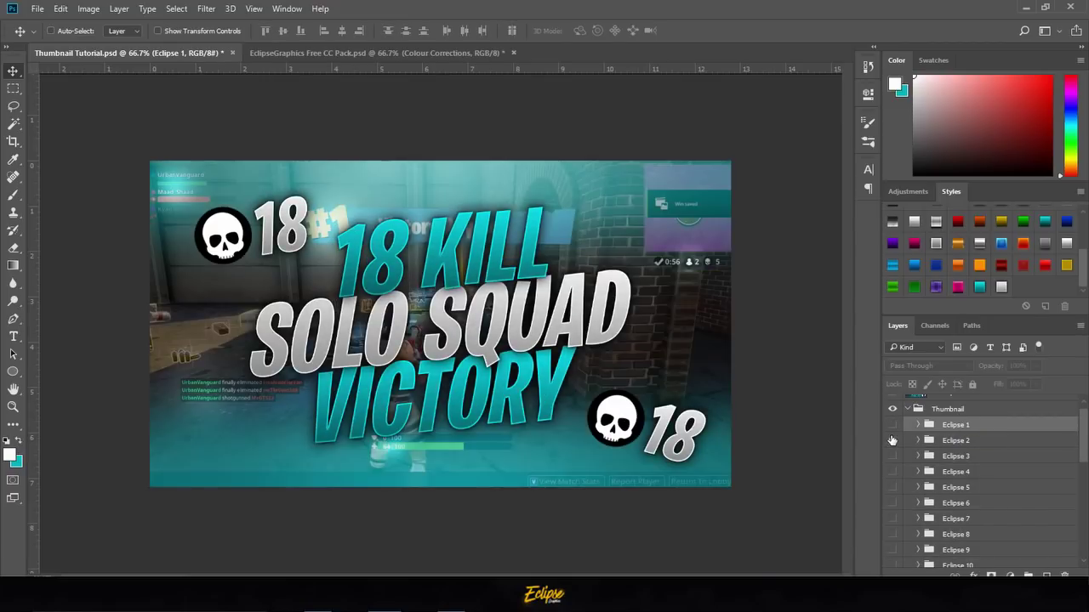
left_click(892, 440)
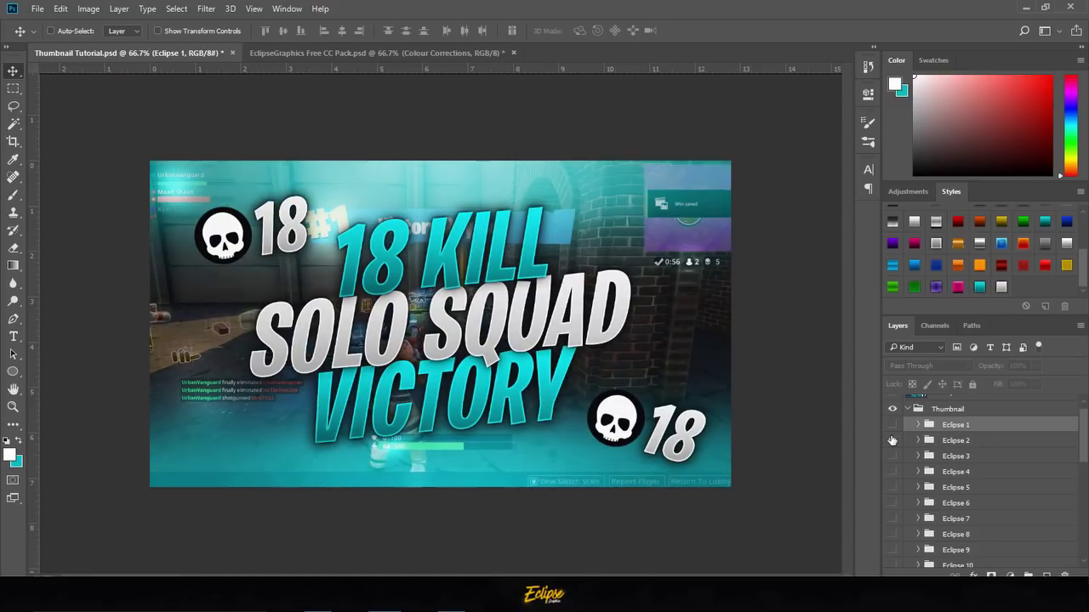
left_click(892, 456)
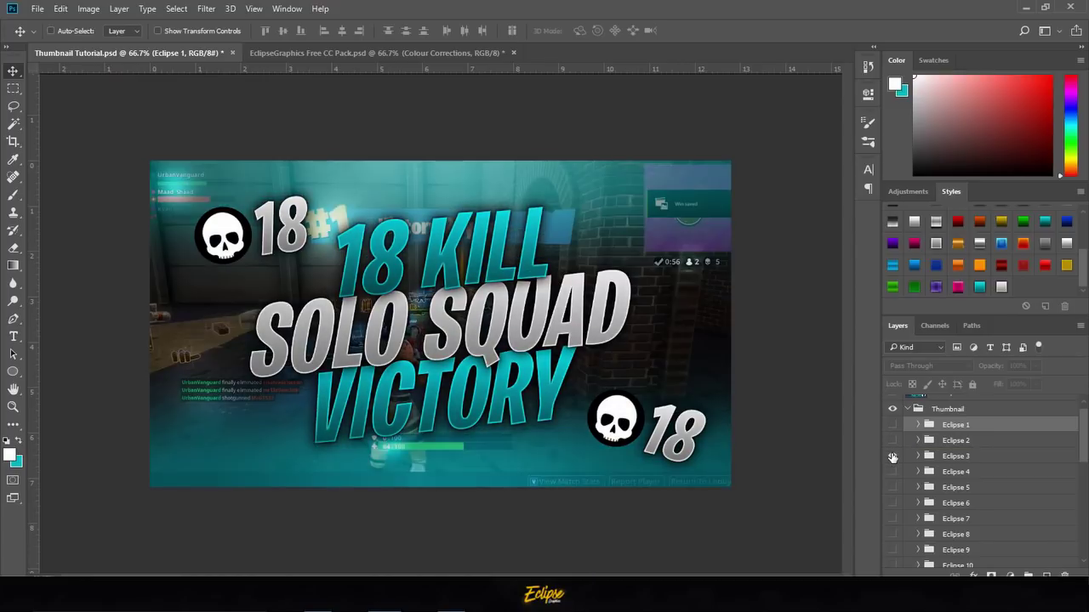
left_click(892, 456)
left_click(893, 473)
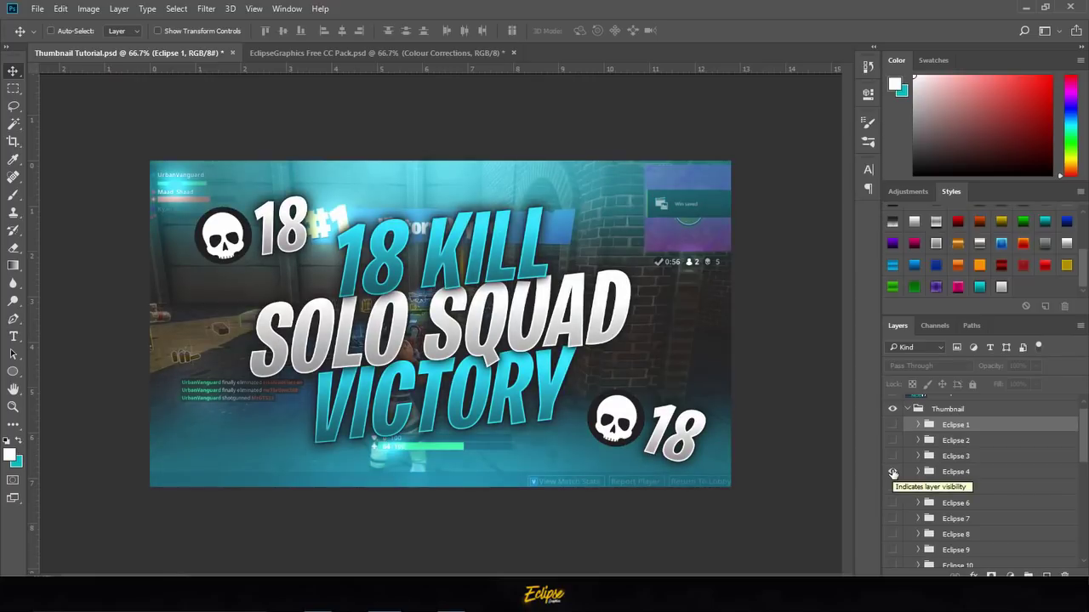
left_click(893, 472)
left_click(892, 487)
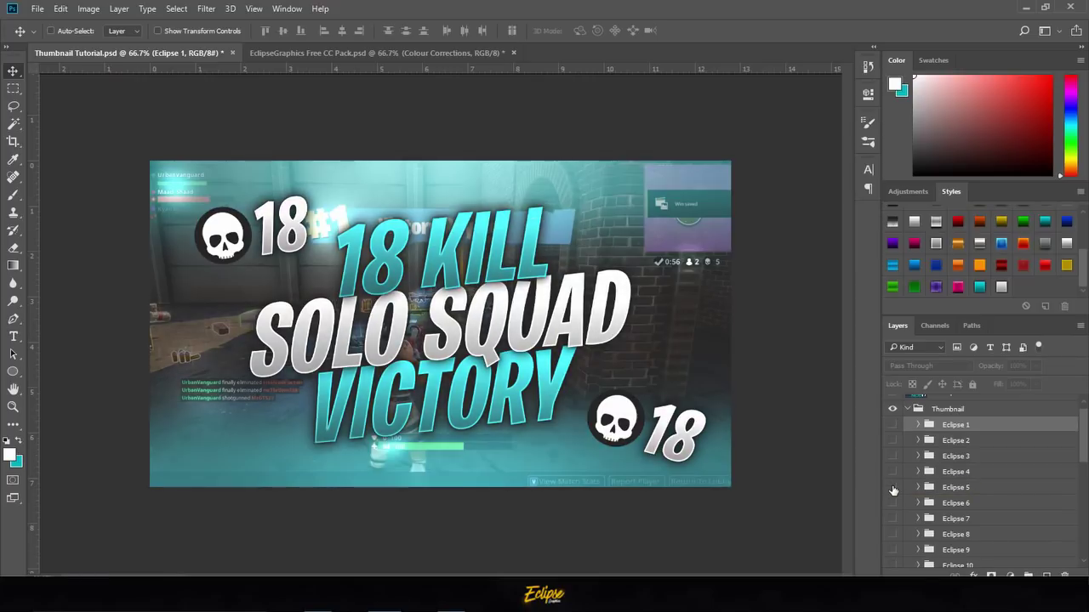
left_click(893, 487)
left_click(893, 488)
left_click(892, 488)
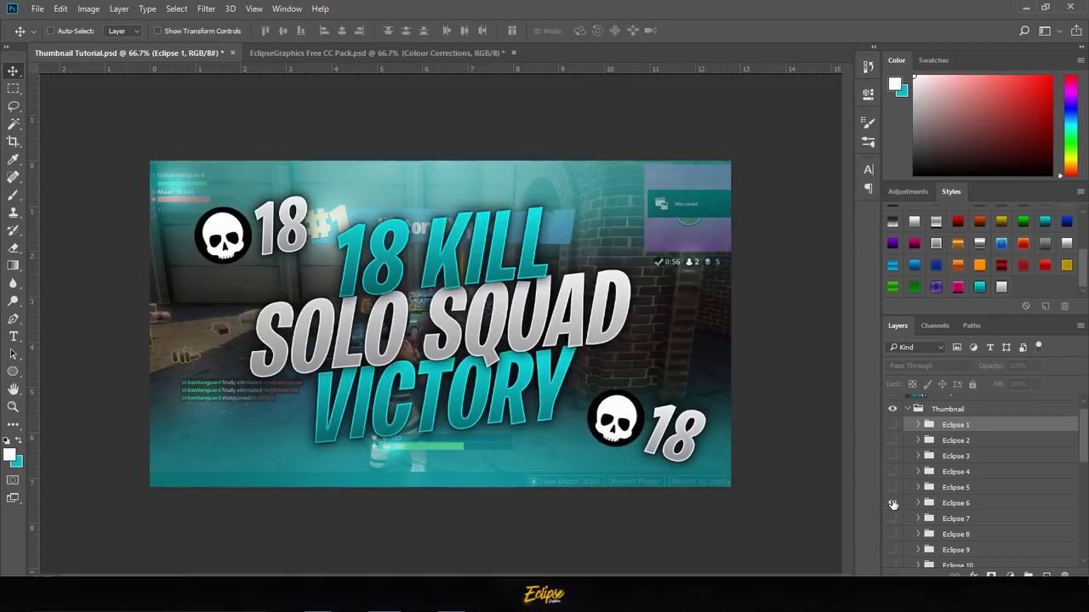
Preview the Eclipse 6 to Eclipse 9 colour corrections on the thumbnail one at a time, hiding each again.
left_click(893, 504)
left_click(892, 503)
left_click(893, 518)
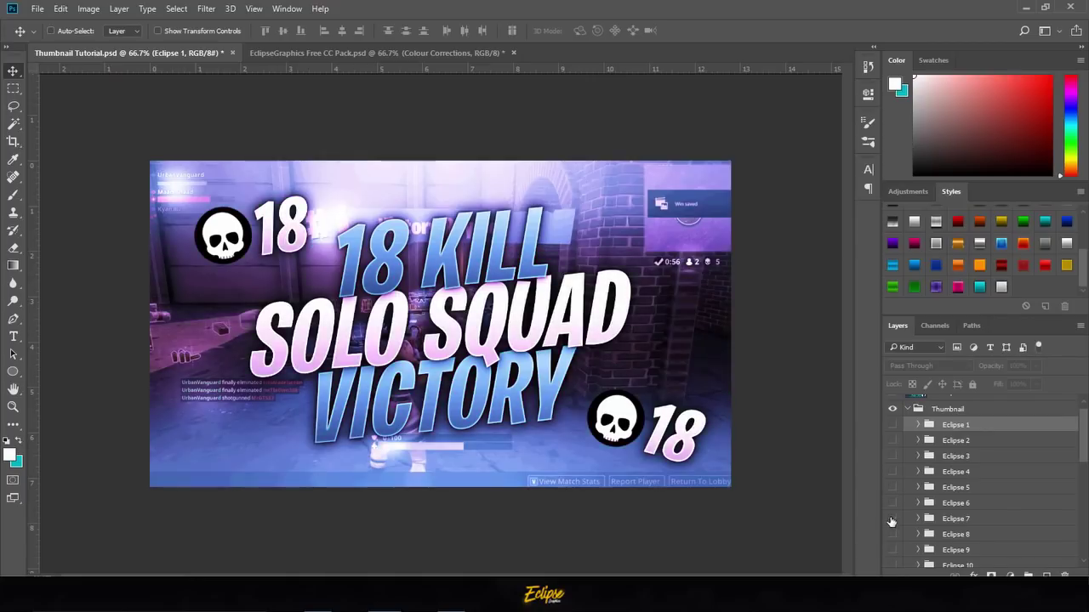
left_click(892, 519)
left_click(892, 534)
left_click(891, 537)
left_click(893, 550)
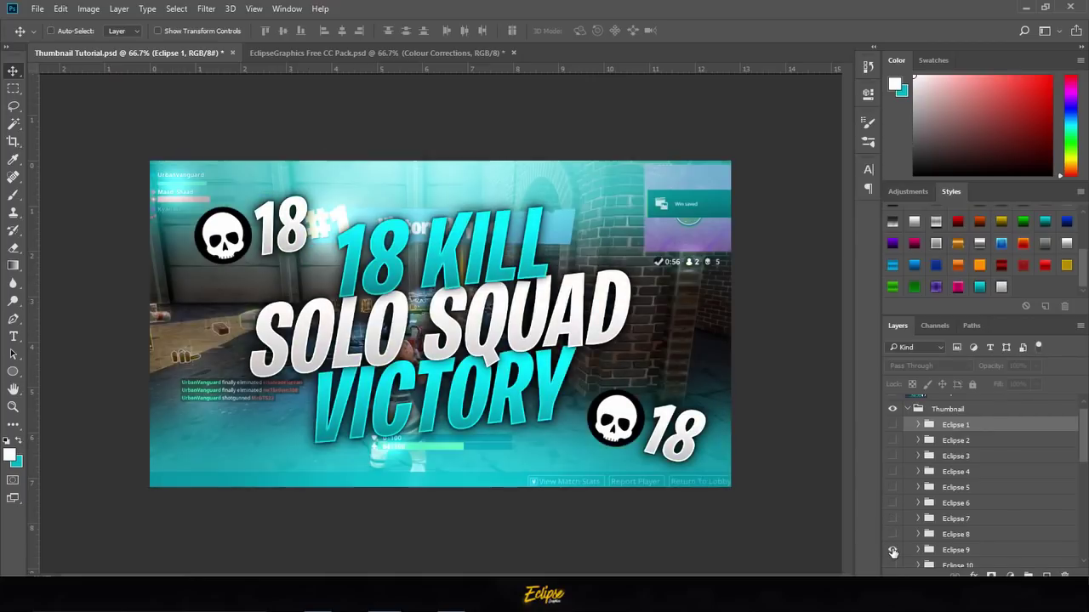
left_click(893, 551)
scroll(893, 553, "down", 1)
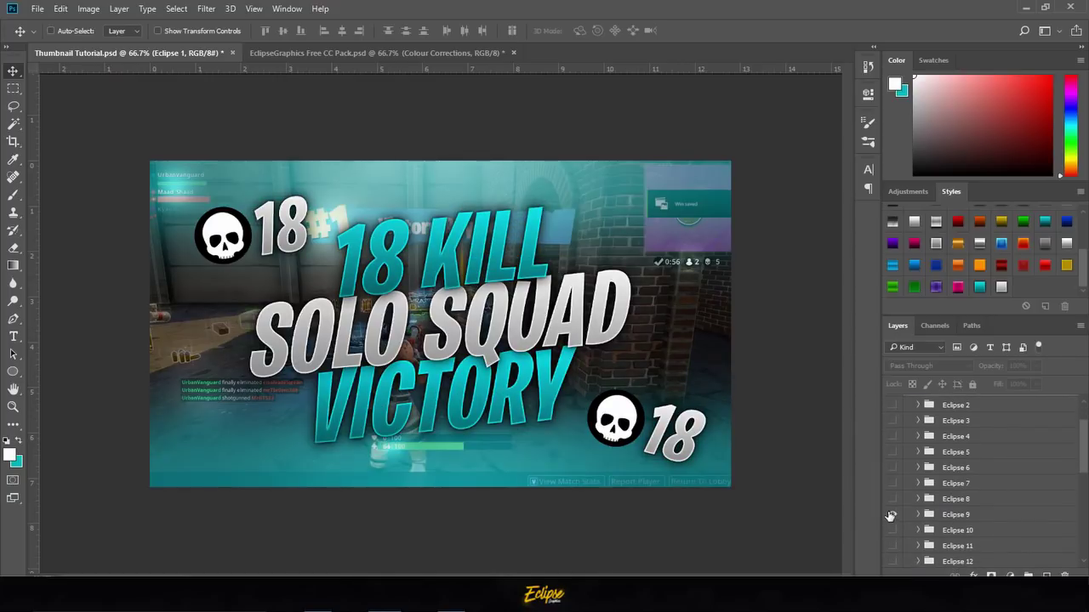
left_click(891, 514)
left_click(891, 515)
Compare the thumbnail with each of the Eclipse 10 to Eclipse 13 colour corrections shown and hidden.
left_click(891, 530)
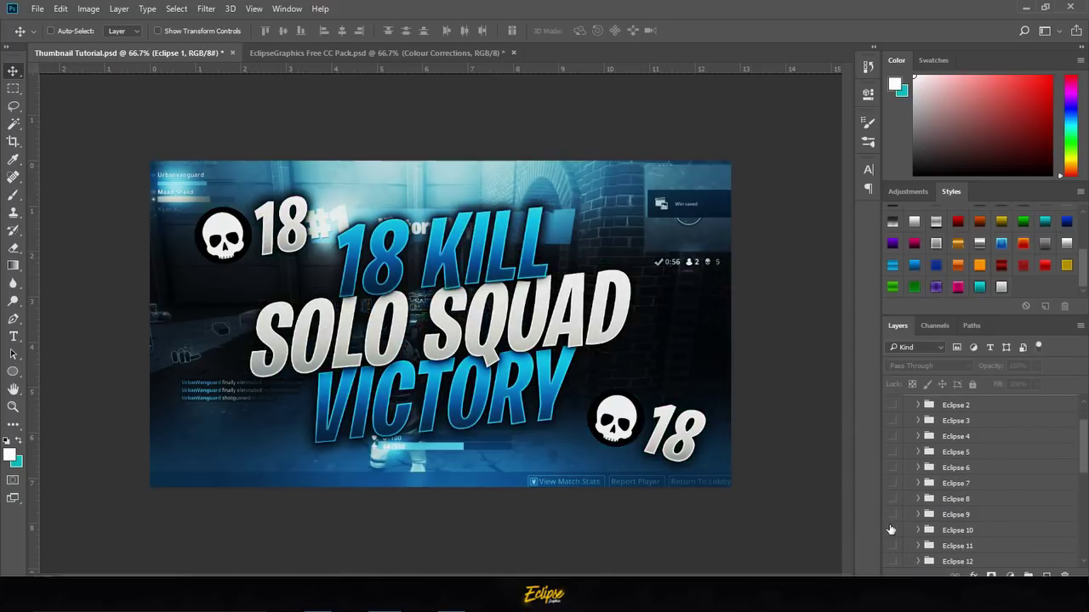
left_click(891, 529)
left_click(891, 530)
left_click(891, 530)
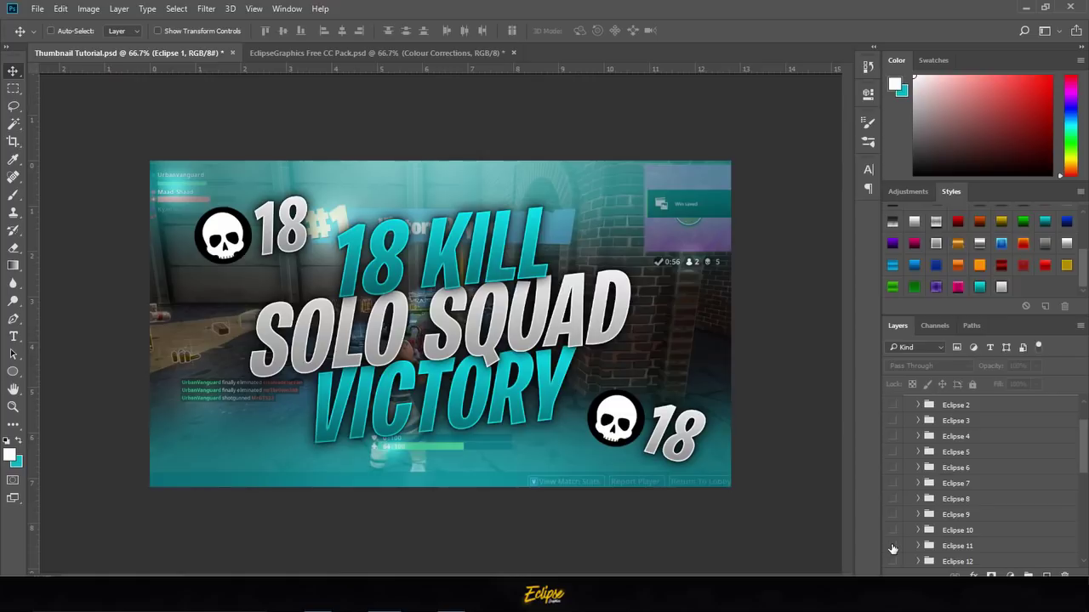
left_click(892, 546)
left_click(892, 547)
left_click(892, 546)
left_click(892, 546)
scroll(892, 548, "down", 2)
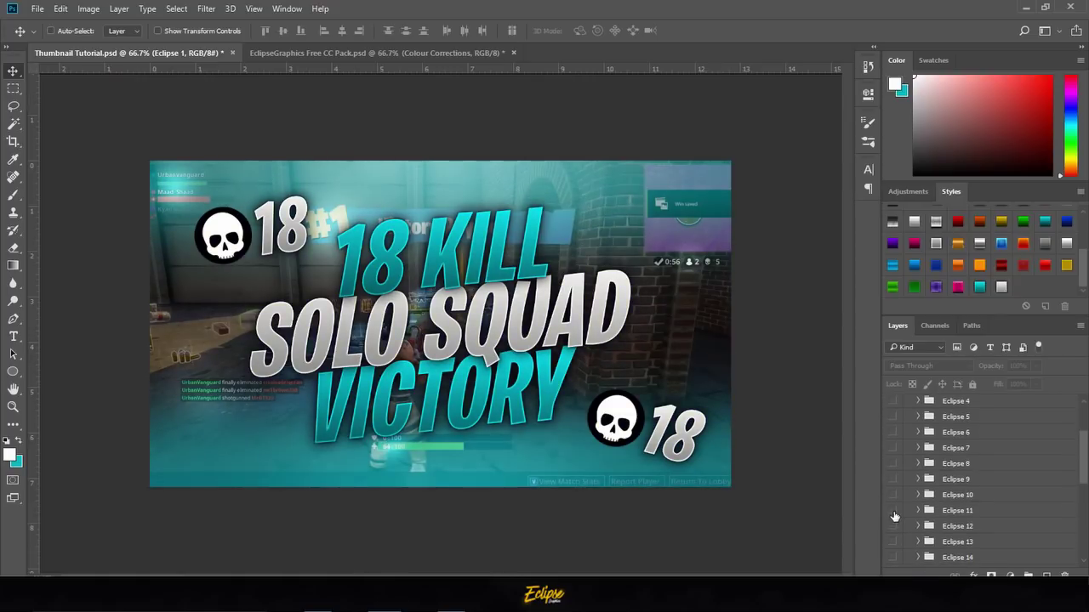
left_click(892, 512)
left_click(892, 512)
left_click(893, 527)
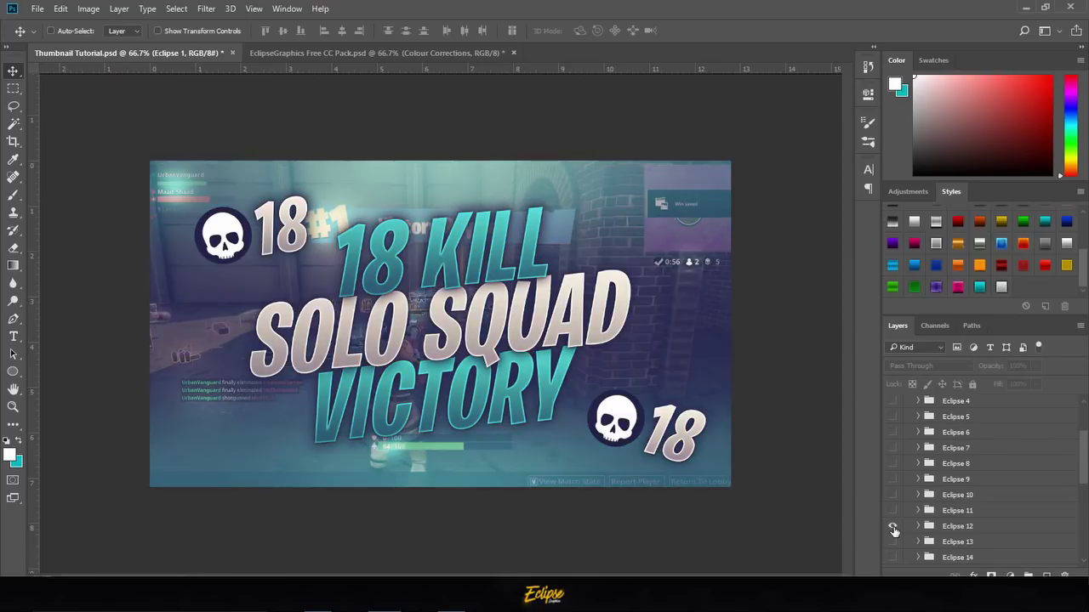
left_click(893, 527)
left_click(892, 542)
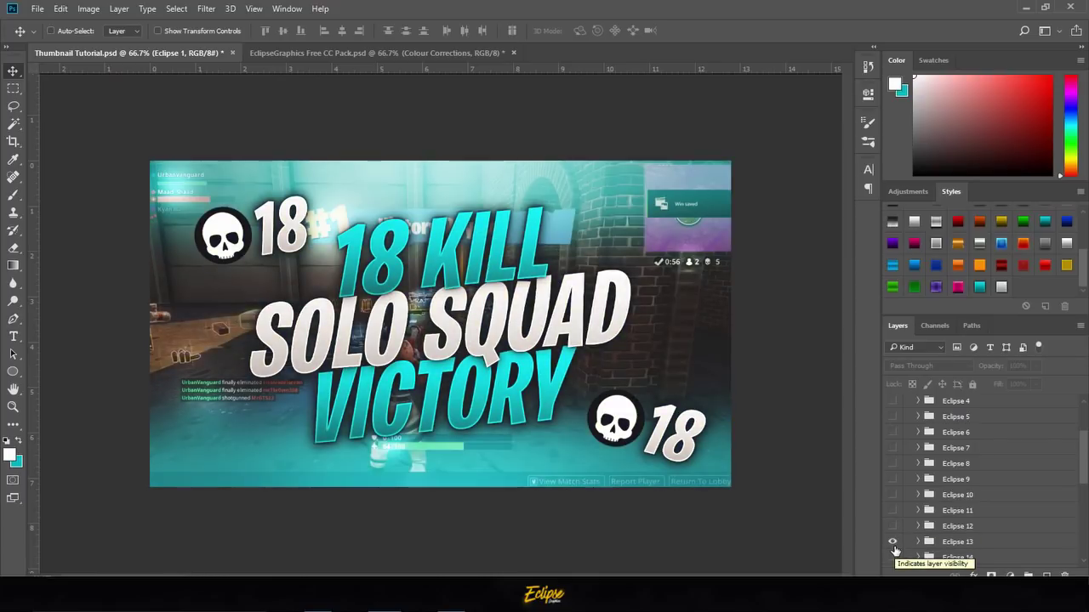
left_click(893, 542)
Delete Eclipse 14 and all the higher-numbered Eclipse groups below it, keeping the Kills group and those beneath.
left_click(893, 557)
left_click(957, 558)
scroll(959, 551, "down", 2)
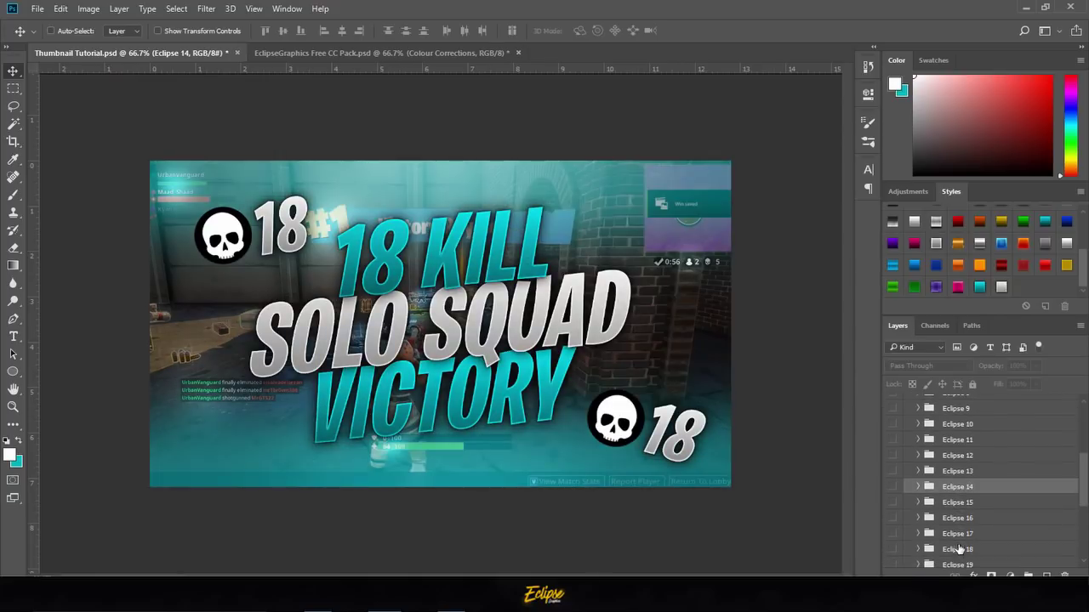
scroll(959, 550, "down", 3)
key("Delete")
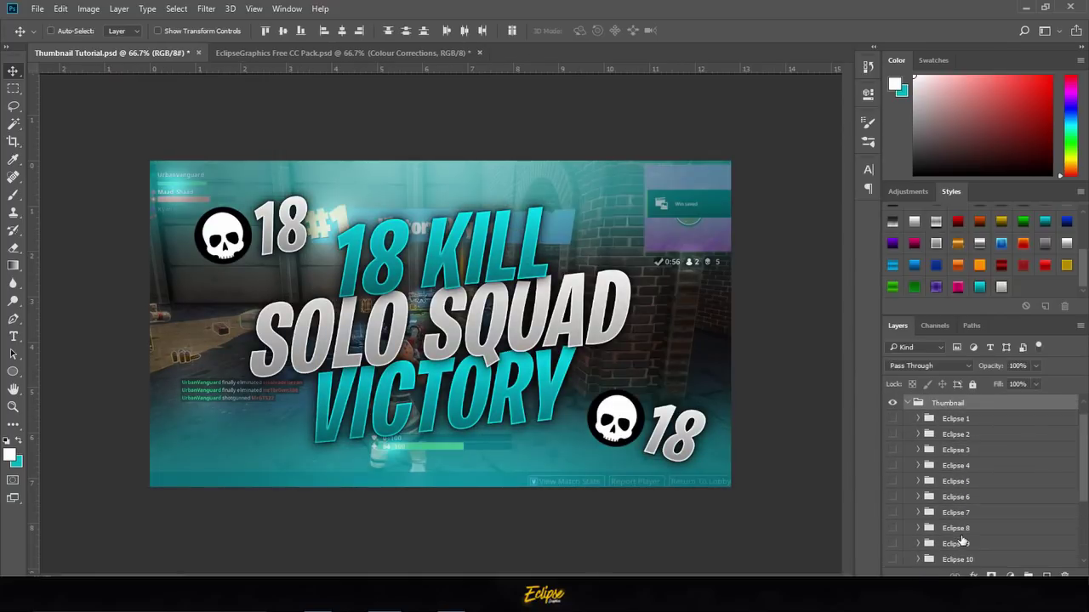
Delete the Eclipse 1 to 3, Eclipse 5 to 9 and Eclipse 11 groups, keeping Eclipse 4, 10, 12 and 13.
left_click(955, 422)
left_click(967, 454, "shift")
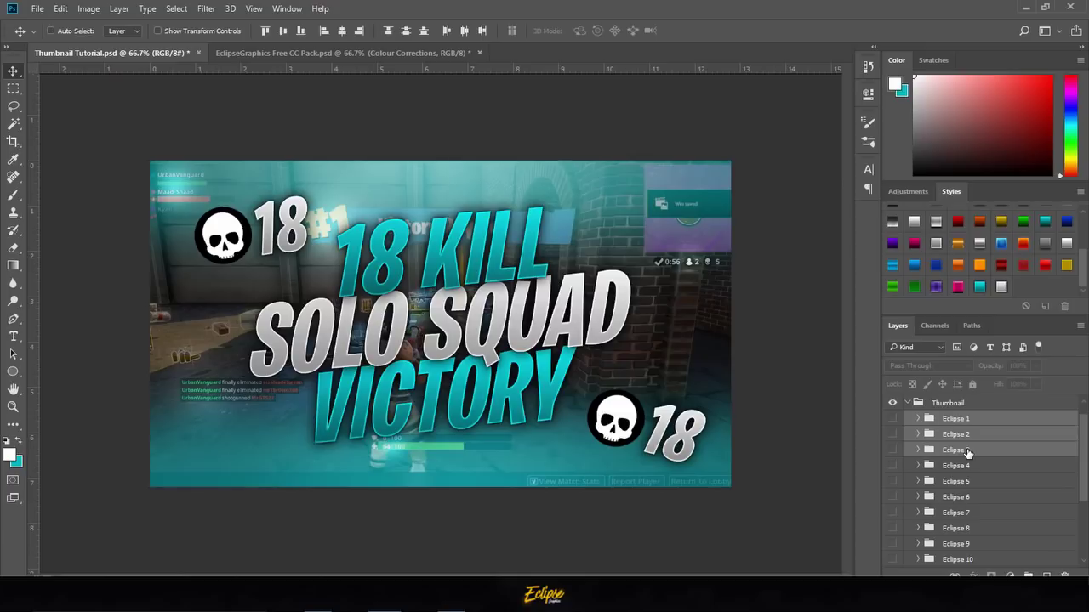
key("Delete")
left_click(979, 435)
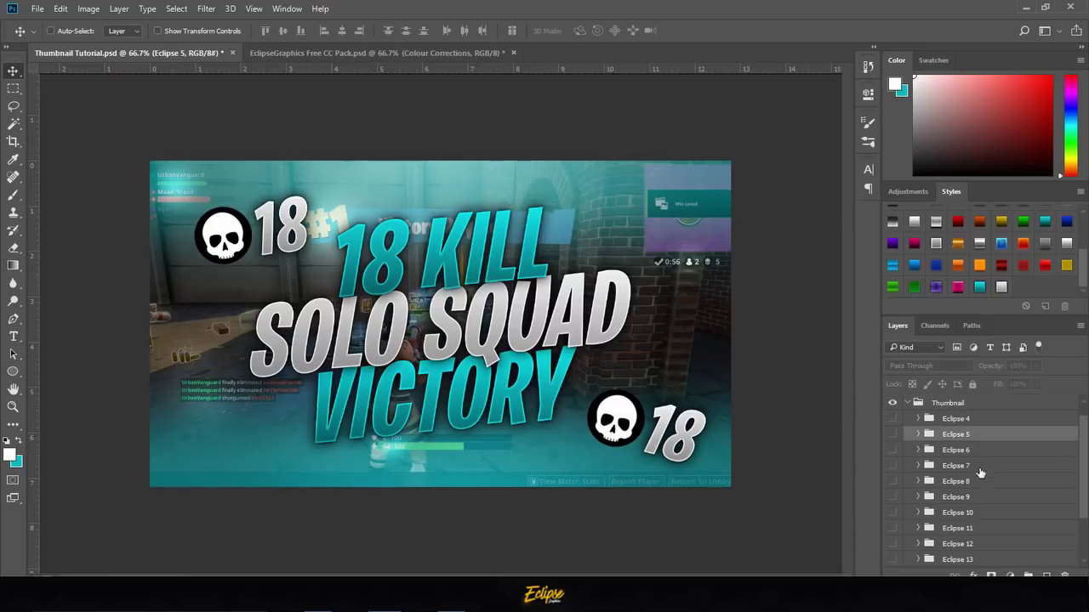
left_click(984, 501, "shift")
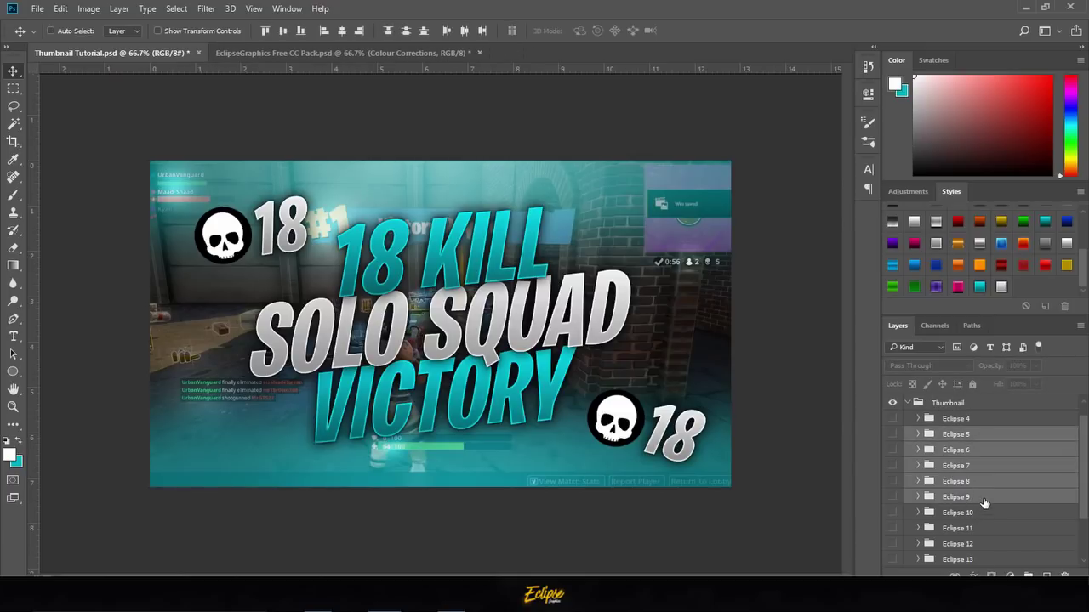
key("Delete")
left_click(975, 469)
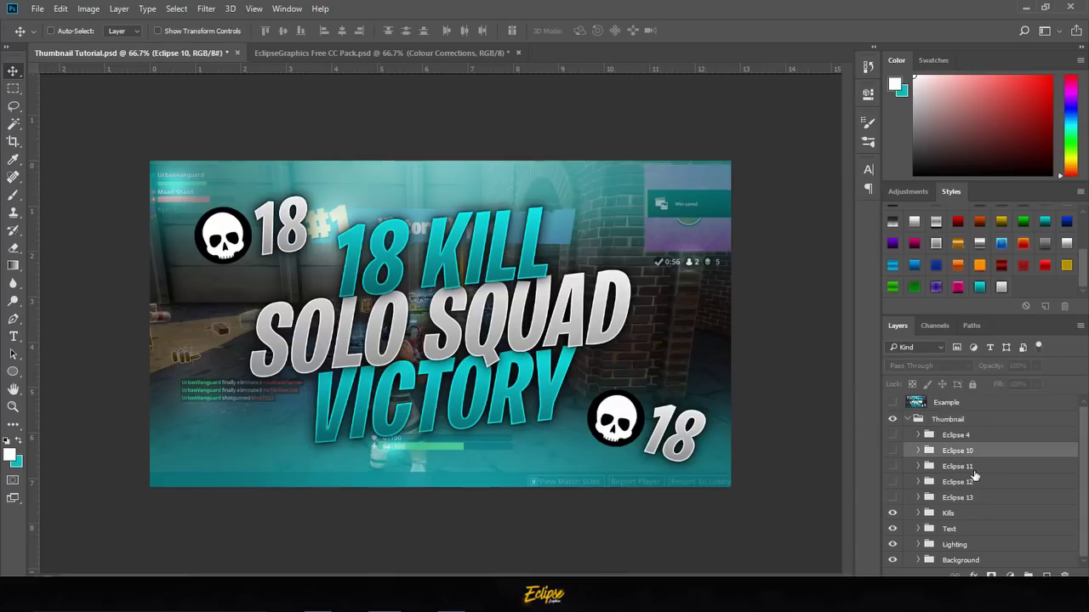
key("Delete")
Show the Eclipse 4 group and rename it CC 1.
left_click(892, 436)
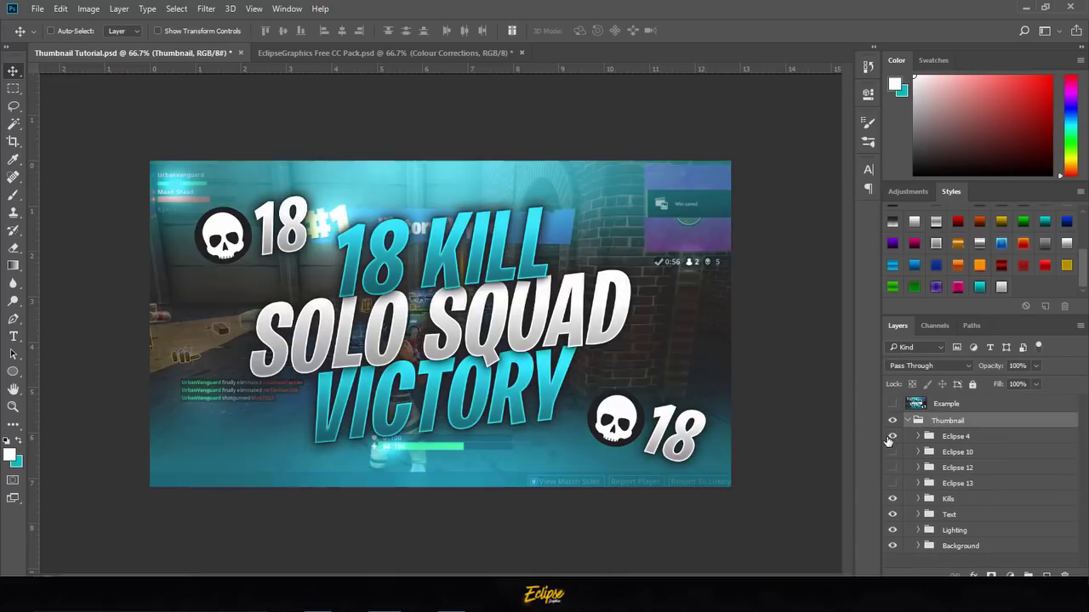
double_click(967, 439)
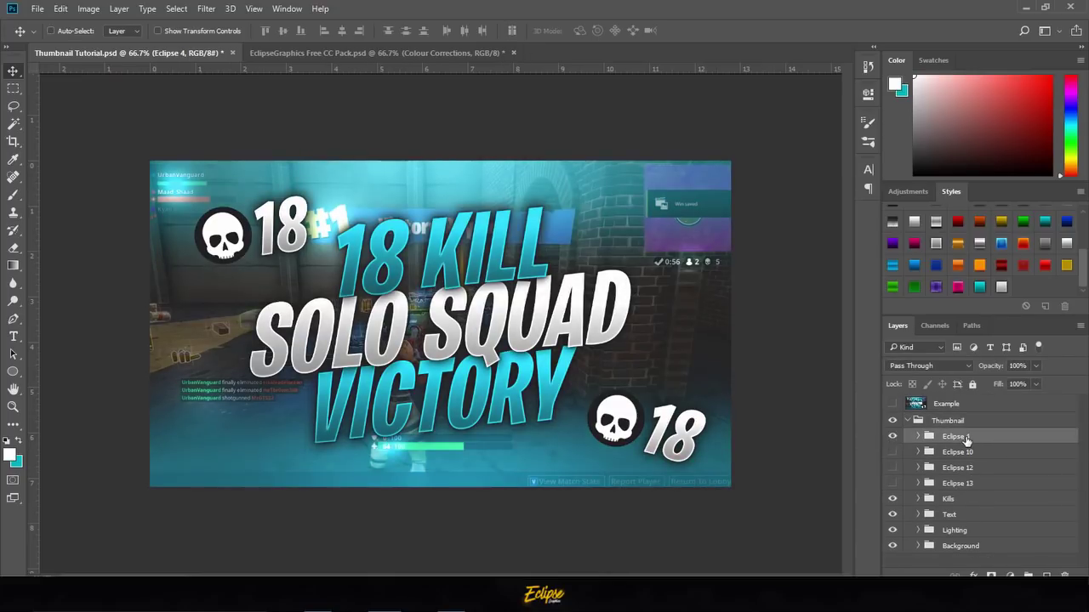
type("CC 1")
key("Return")
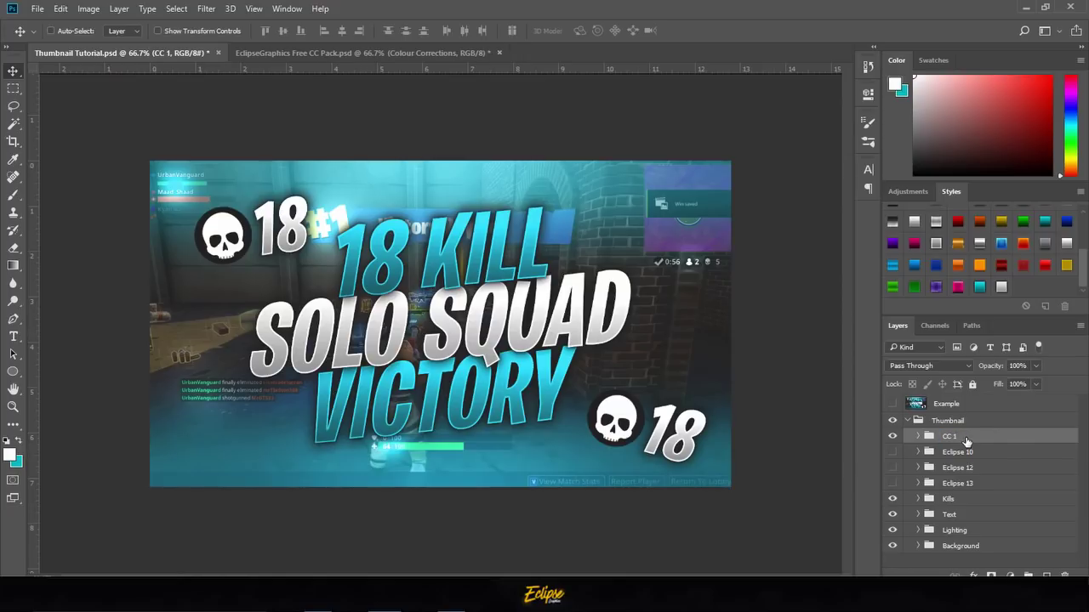
Show the Eclipse 10 group, placed between the Text and Lighting groups, at 25% opacity.
left_click(893, 452)
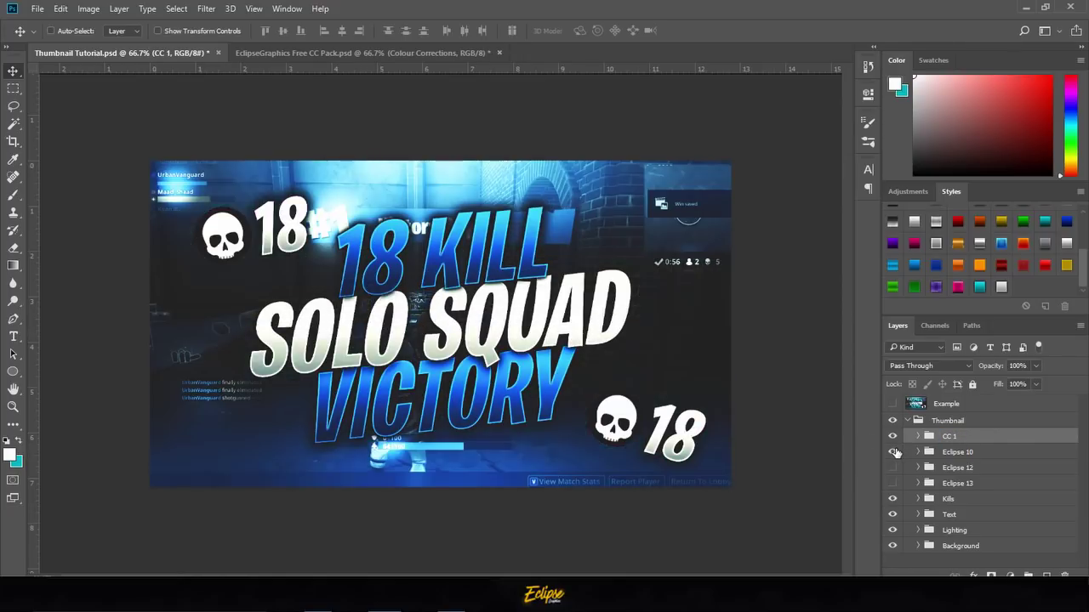
left_click_drag(969, 452, 975, 515)
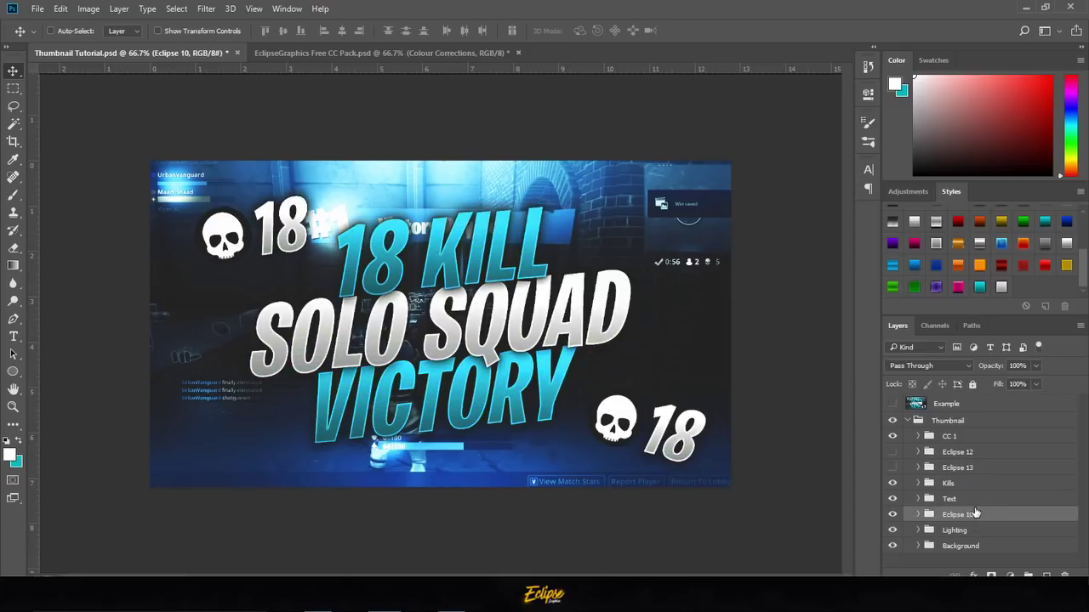
left_click(1028, 365)
type("25")
key("Return")
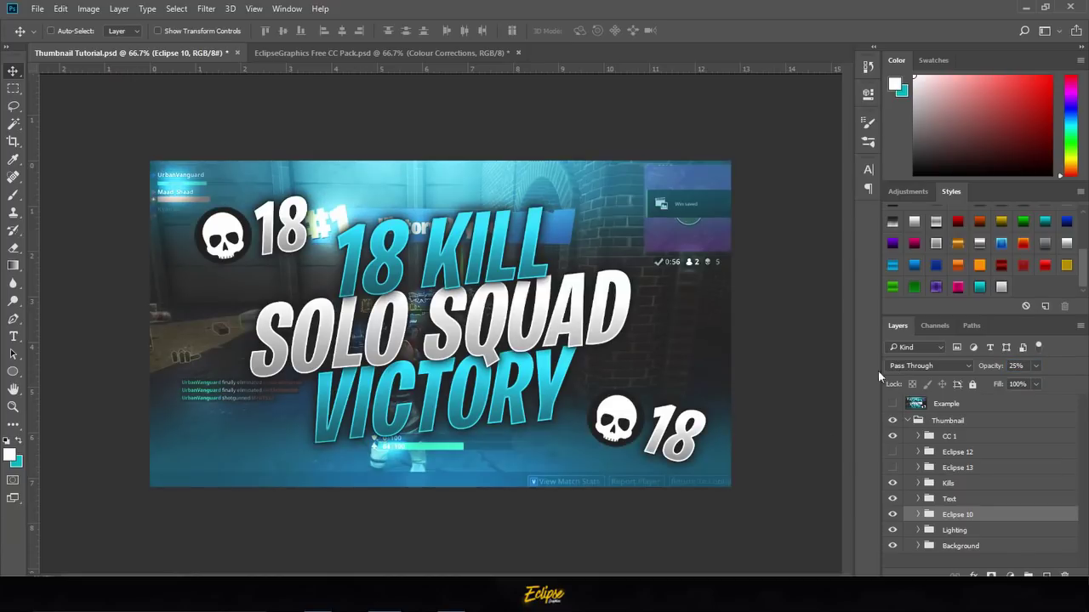
Compare the thumbnail with Eclipse 10 shown and hidden, trying it beneath the Lighting group before returning it above.
left_click(892, 514)
left_click(892, 515)
left_click(893, 514)
left_click(892, 515)
left_click_drag(959, 516, 962, 542)
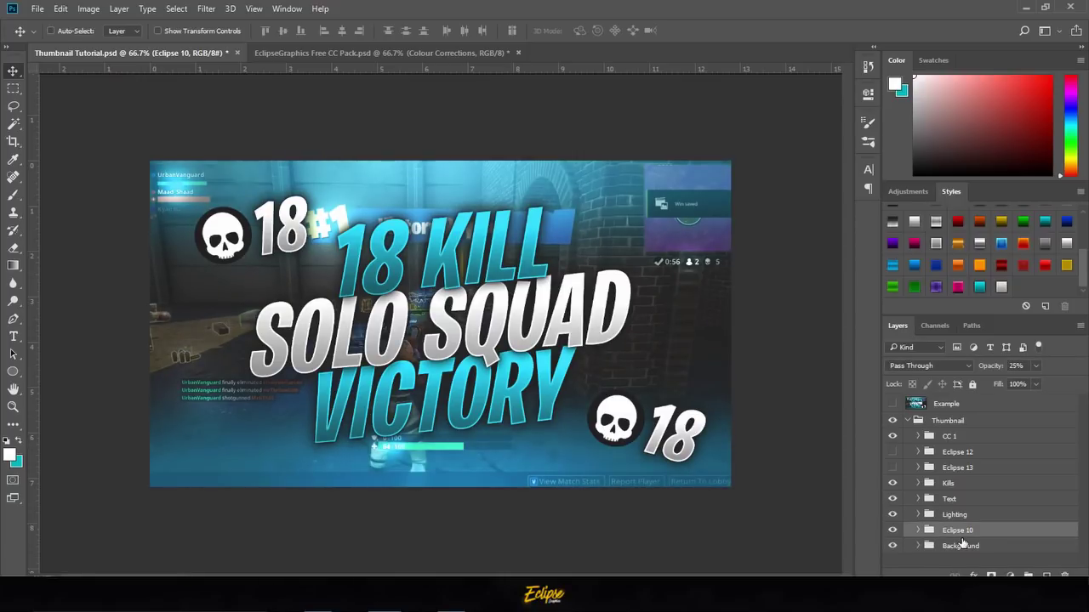
left_click(893, 530)
left_click(892, 530)
left_click_drag(959, 516, 962, 506)
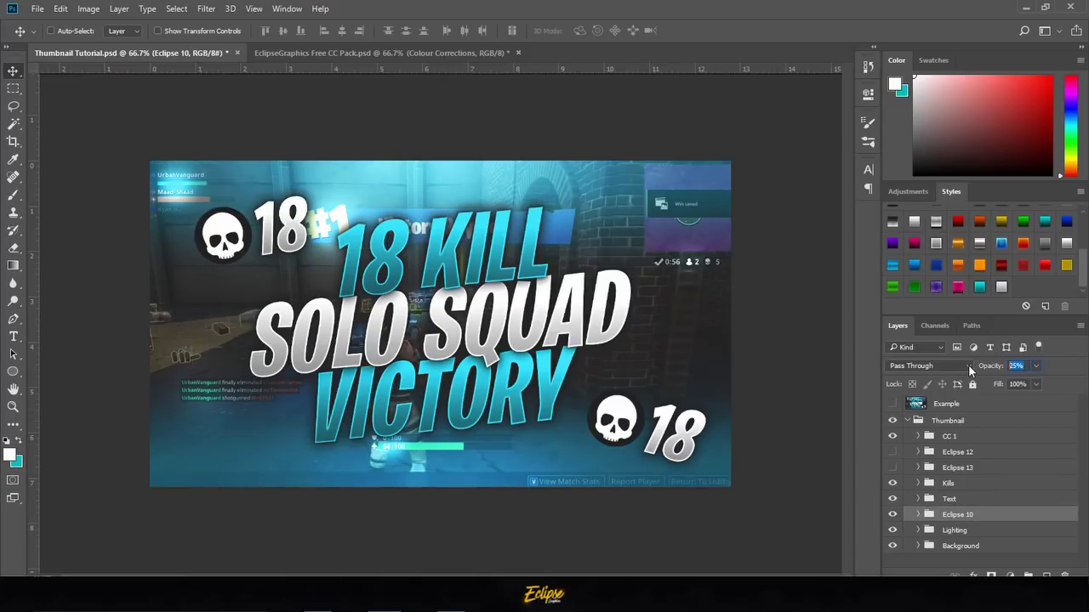
Set the Eclipse 10 group's opacity to 15% and rename it CC 2.
type("15")
left_click(892, 514)
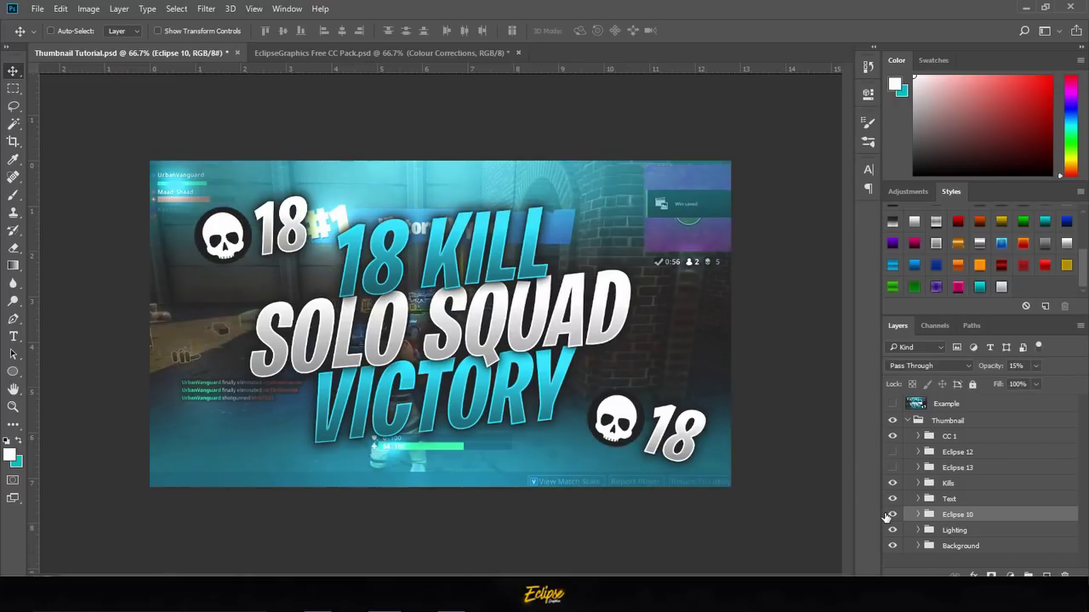
left_click(892, 515)
double_click(957, 514)
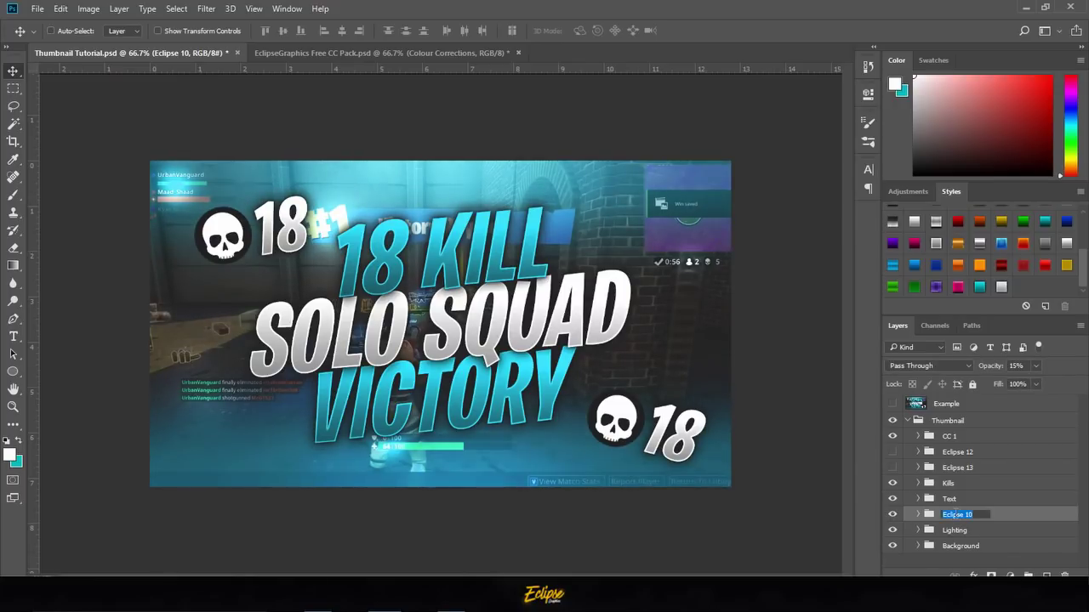
type("CC 2")
key("Return")
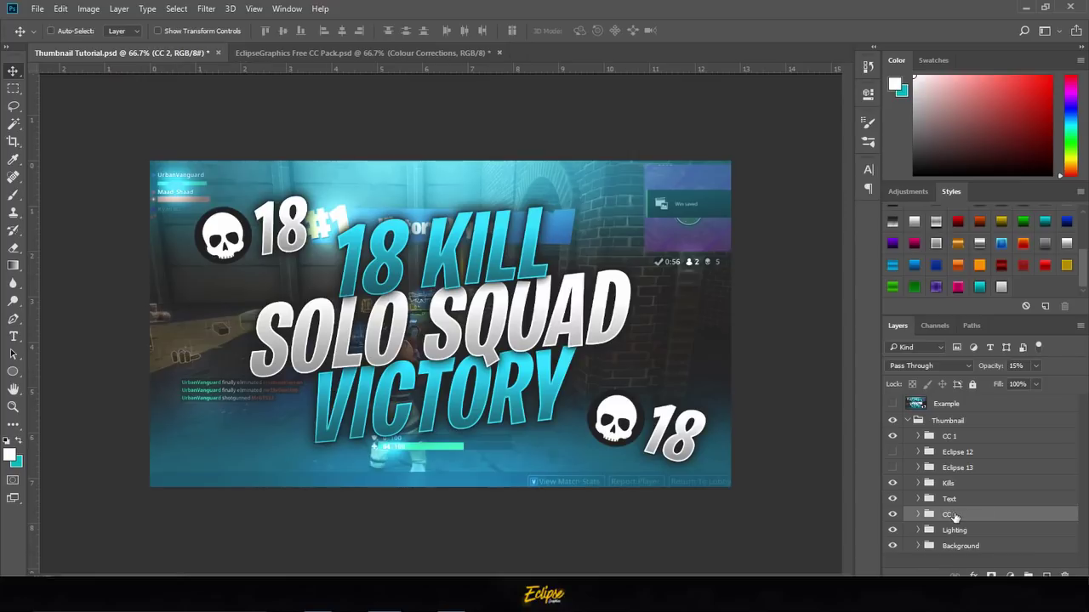
Preview the Eclipse 13 colour correction, hide it, and show the Eclipse 12 group instead.
left_click(892, 468)
left_click(893, 468)
left_click(892, 451)
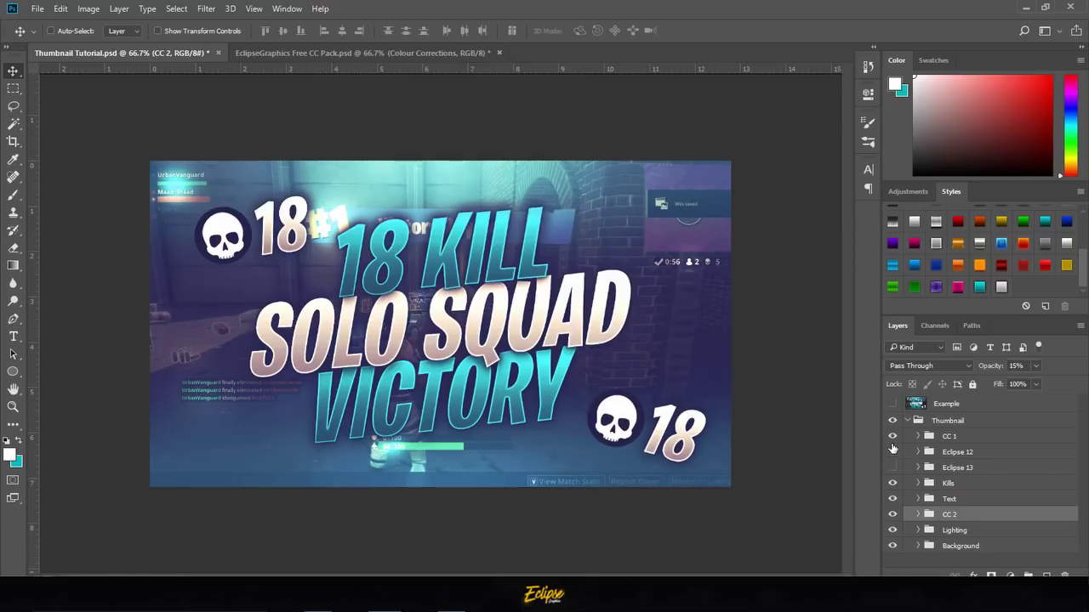
left_click(892, 450)
left_click(892, 452)
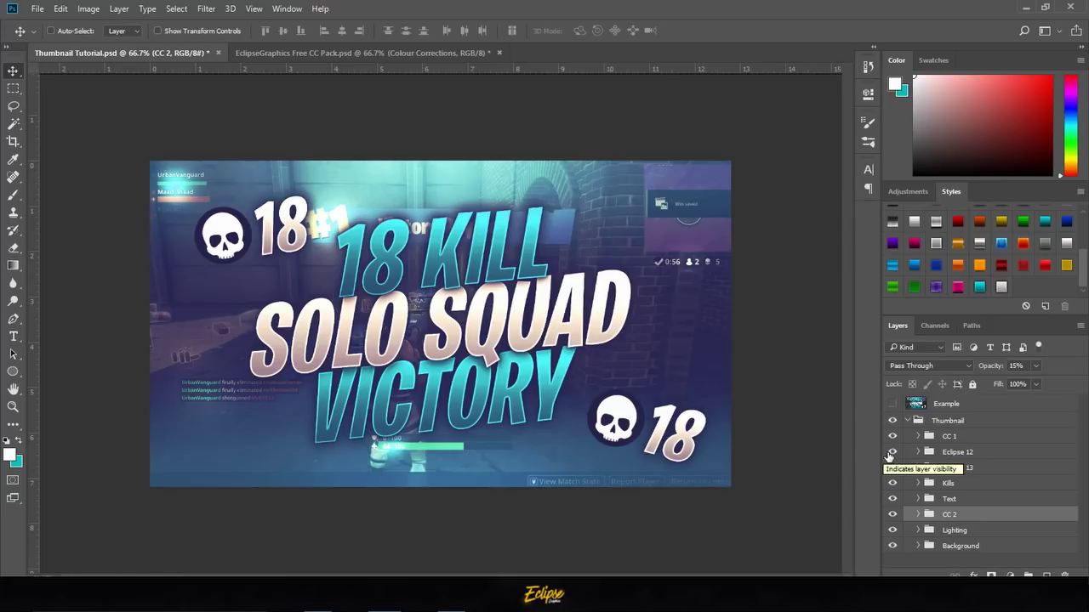
Move the Eclipse 12 group between the Text and CC 2 groups and rename it CC 3.
left_click_drag(955, 453, 953, 504)
double_click(952, 500)
type("C")
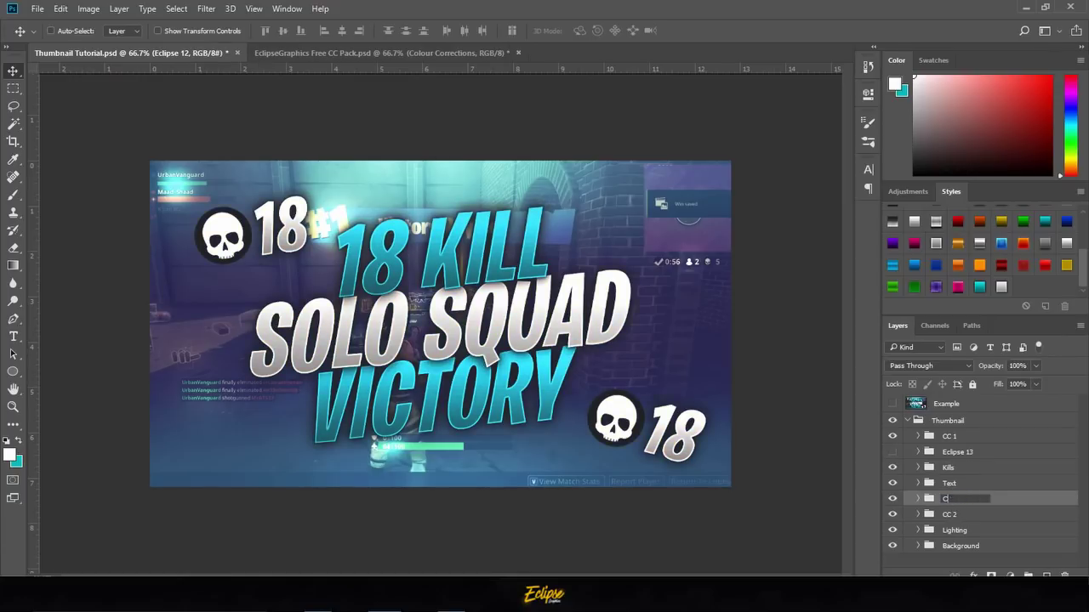
type("C 3")
key("Return")
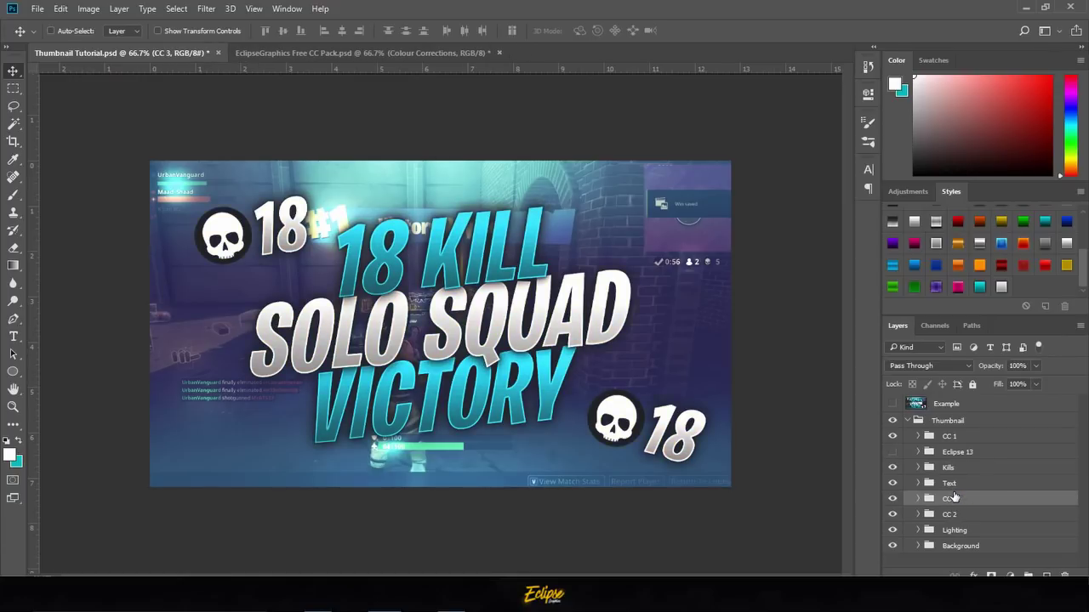
Hide the CC 2 group, set CC 3 to 50% opacity, and compare the thumbnail with CC 3 off and on.
left_click(892, 514)
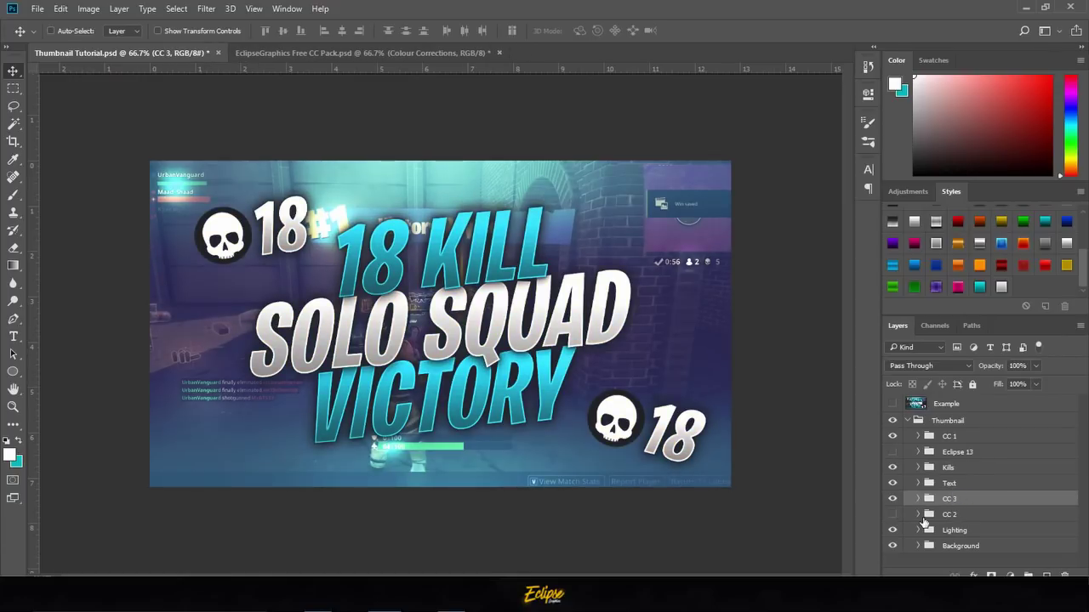
left_click(1024, 368)
type("50")
key("Return")
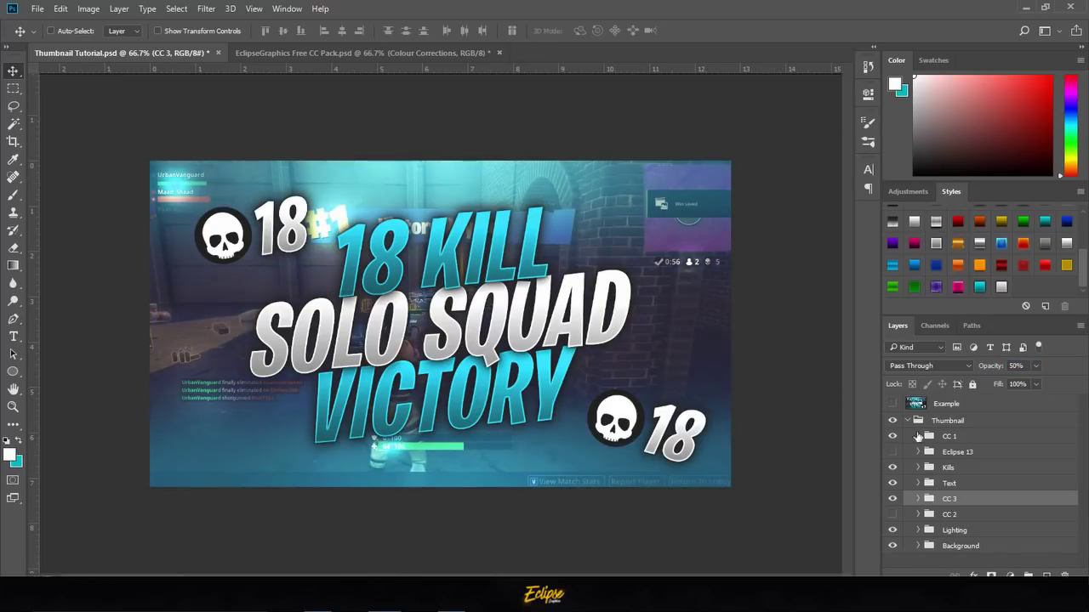
left_click(892, 499)
left_click(892, 499)
Delete the hidden CC 2 group and rename the CC 3 group as CC 2.
left_click(953, 515)
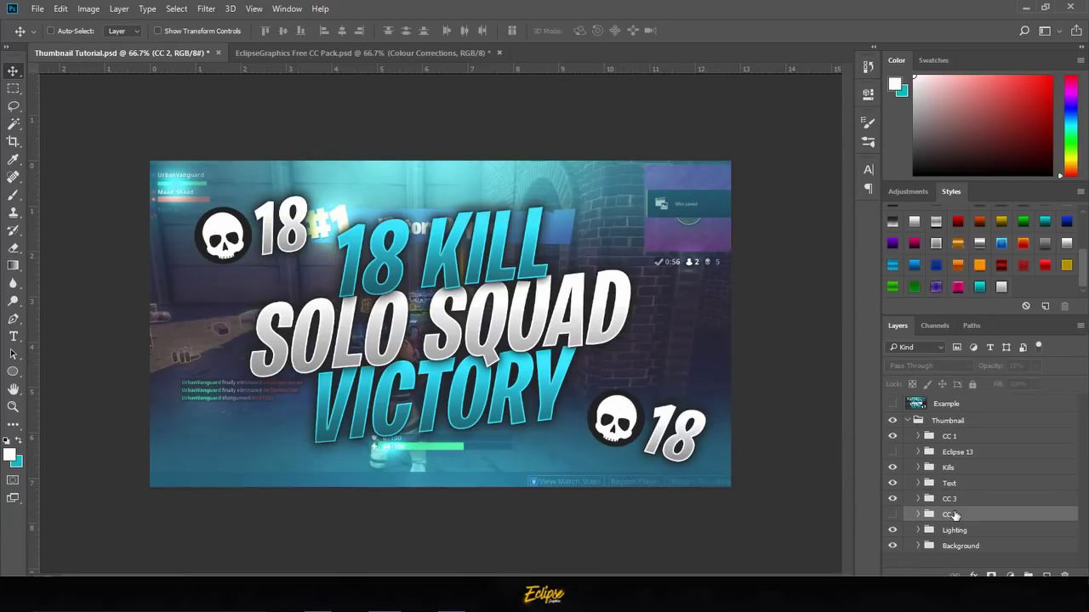
key("Delete")
double_click(949, 499)
type("CC")
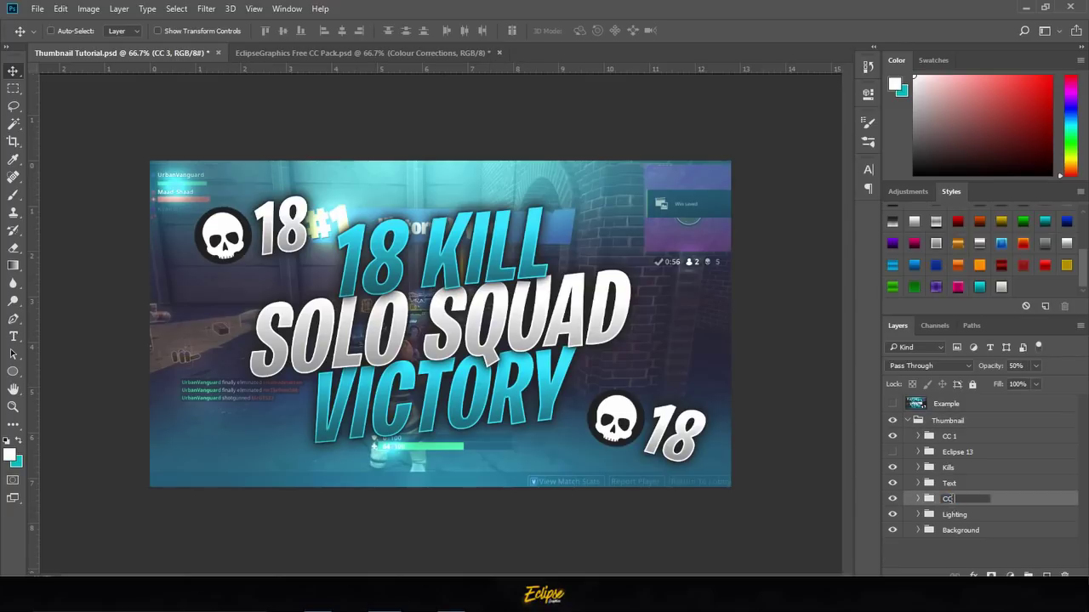
type(" 2")
key("Return")
Show the Eclipse 13 group at 15% opacity and compare the thumbnail with it hidden and shown.
left_click(891, 452)
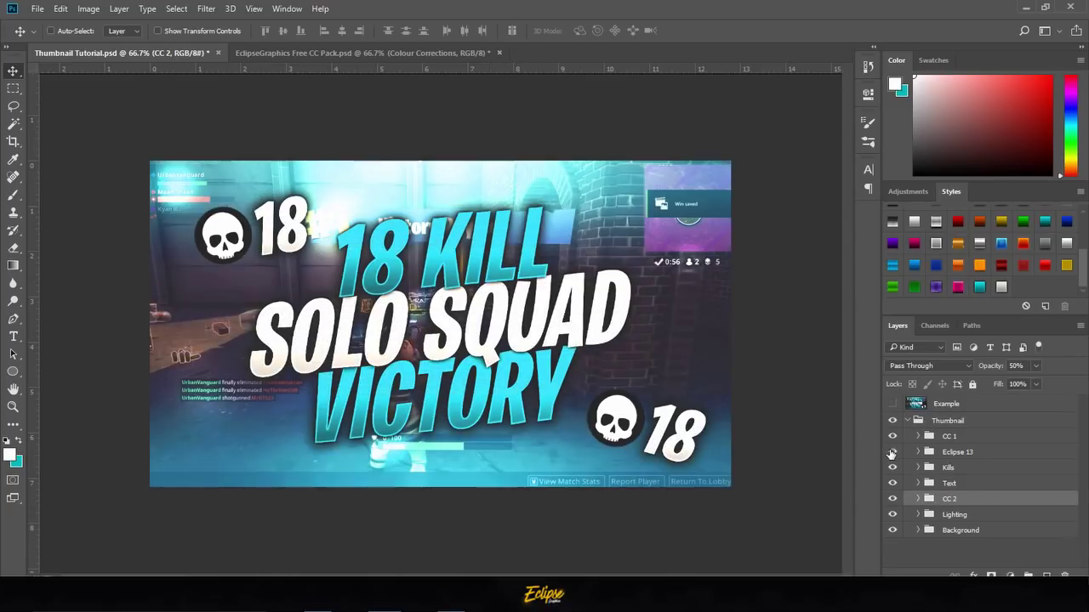
mouse_move(958, 457)
left_mouse_down()
mouse_move(968, 436)
mouse_move(968, 457)
left_mouse_up()
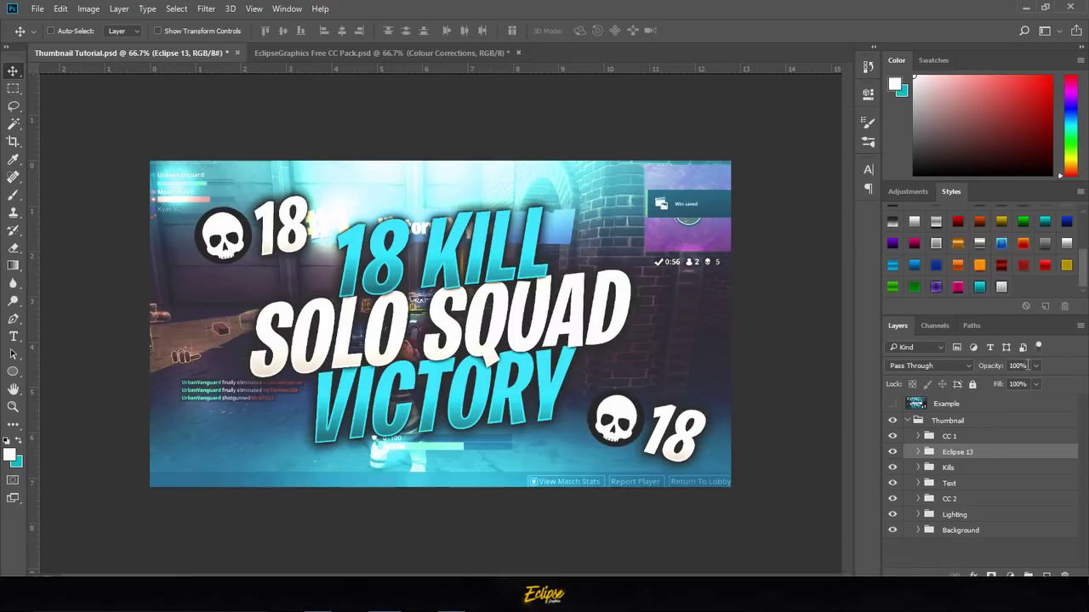
left_click(1027, 365)
type("15")
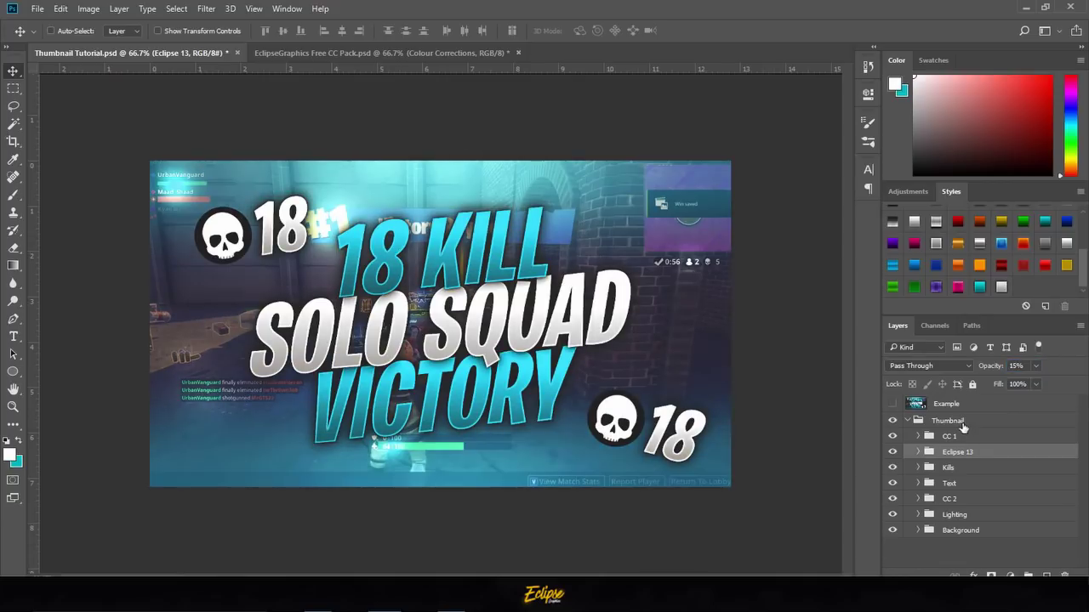
left_click(893, 452)
left_click(893, 452)
left_click(896, 455)
left_click(895, 454)
Slightly shrink the "18" text in the Kills copy group and turn off its faux italic.
left_click(918, 468)
left_click(929, 483)
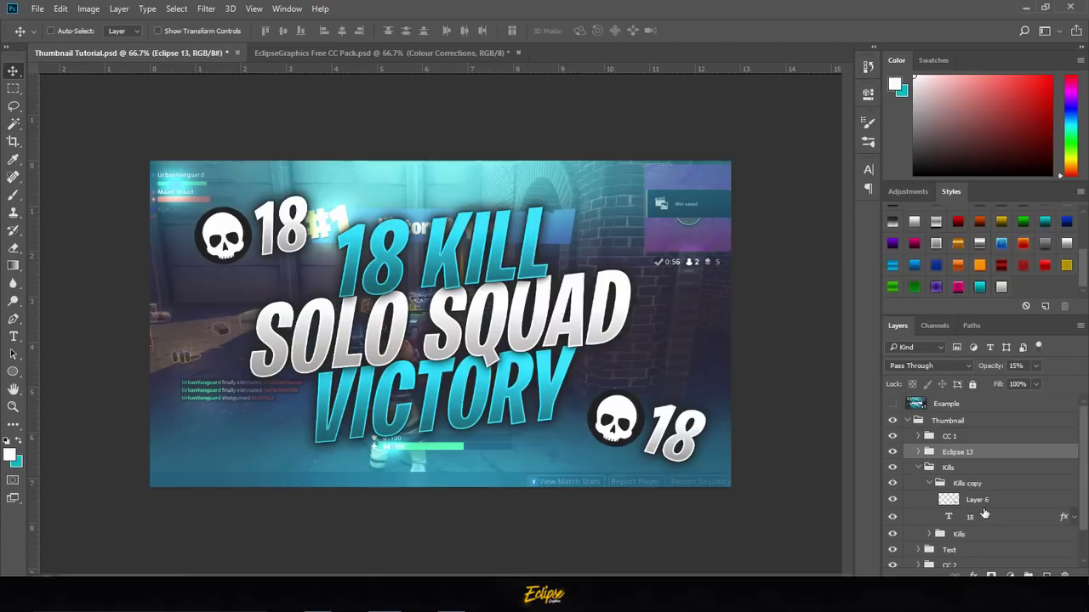
left_click(984, 514)
key("ctrl+t")
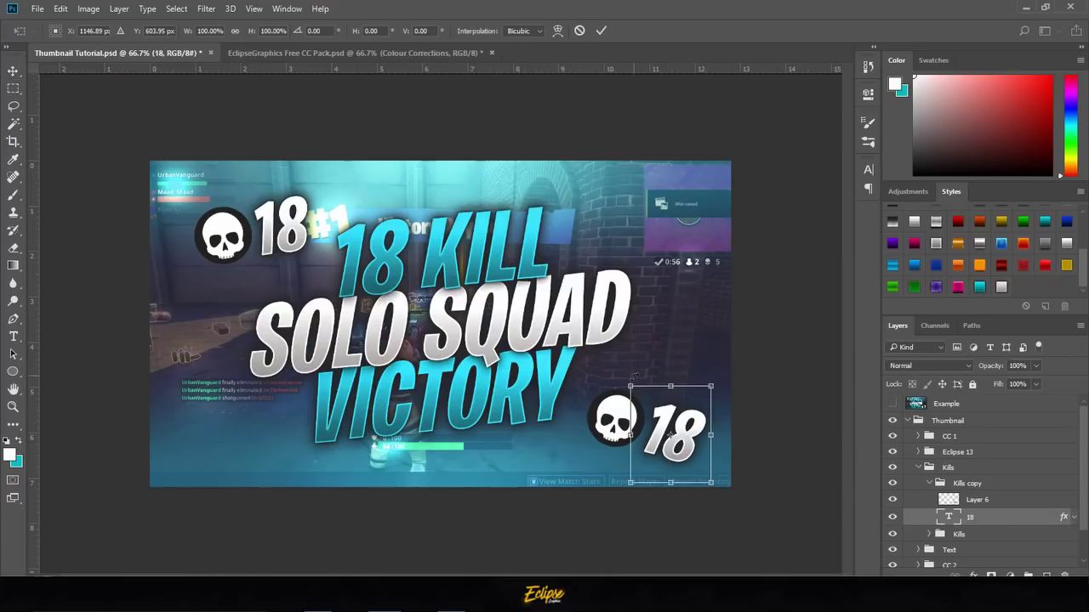
mouse_move(631, 386)
left_mouse_down()
mouse_move(640, 393)
mouse_move(634, 383)
left_mouse_up()
key("Return")
left_click(870, 169)
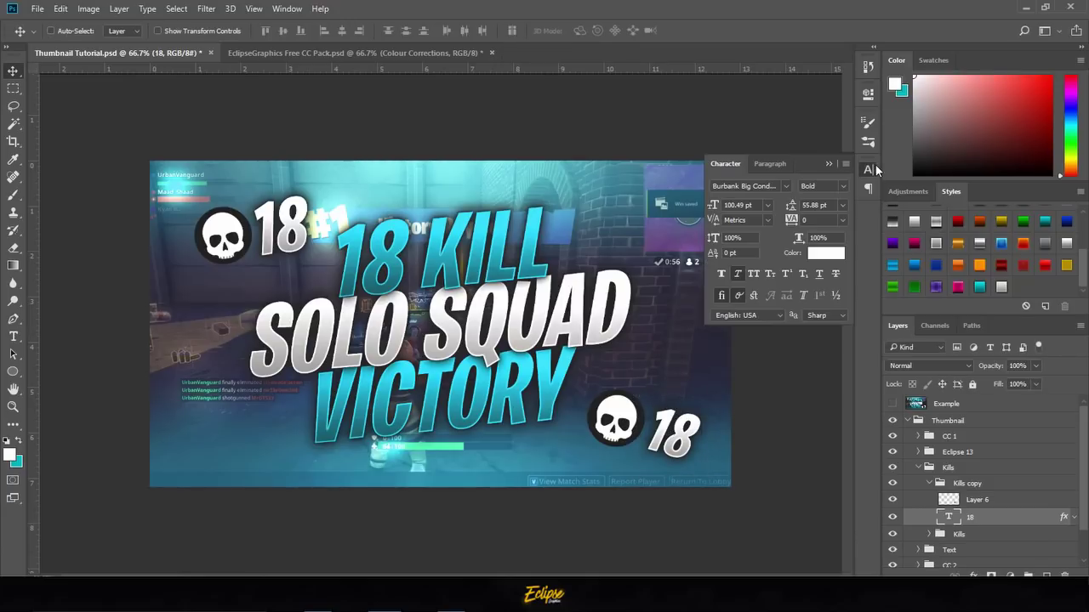
left_click(737, 274)
left_click(828, 164)
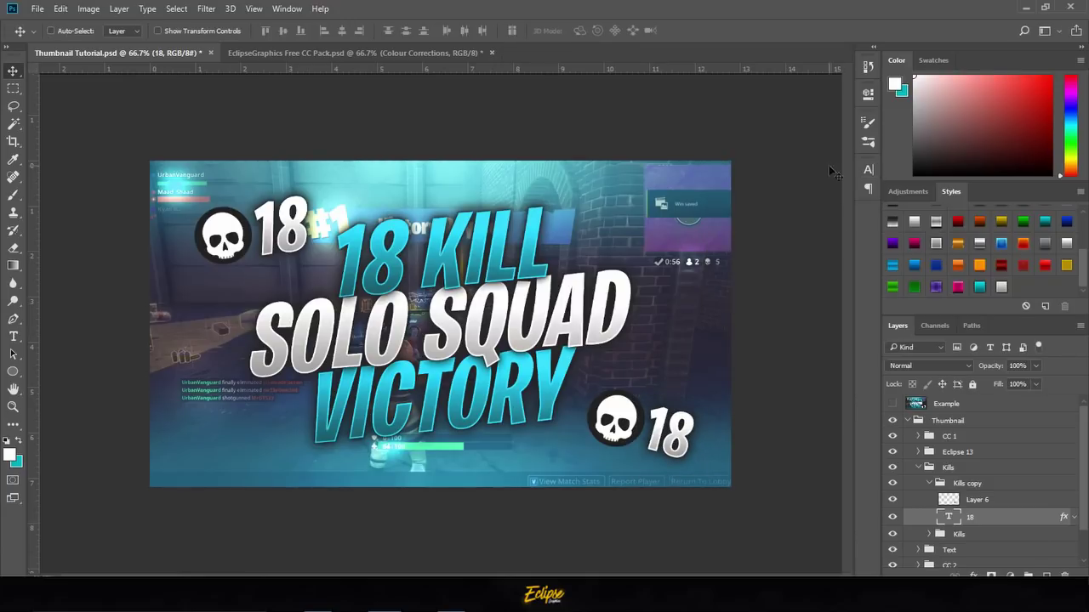
Scale the "18" beside the upper skull badge to about 84%, remove its faux italic, and collapse the Kills groups.
left_click(929, 484)
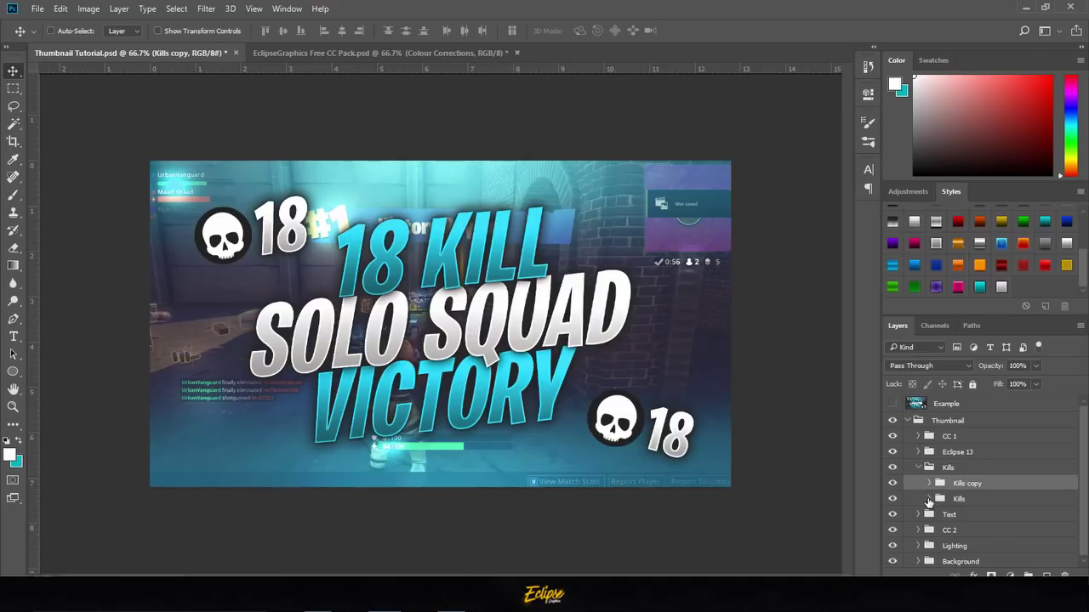
left_click(928, 533)
key("ctrl+t")
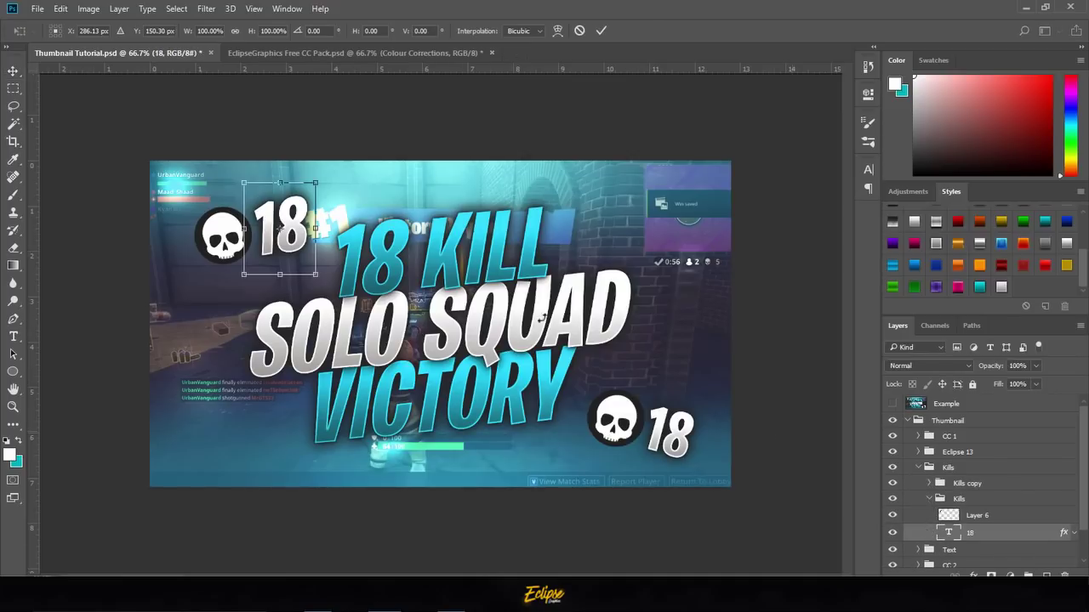
left_click_drag(319, 274, 316, 268)
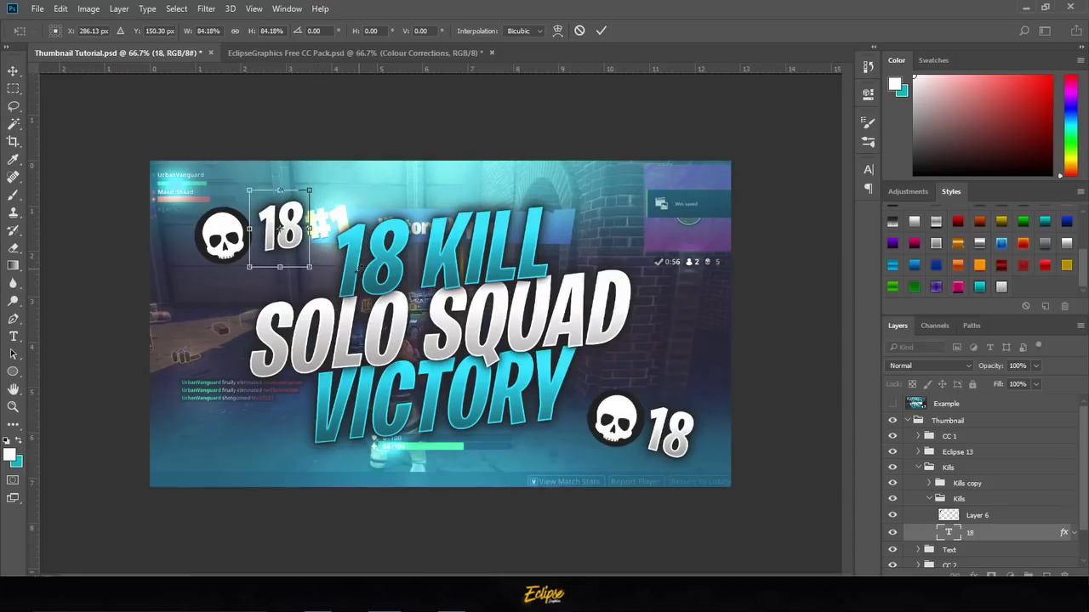
key("Return")
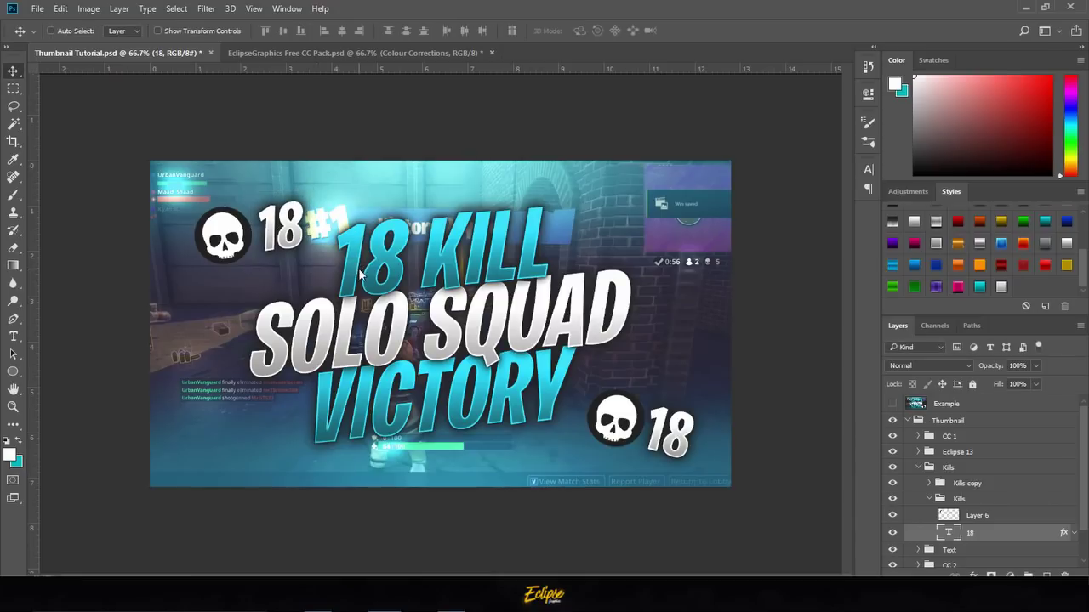
left_click(869, 170)
left_click(739, 273)
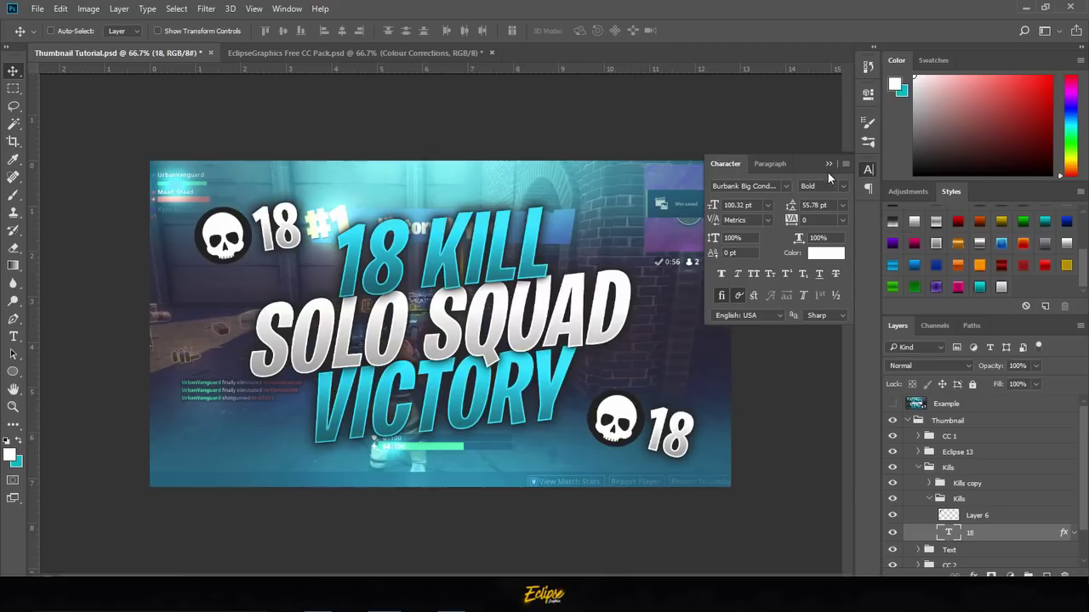
left_click(869, 169)
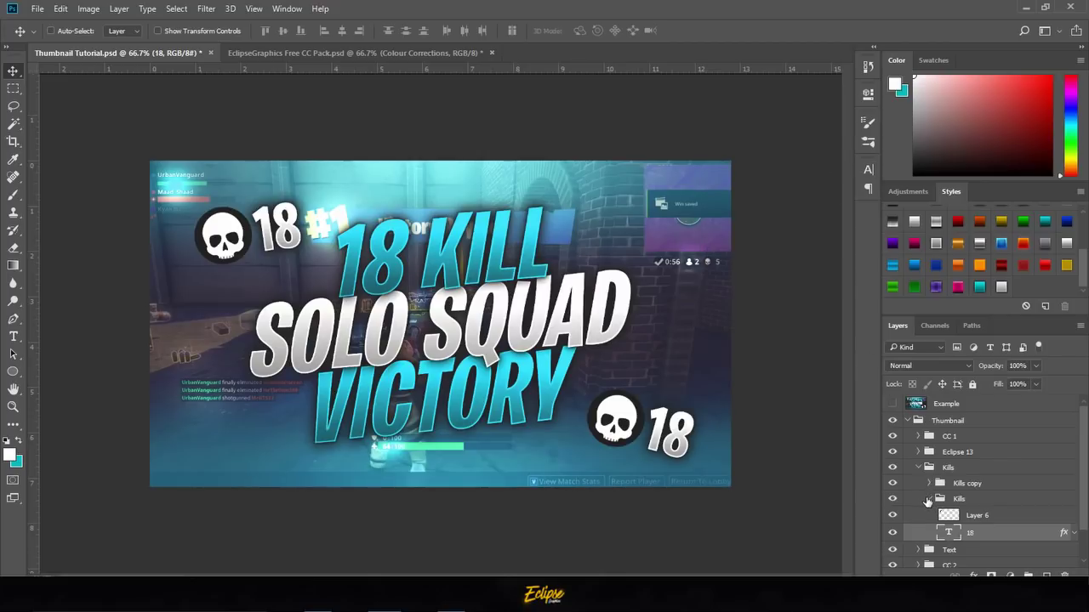
left_click(929, 501)
left_click(919, 467)
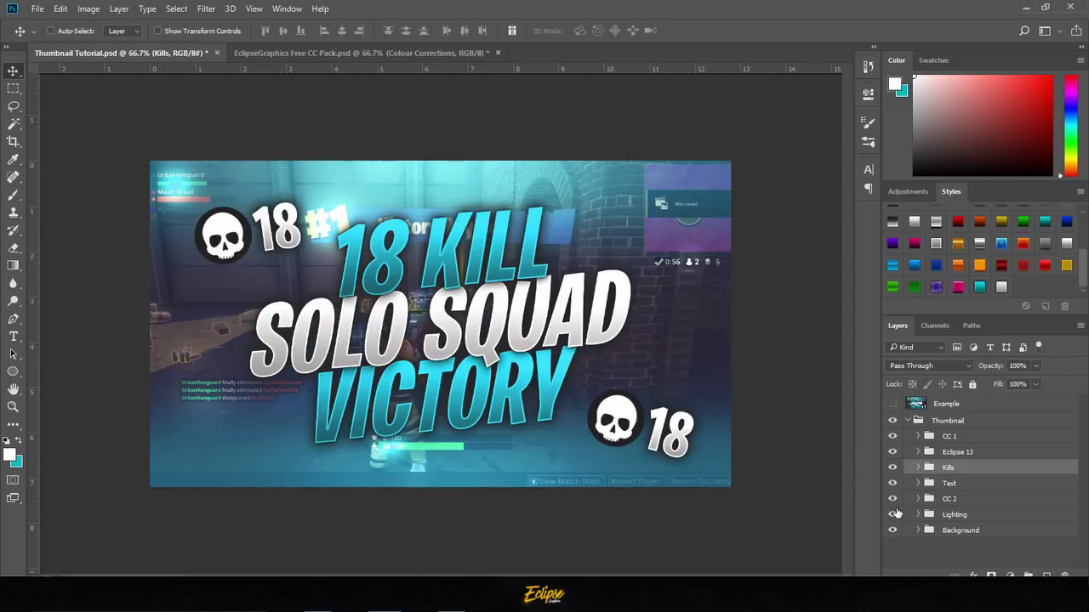
Duplicate the Thumbnail group, merge the copy into a single layer, and duplicate that merged layer.
left_click(907, 420)
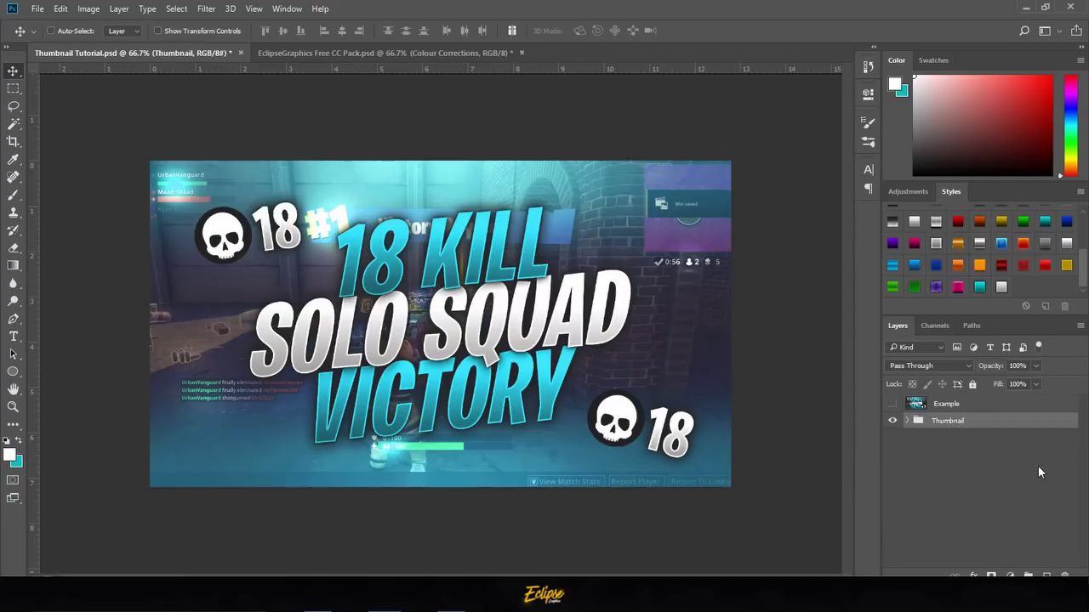
key("ctrl+j")
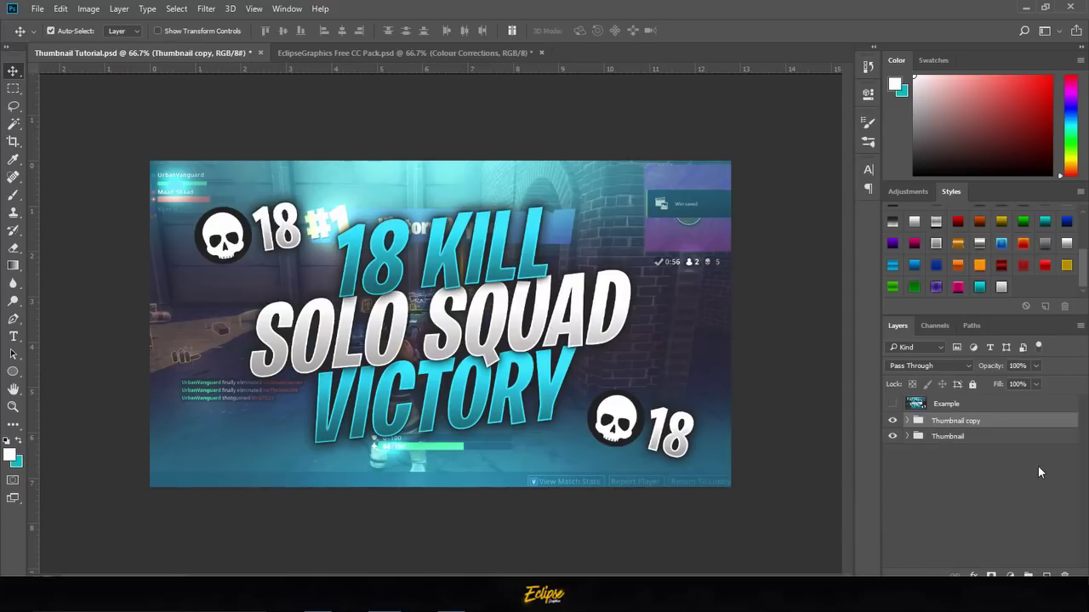
key("ctrl+e")
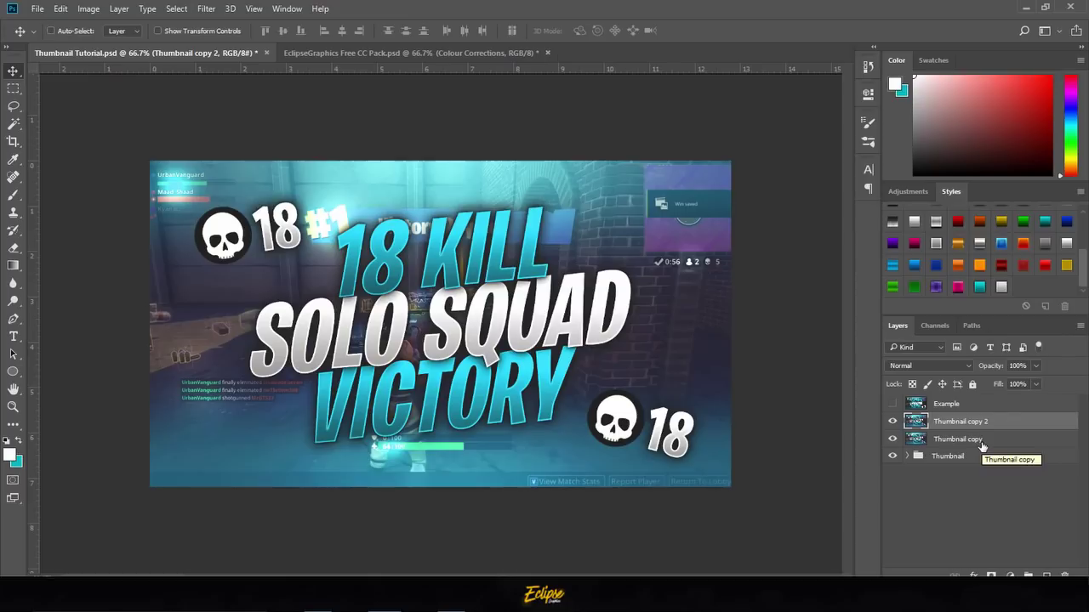
key("ctrl+j")
Apply a Gaussian Blur to the Thumbnail copy 2 layer.
left_click(212, 8)
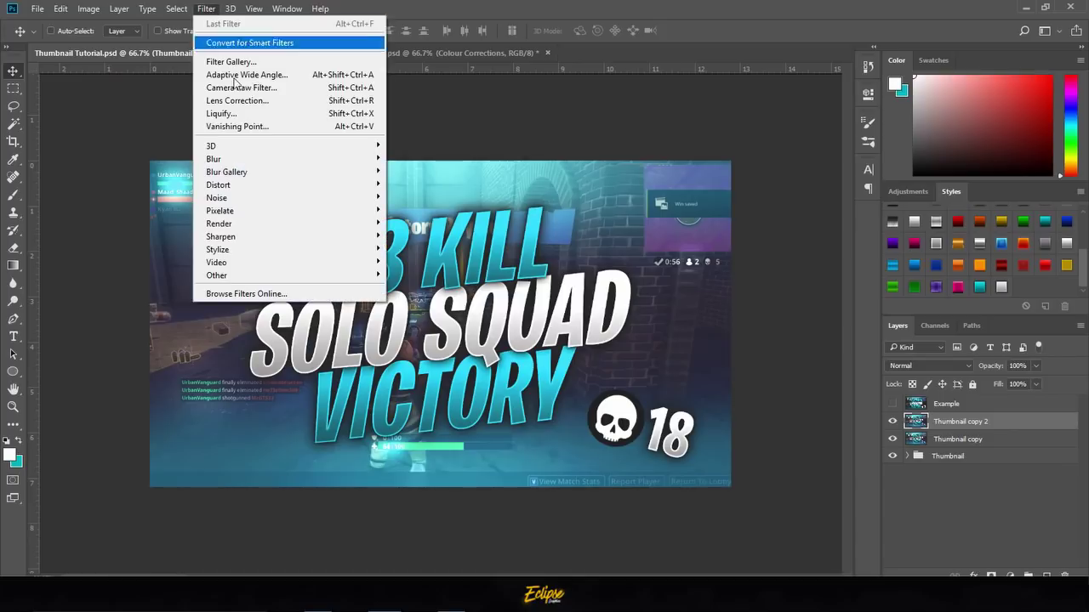
mouse_move(262, 162)
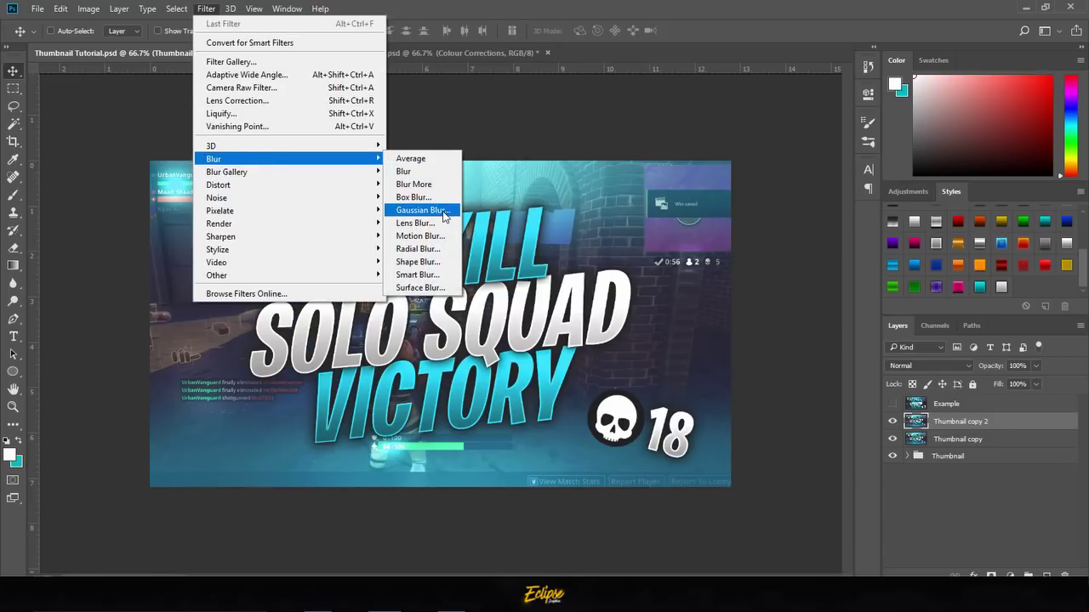
left_click(430, 210)
key("Return")
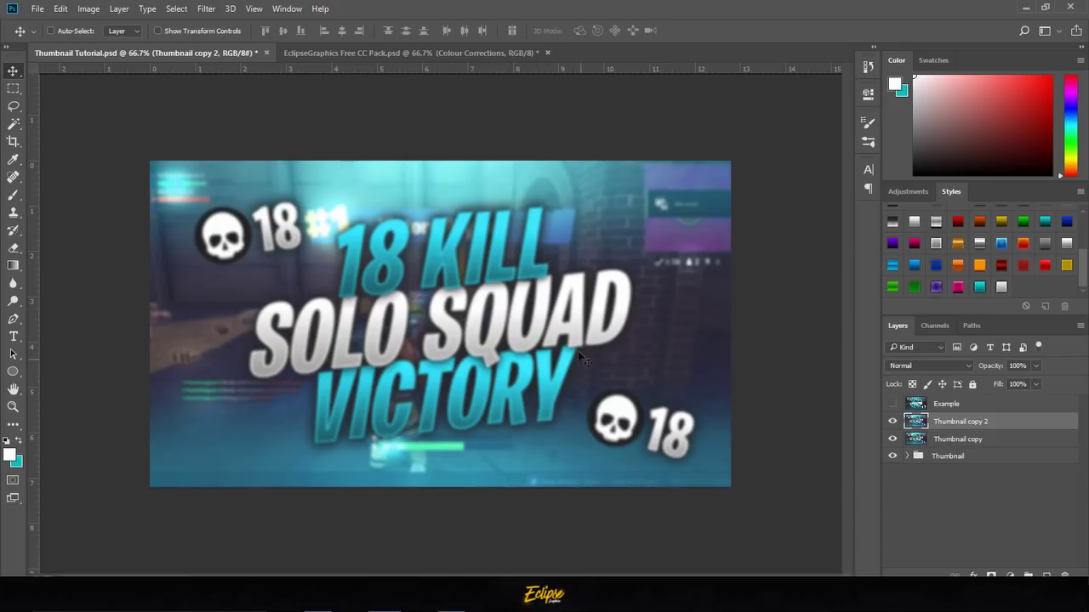
Erase the blur over the title text and both skull badges with a soft eraser of about 248 px.
key("e")
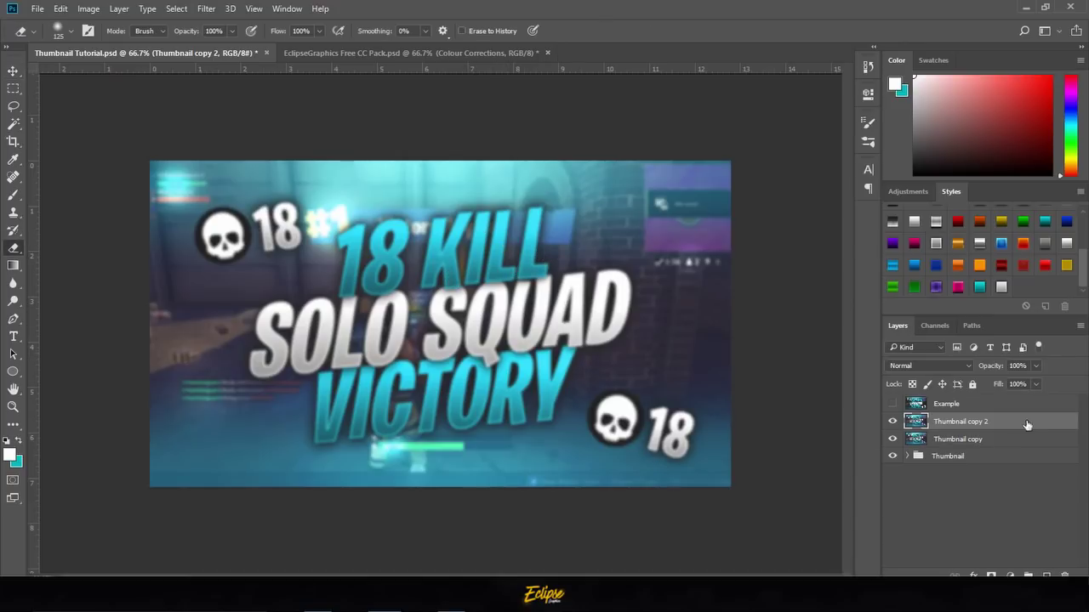
left_click(893, 421)
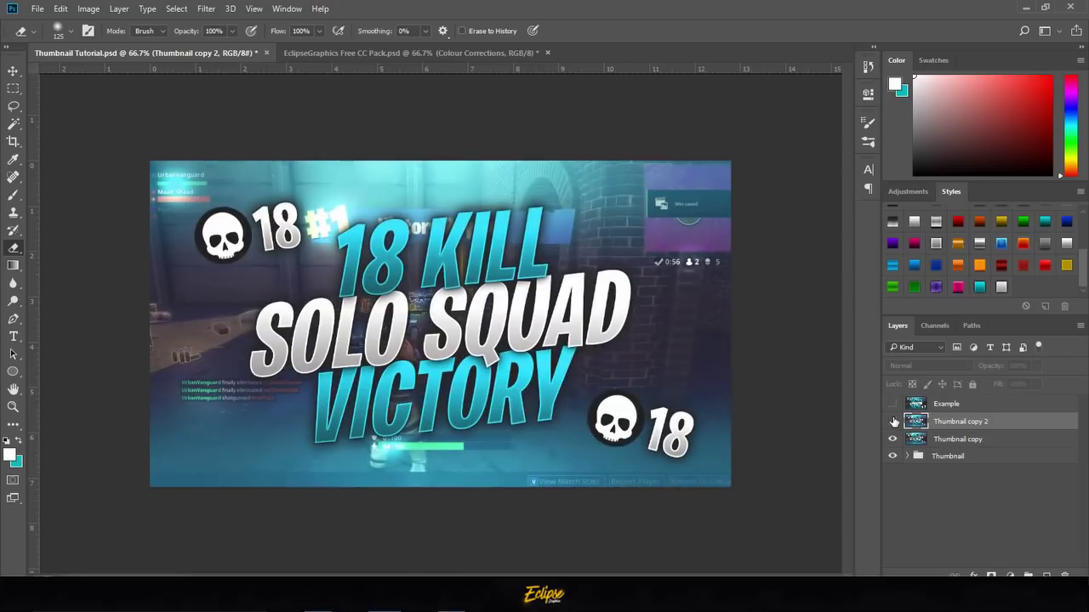
left_click(892, 421)
right_click(371, 359, "alt")
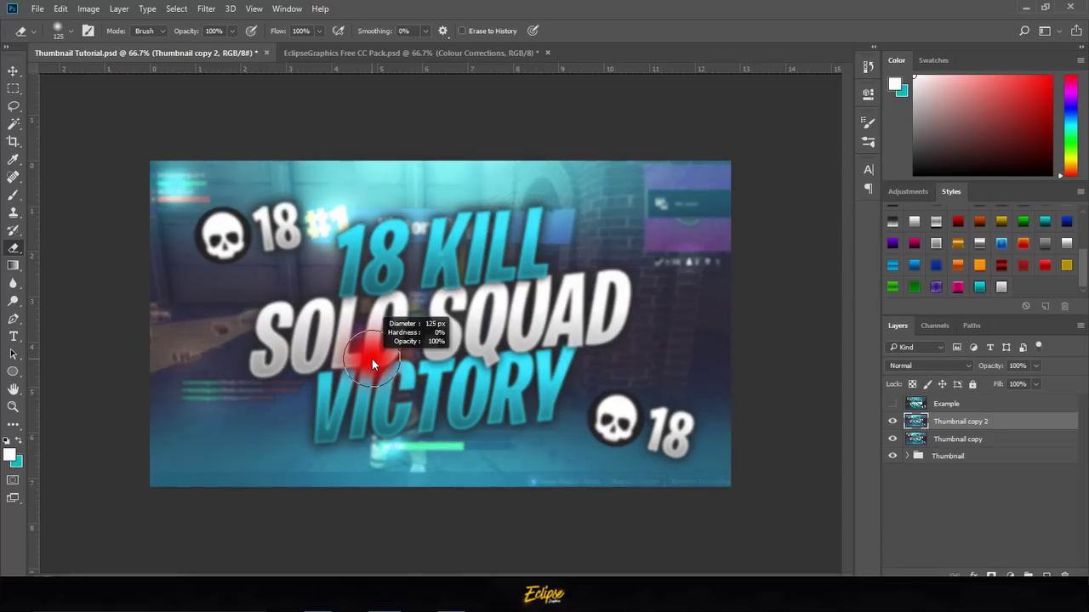
left_click_drag(370, 329, 430, 329)
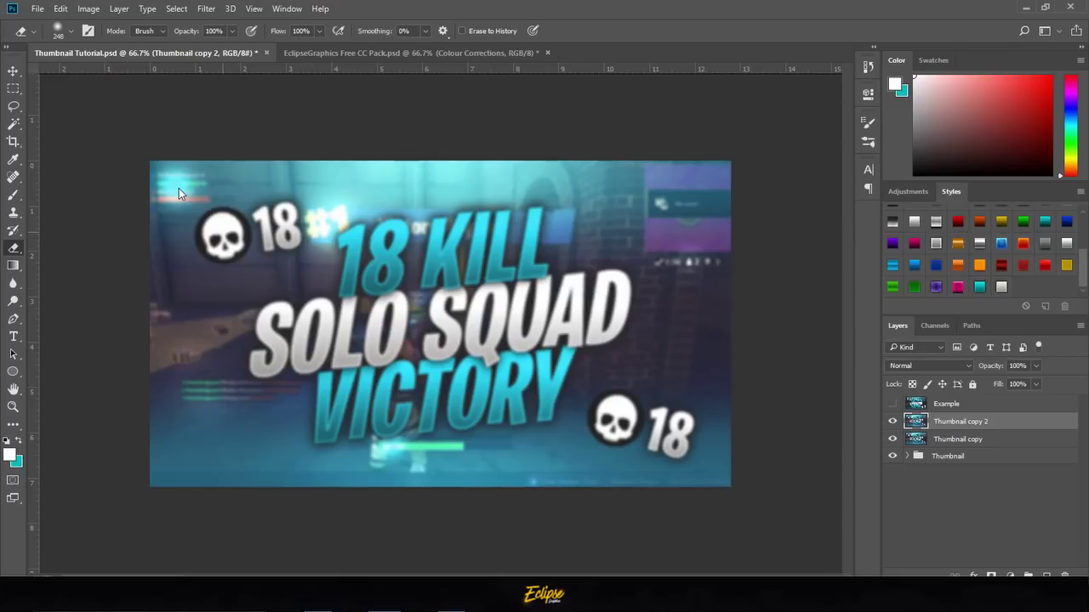
mouse_move(179, 188)
left_mouse_down()
mouse_move(237, 186)
mouse_move(175, 189)
mouse_move(284, 231)
mouse_move(291, 213)
mouse_move(320, 204)
mouse_move(316, 245)
mouse_move(412, 228)
mouse_move(444, 196)
mouse_move(404, 214)
mouse_move(465, 197)
mouse_move(435, 200)
mouse_move(499, 215)
mouse_move(540, 245)
mouse_move(567, 240)
mouse_move(386, 276)
mouse_move(227, 273)
mouse_move(243, 312)
mouse_move(320, 336)
mouse_move(360, 330)
mouse_move(270, 319)
mouse_move(472, 310)
mouse_move(434, 378)
left_mouse_up()
left_click_drag(306, 378, 326, 386)
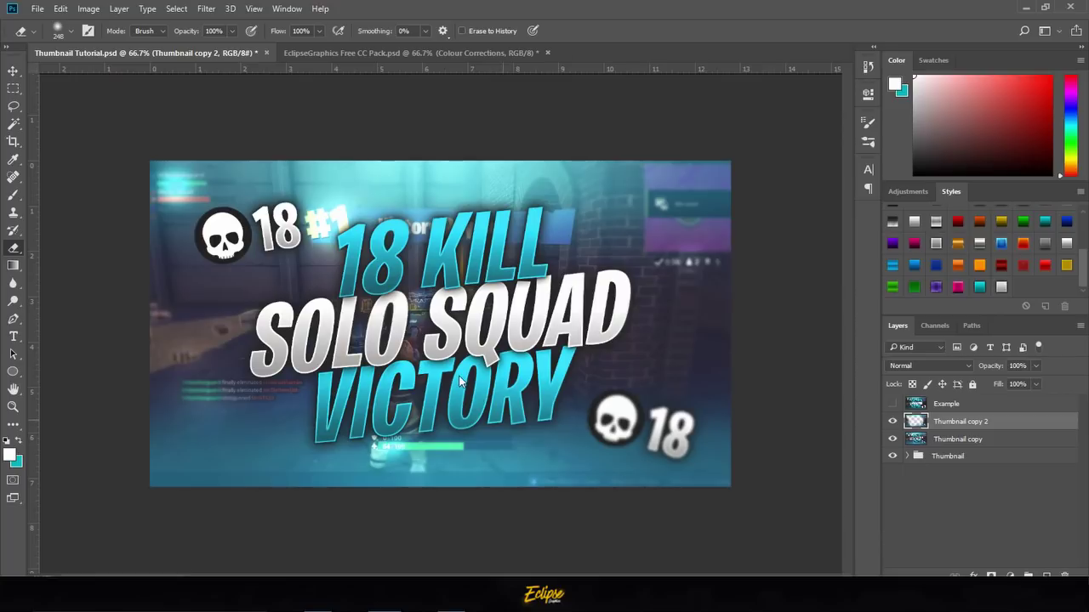
mouse_move(632, 369)
left_mouse_down()
mouse_move(583, 374)
mouse_move(632, 397)
left_mouse_up()
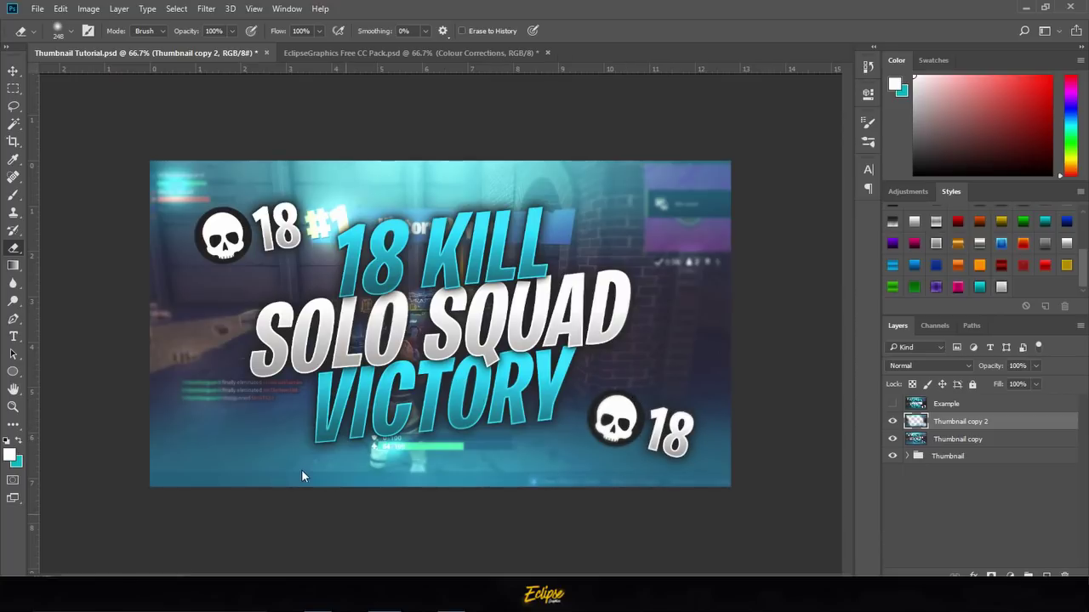
Reduce the Eraser's brush size to 125 px.
key("bracketleft")
key("bracketleft")
key("bracketleft")
key("bracketleft")
Examine the layers of the Lighting group inside the Thumbnail group, then collapse both groups.
left_click(908, 457)
left_click(919, 545)
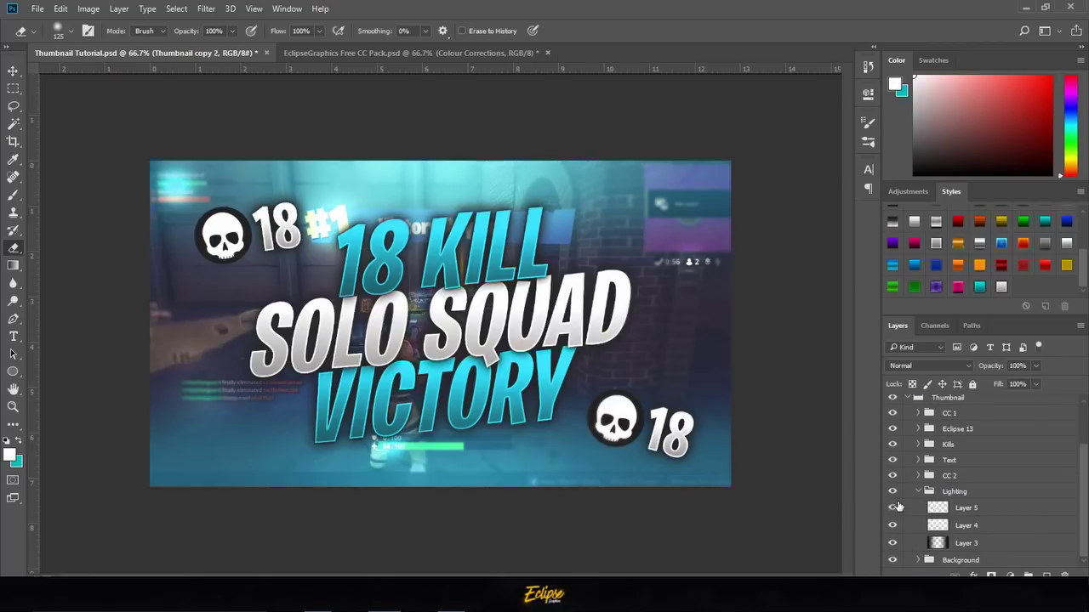
left_click(919, 491)
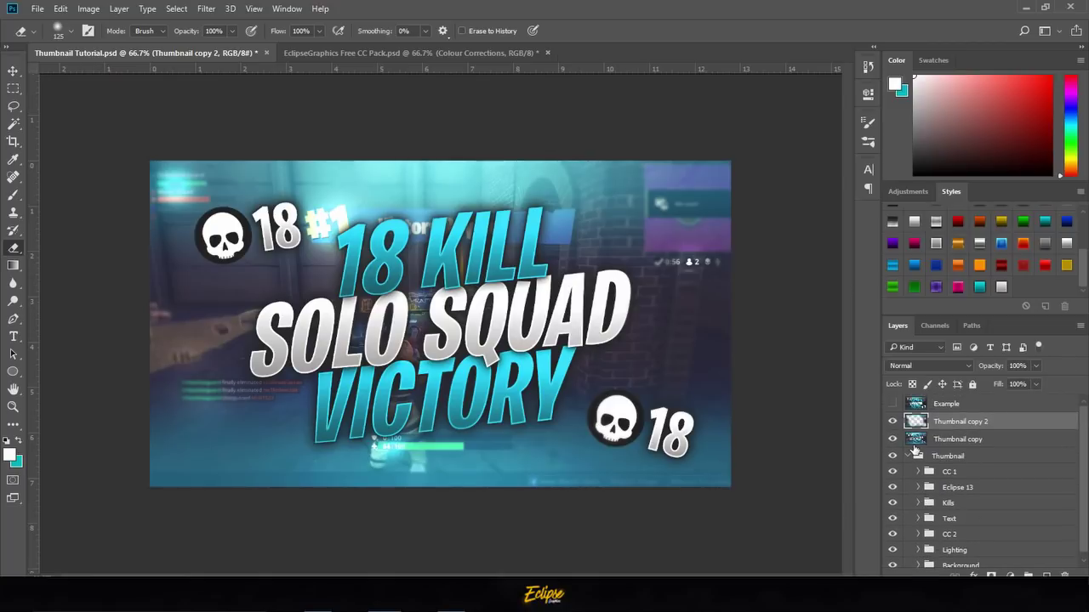
left_click(916, 456)
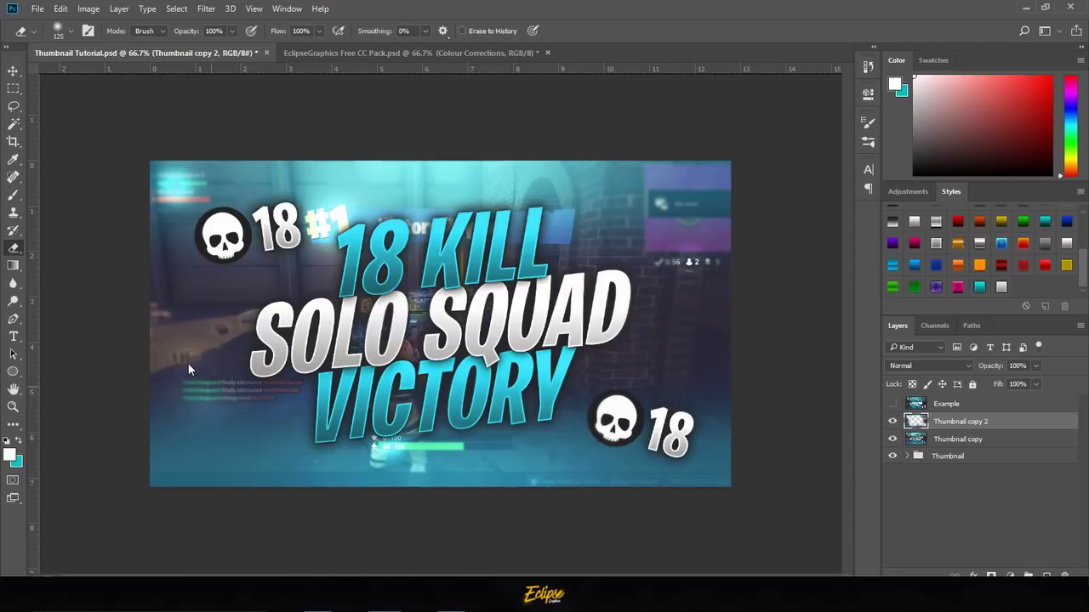
Erase the blur over the hand, the kill feed and the player names at the image's left side with a 175 px eraser.
key("bracketright")
left_click_drag(170, 359, 185, 357)
mouse_move(196, 398)
left_mouse_down()
mouse_move(154, 320)
mouse_move(250, 282)
mouse_move(236, 275)
left_mouse_up()
Merge the Thumbnail copy 2 and Thumbnail copy layers, then compare the image with and without the merged layer.
left_click(971, 440, "shift")
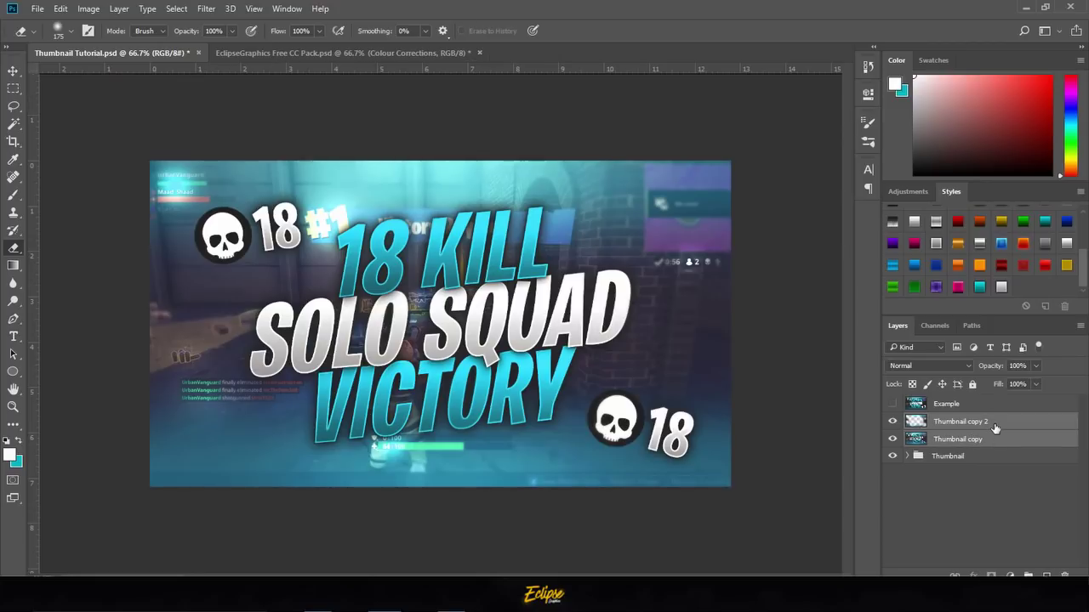
key("ctrl+e")
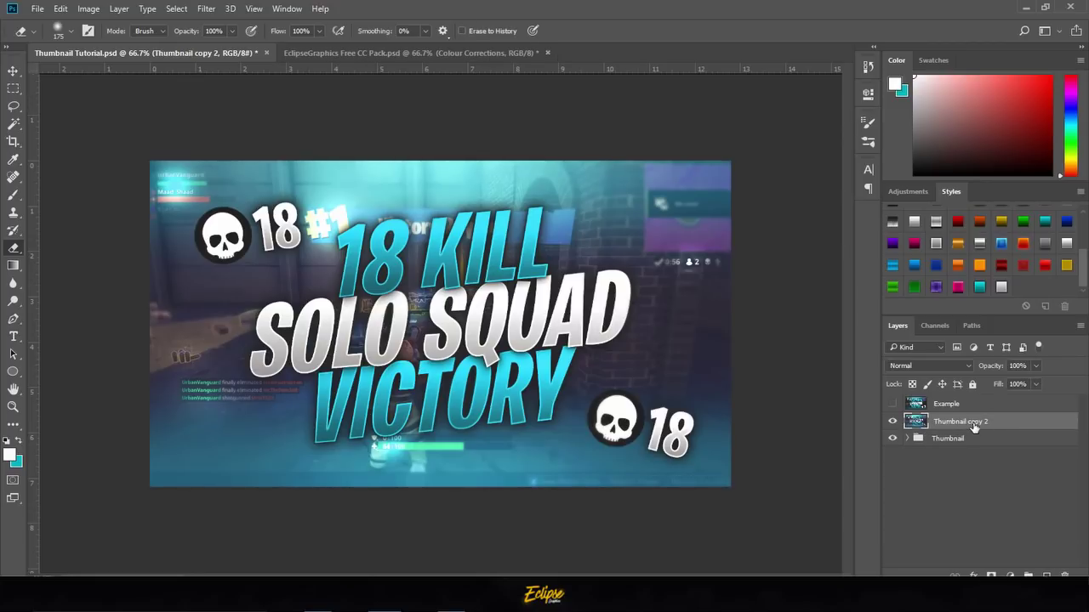
left_click(893, 422)
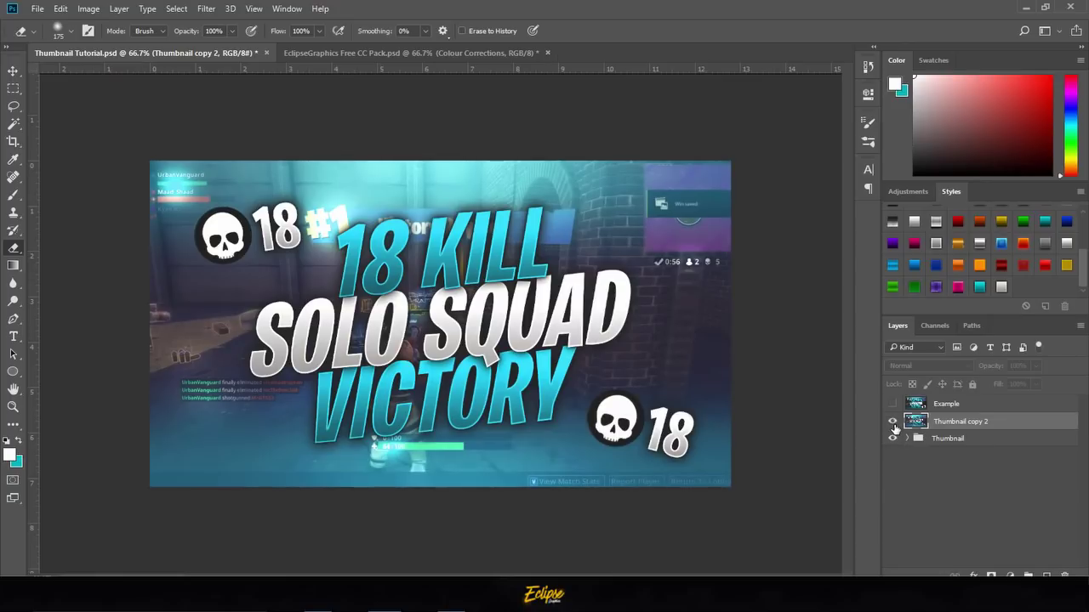
left_click(893, 423)
left_click(892, 423)
left_click(885, 423)
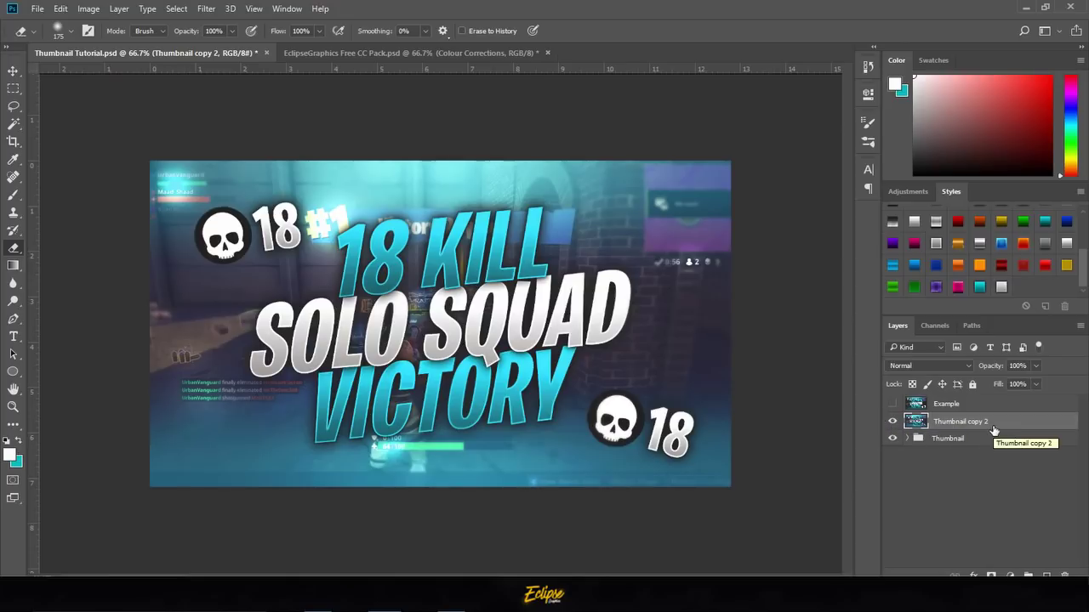
Duplicate the merged Thumbnail copy 2 layer and apply a High Pass filter with a 3.0 pixel radius to the duplicate.
key("ctrl+j")
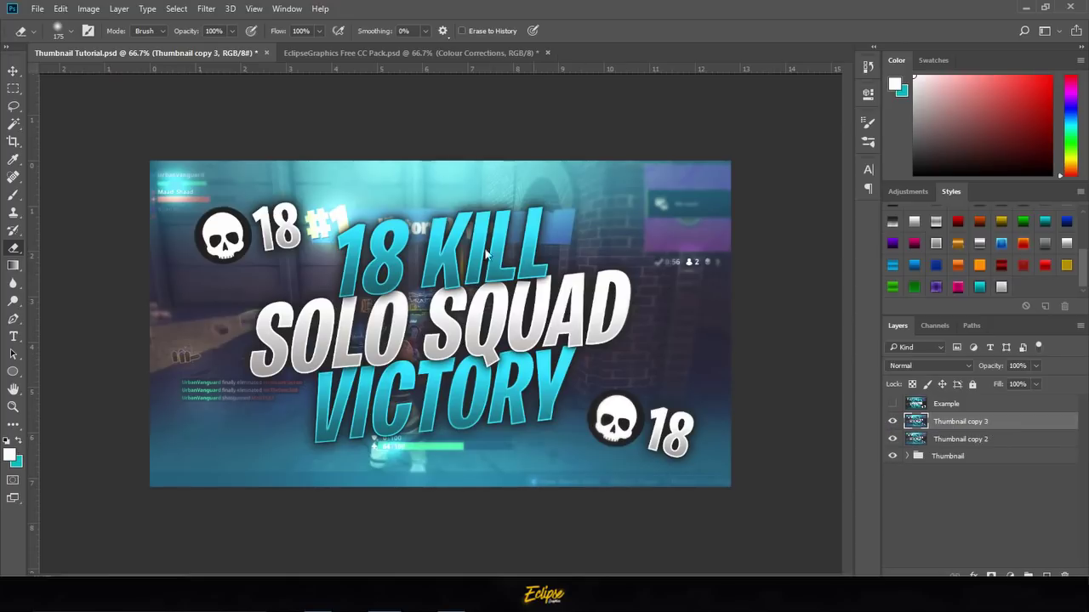
key("v")
left_click(206, 8)
mouse_move(321, 279)
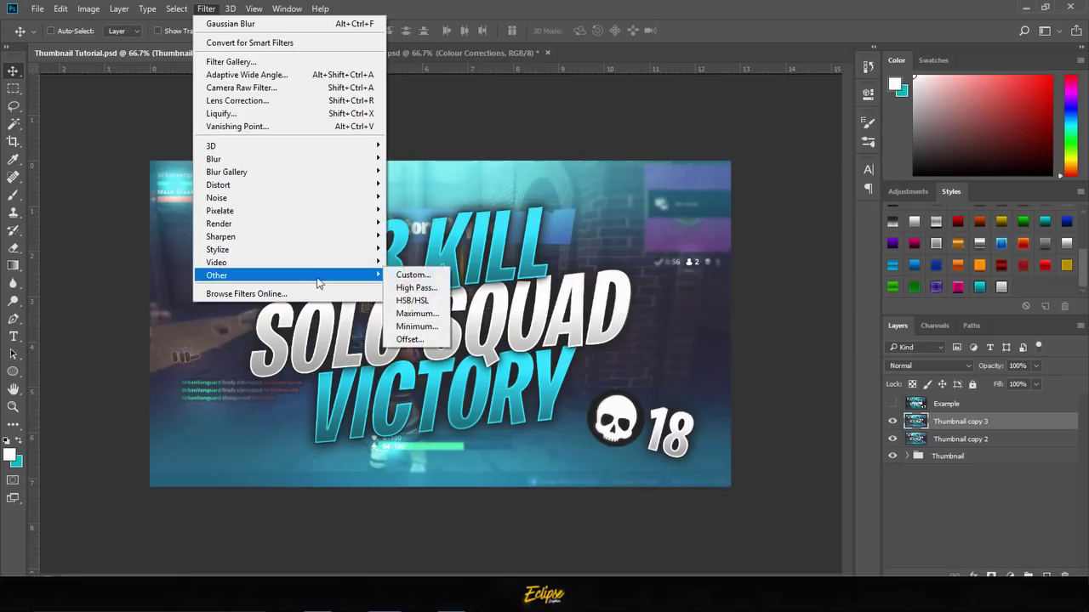
left_click(439, 290)
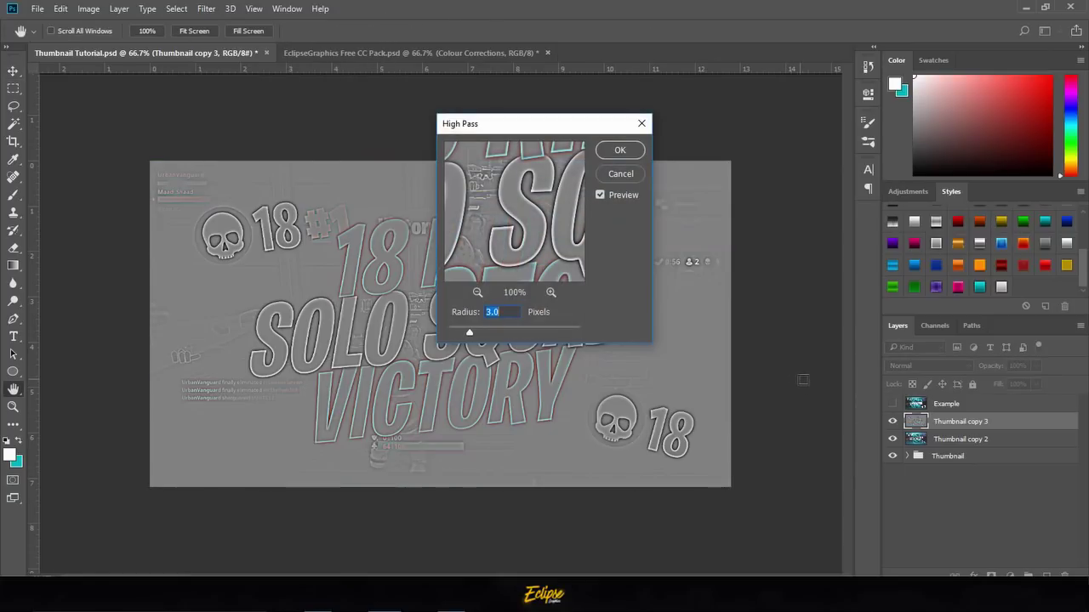
key("Return")
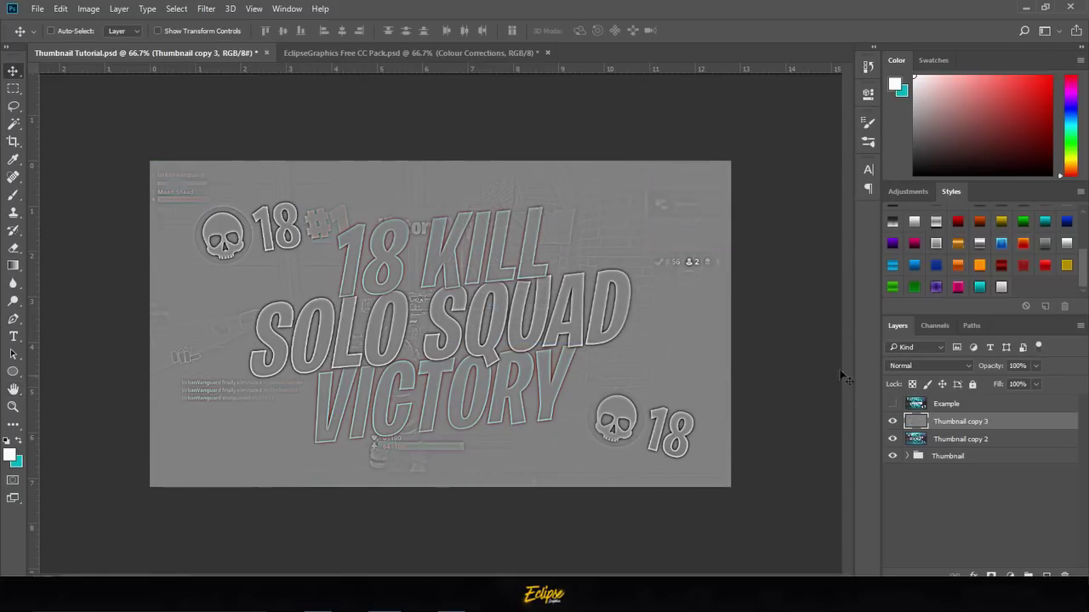
Set the High Pass layer's blend mode to Overlay and its opacity to 25%.
left_click(909, 366)
left_click(914, 223)
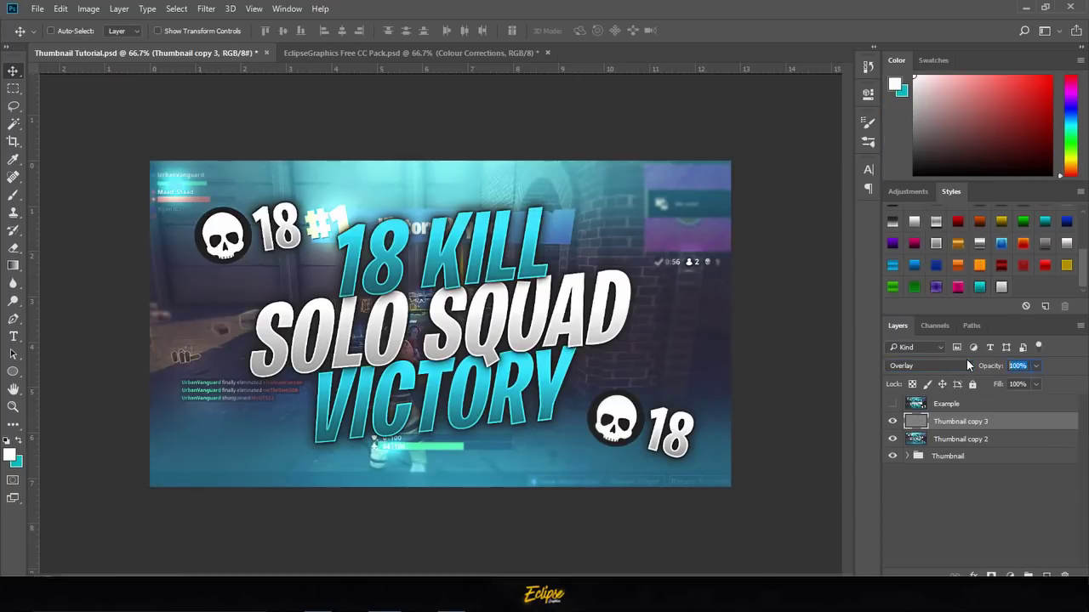
key("5")
key("5")
key("2")
key("5")
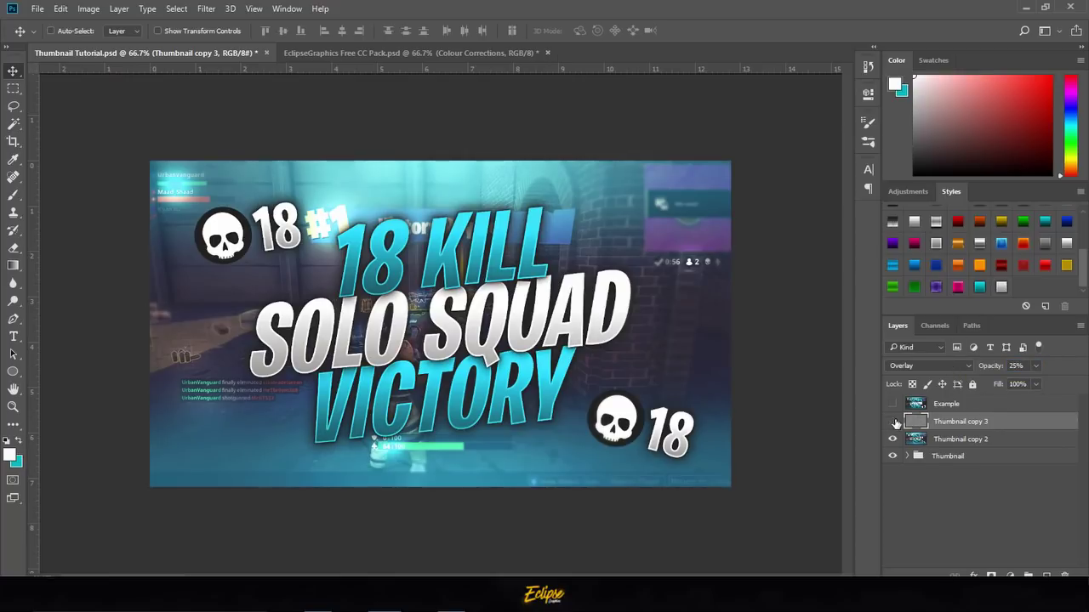
Compare the image with and without the High Pass layer, then merge that layer with Thumbnail copy 2.
left_click(892, 421)
left_click(893, 421)
left_click(892, 422)
left_click(892, 421)
left_click(954, 439)
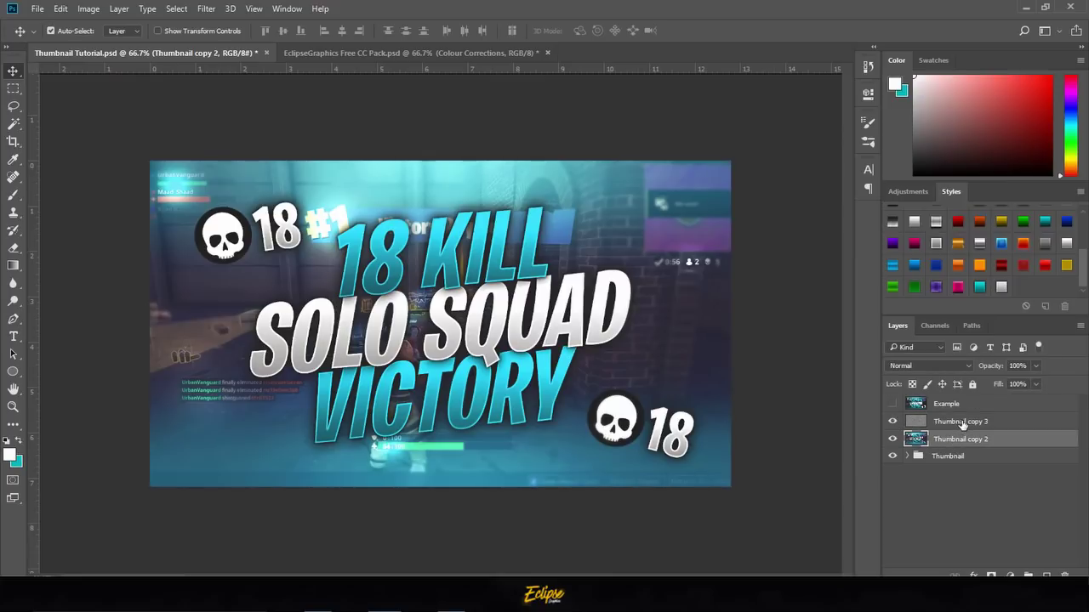
left_click(962, 423, "shift")
key("ctrl+e")
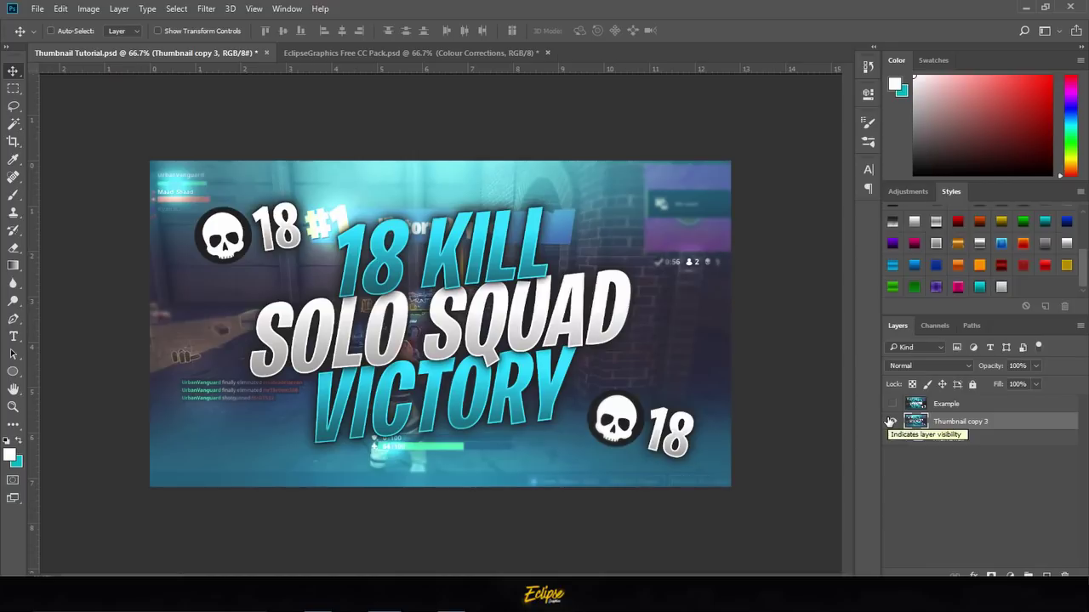
Duplicate the merged layer and apply Glowing Edges with edge width 2, edge brightness 6 and smoothness 5 to the duplicate.
key("ctrl+j")
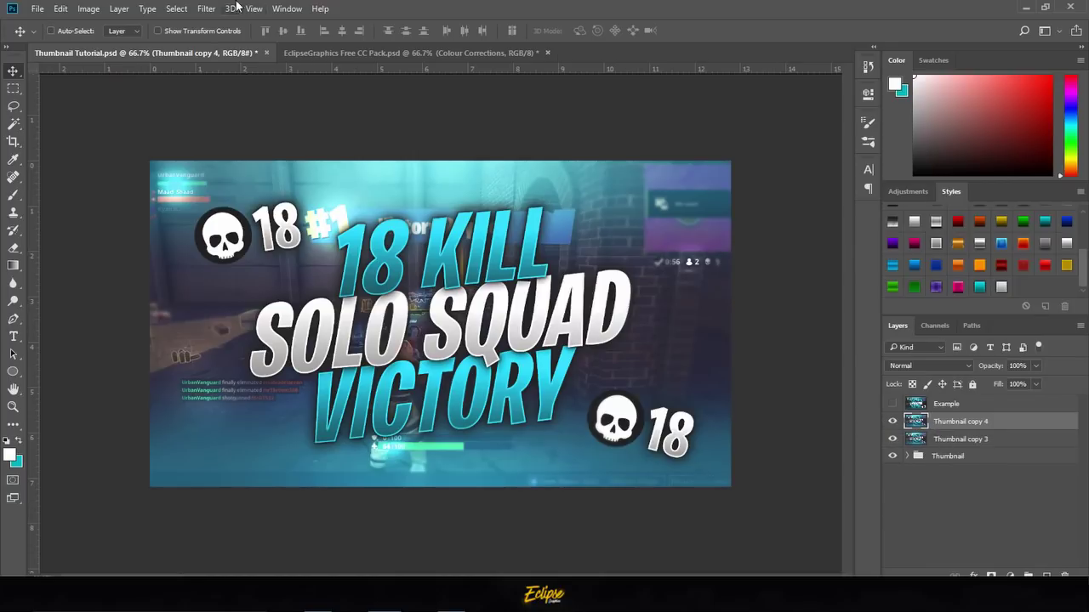
left_click(206, 8)
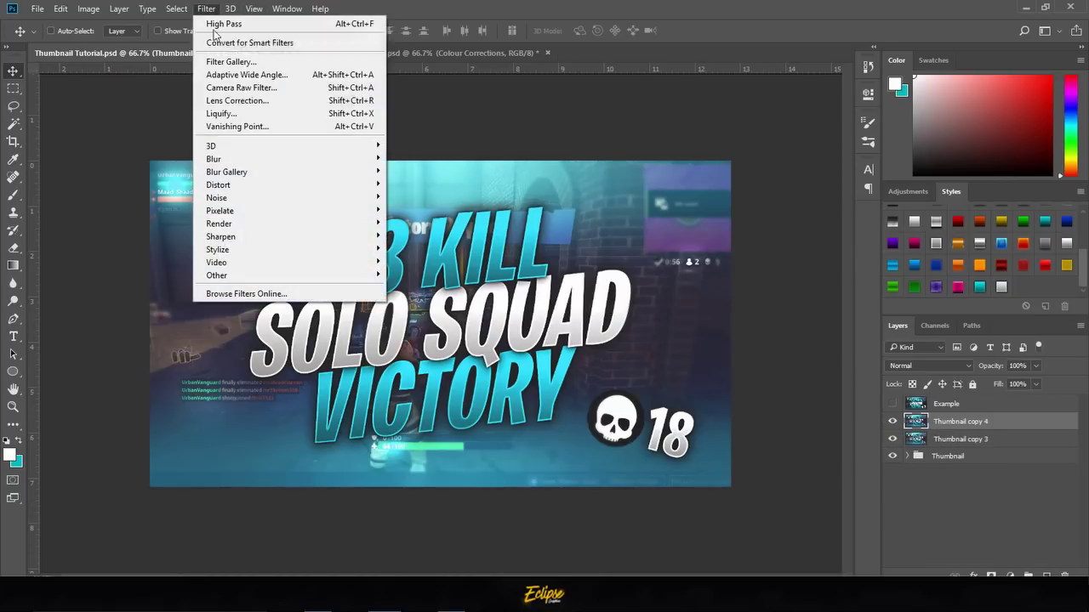
left_click(253, 66)
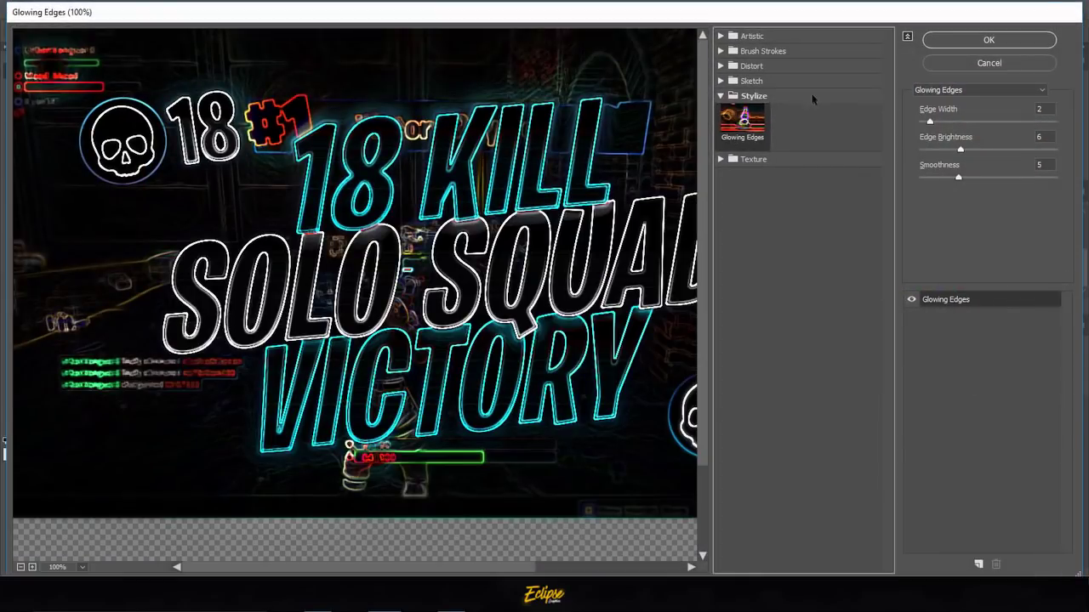
left_click(967, 40)
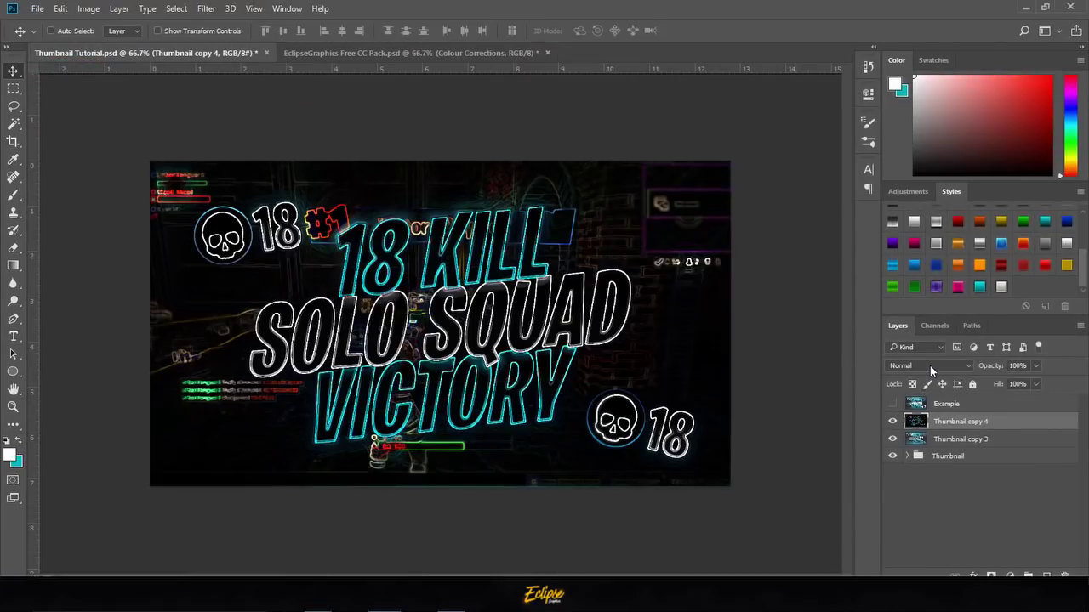
Set the Glowing Edges layer's blend mode to Screen and, after trying 25% and 50%, its opacity to 15%.
left_click(930, 365)
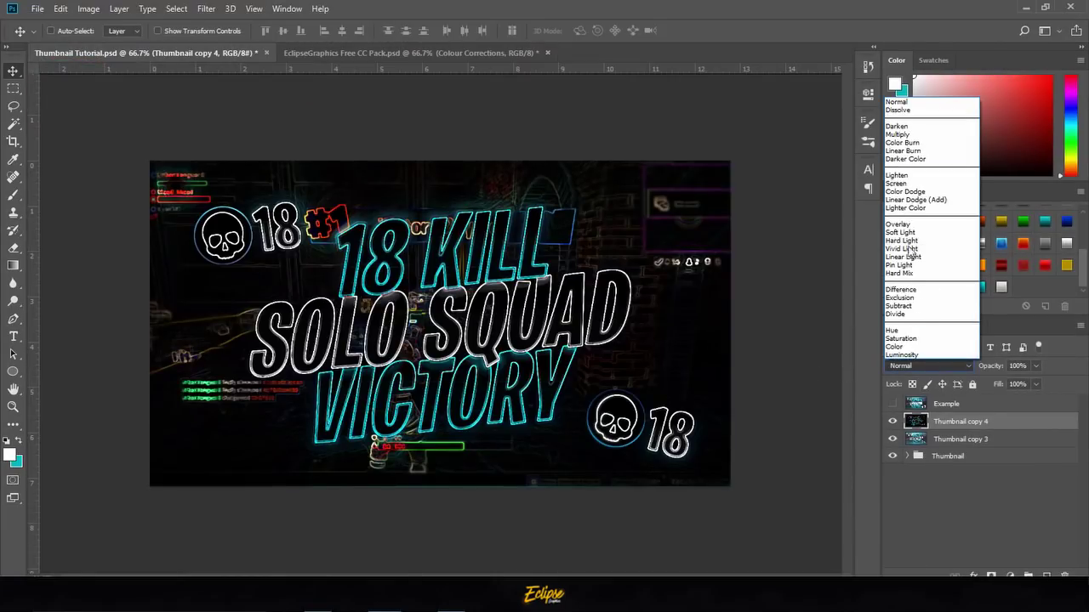
left_click(909, 183)
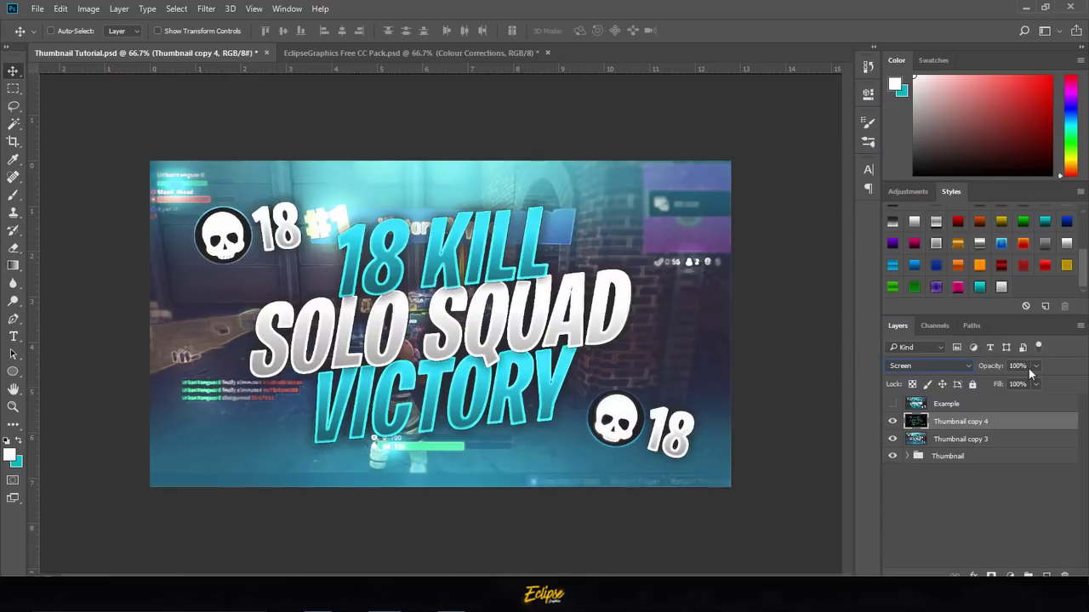
left_click(1029, 369)
type("25")
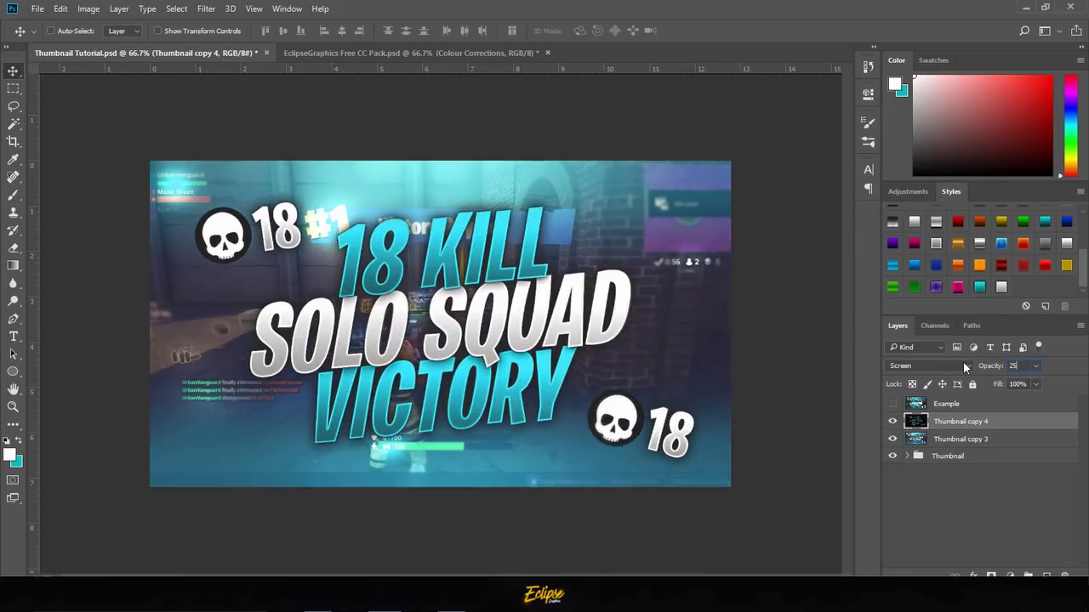
key("BackSpace")
key("BackSpace")
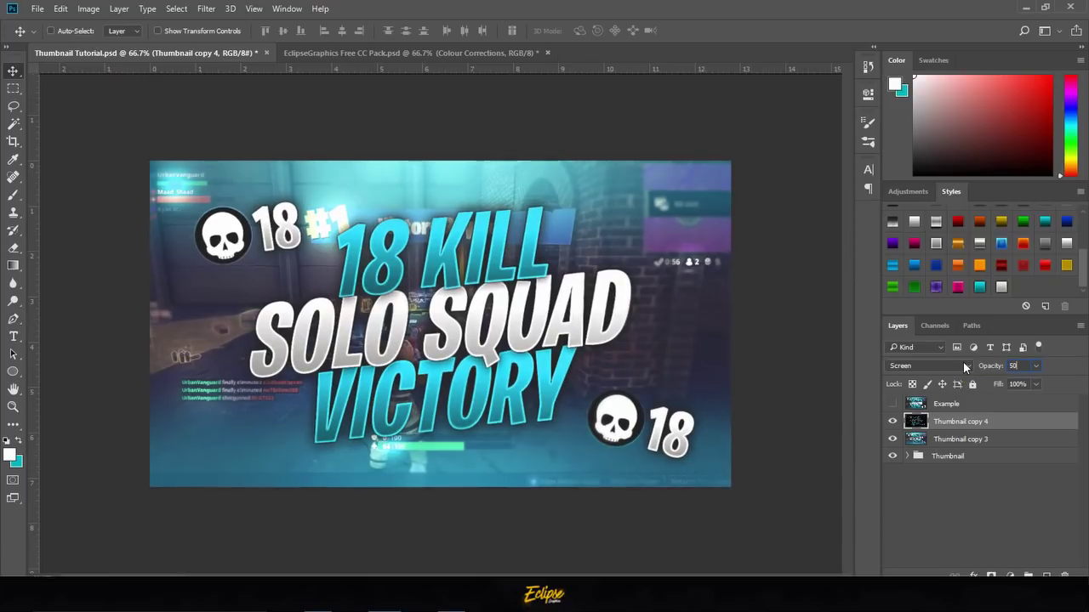
type("25")
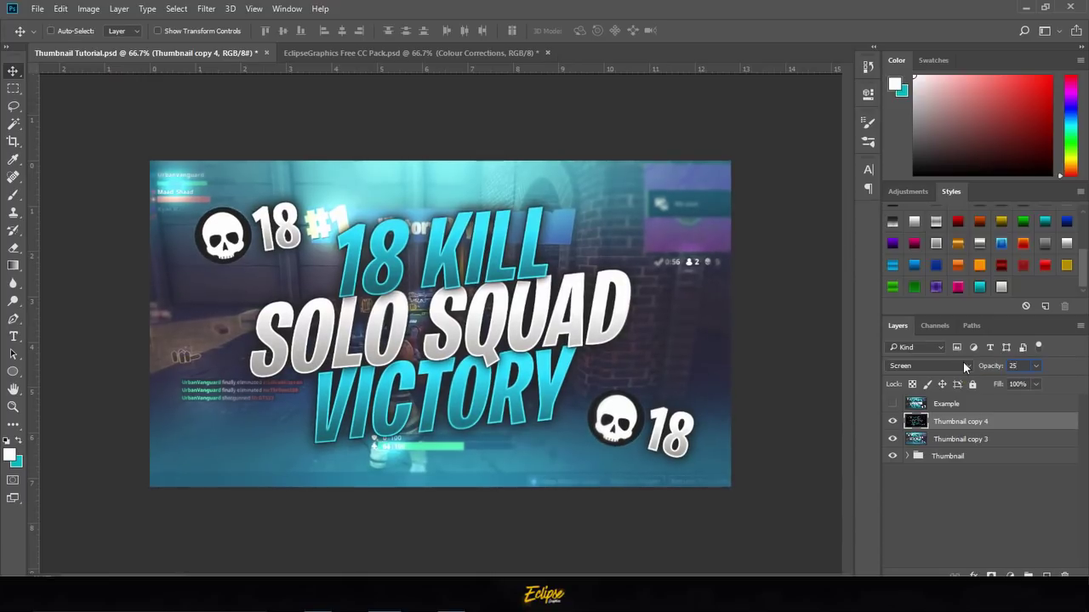
key("Return")
left_click(1017, 366)
type("15")
Merge the Glowing Edges layer with Thumbnail copy 3, then compare the finished layer with the original Thumbnail group.
left_click(959, 445, "shift")
key("ctrl+e")
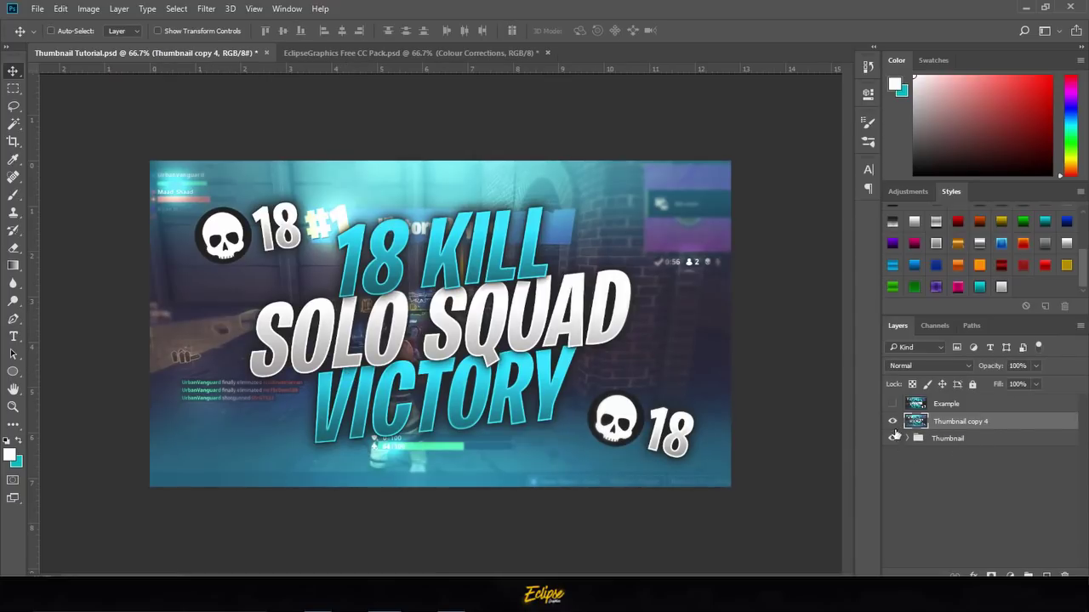
left_click(893, 421)
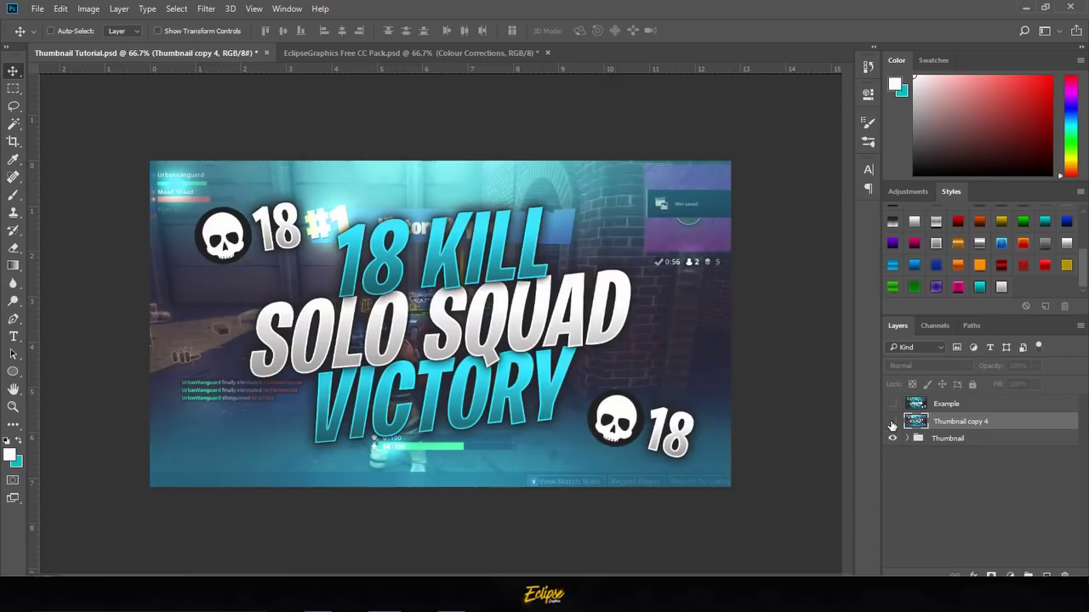
left_click(893, 422)
left_click(892, 422)
left_click(893, 422)
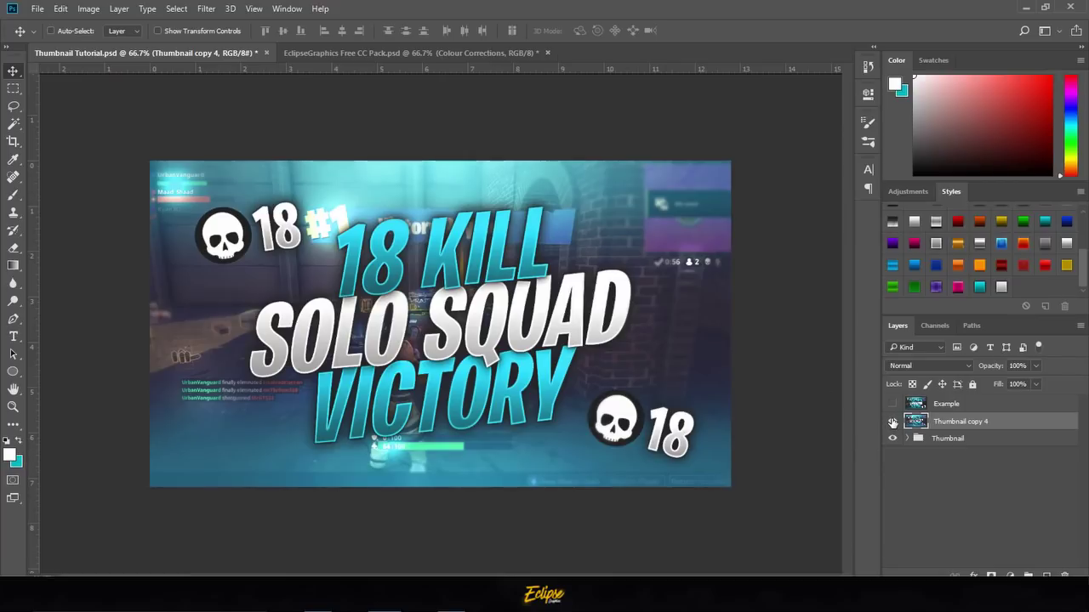
left_click(893, 422)
left_click(892, 422)
Compare the finished thumbnail with the Example reference by toggling the Example layer's visibility, leaving it hidden.
left_click(892, 404)
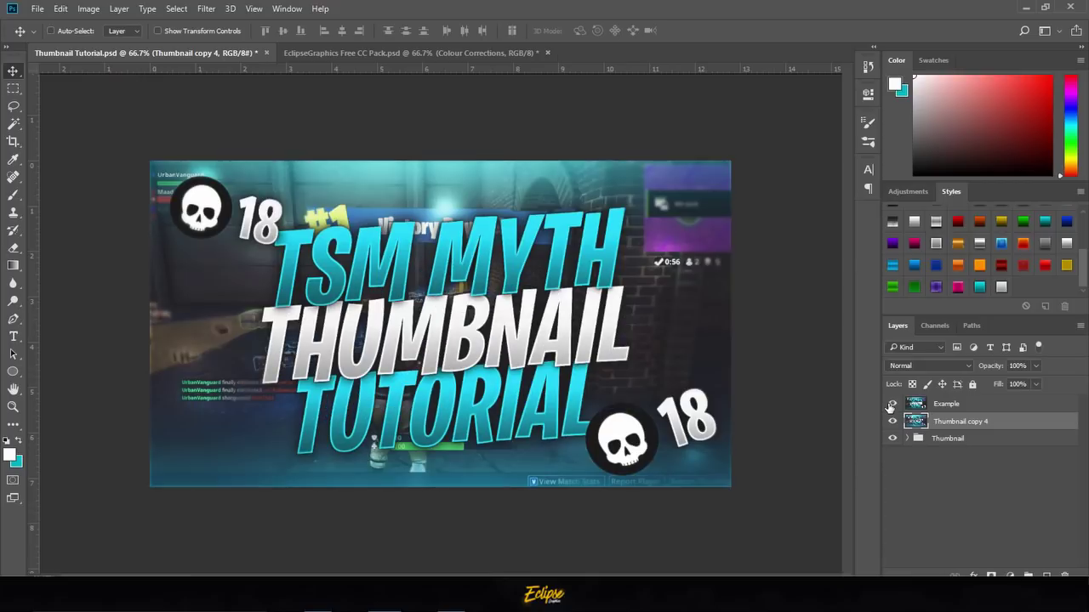
left_click(891, 405)
left_click(892, 405)
left_click(891, 405)
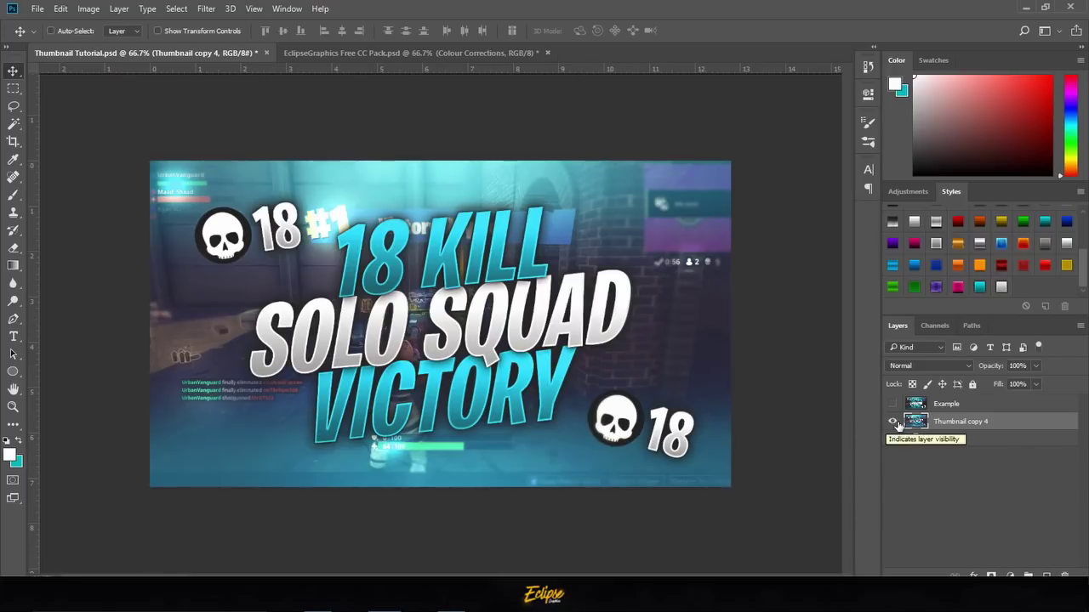
left_click(892, 406)
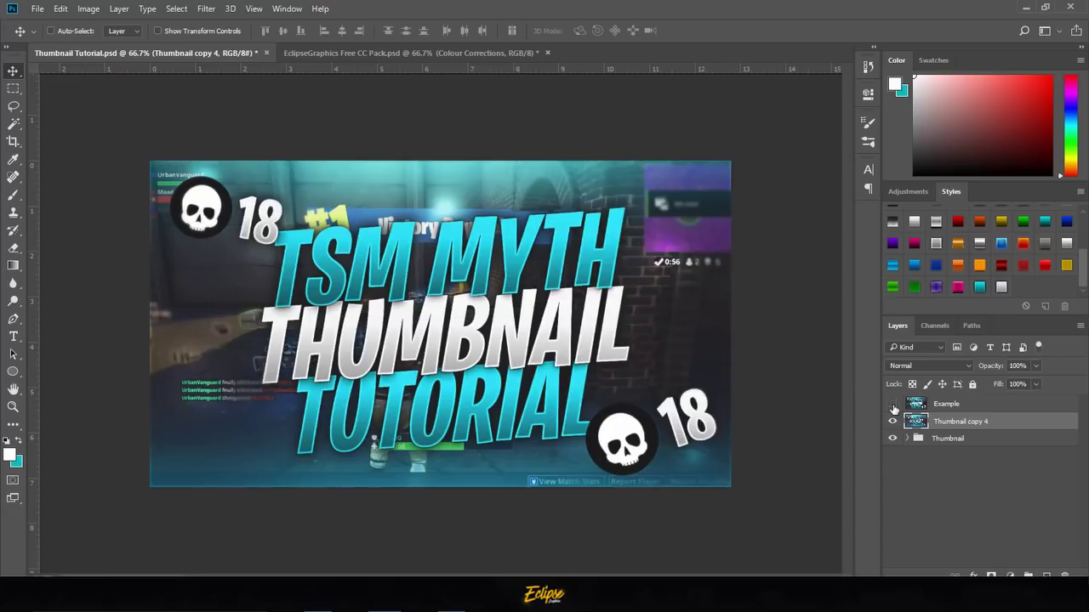
left_click(892, 406)
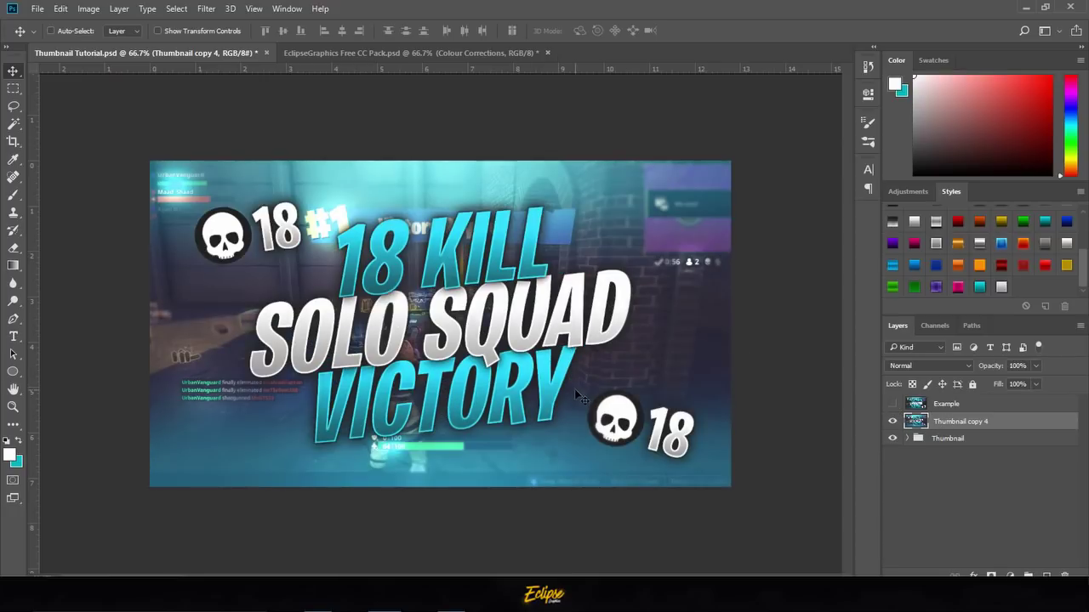